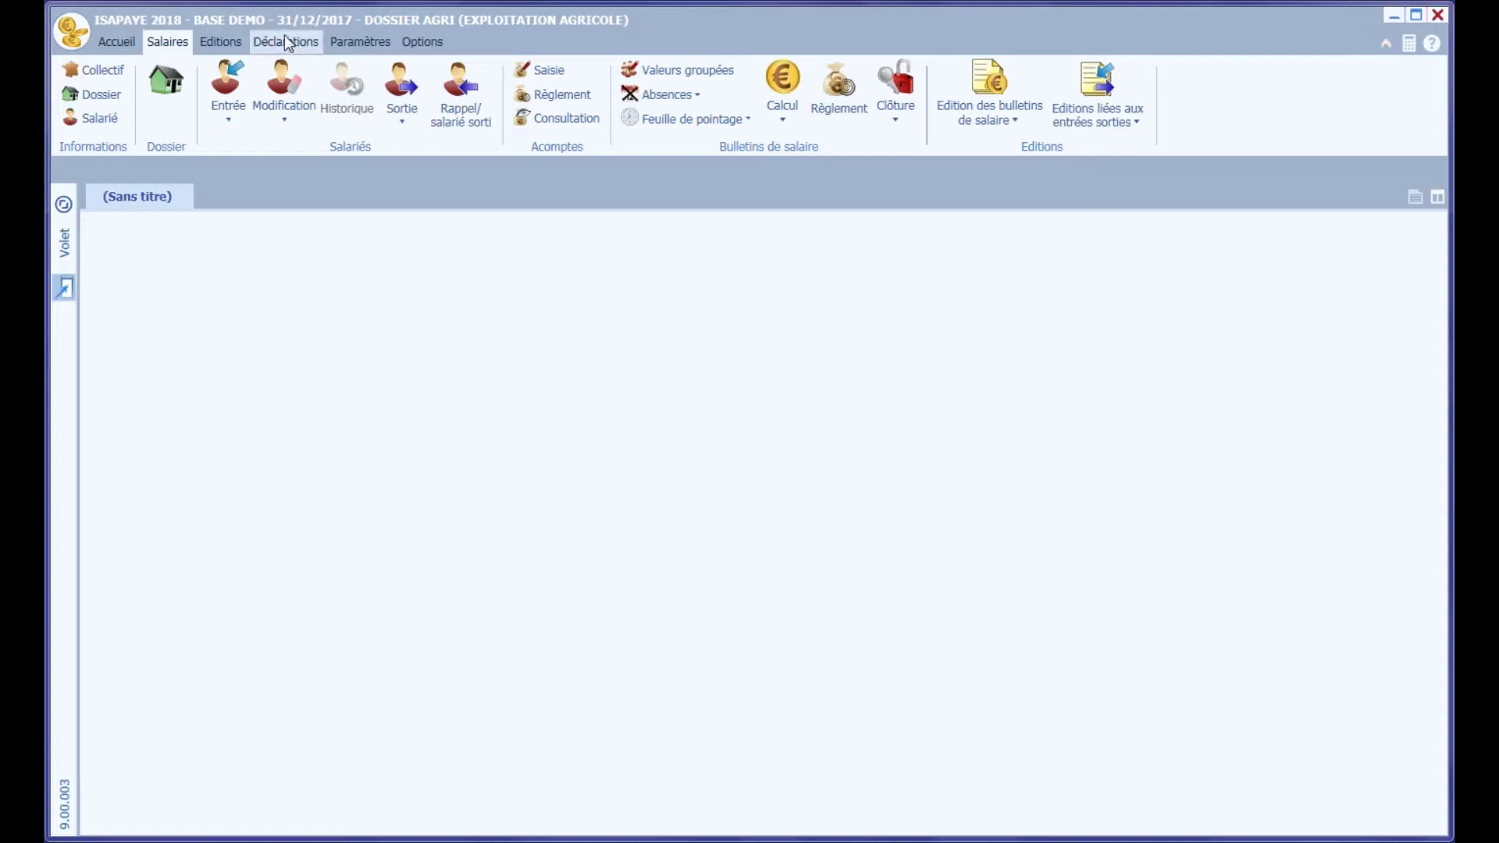
Delete the 15/09/2017–30/09/2017 pay slip of employee DECLARE_TORT from the pay slips awaiting closure and close the closure screen
{"action": "left_click", "coordinate": [895, 86]}
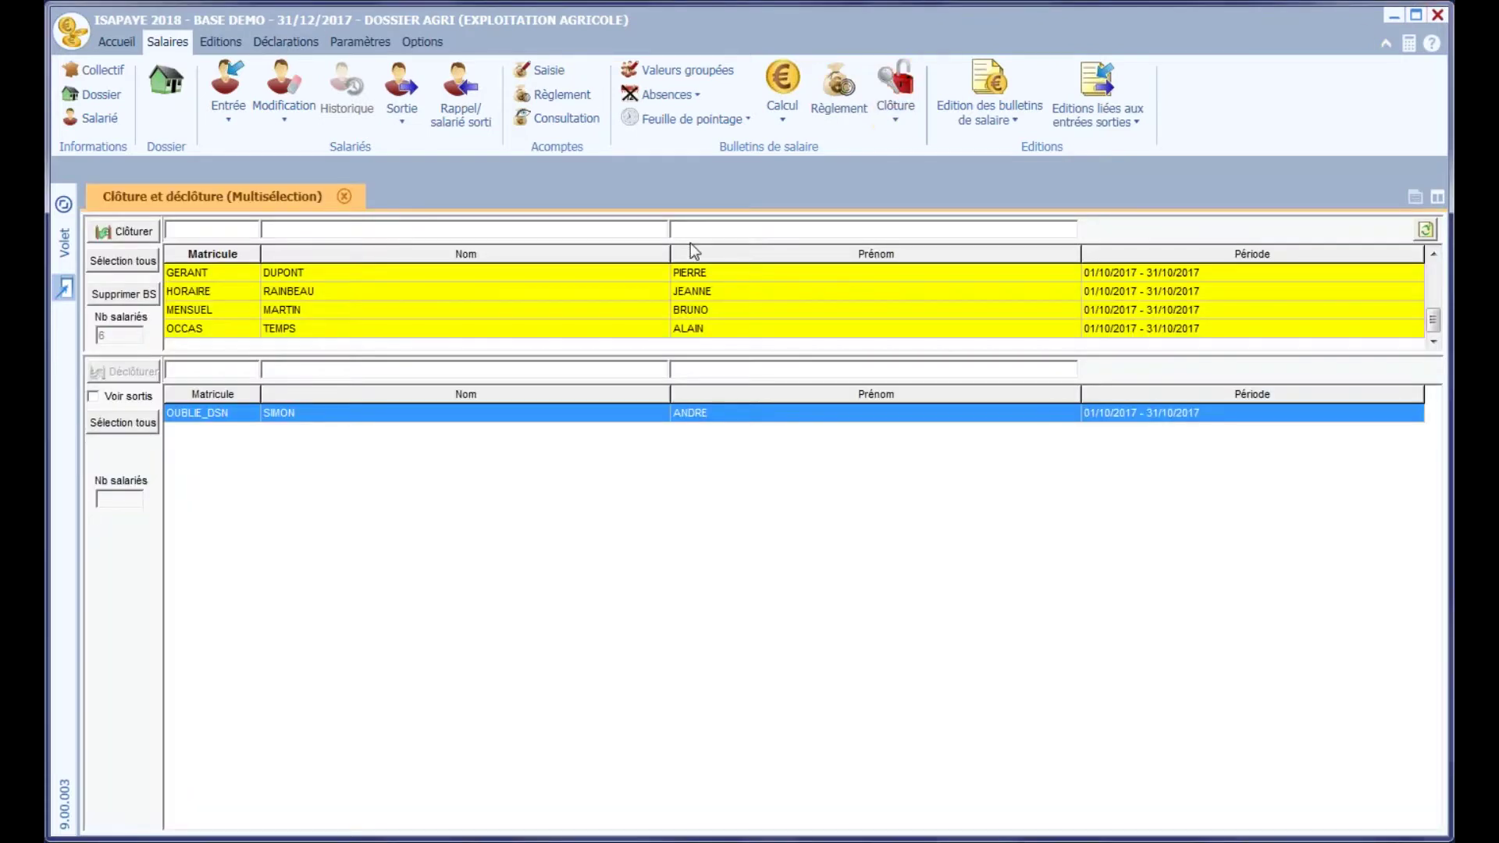
{"action": "left_click", "coordinate": [512, 310]}
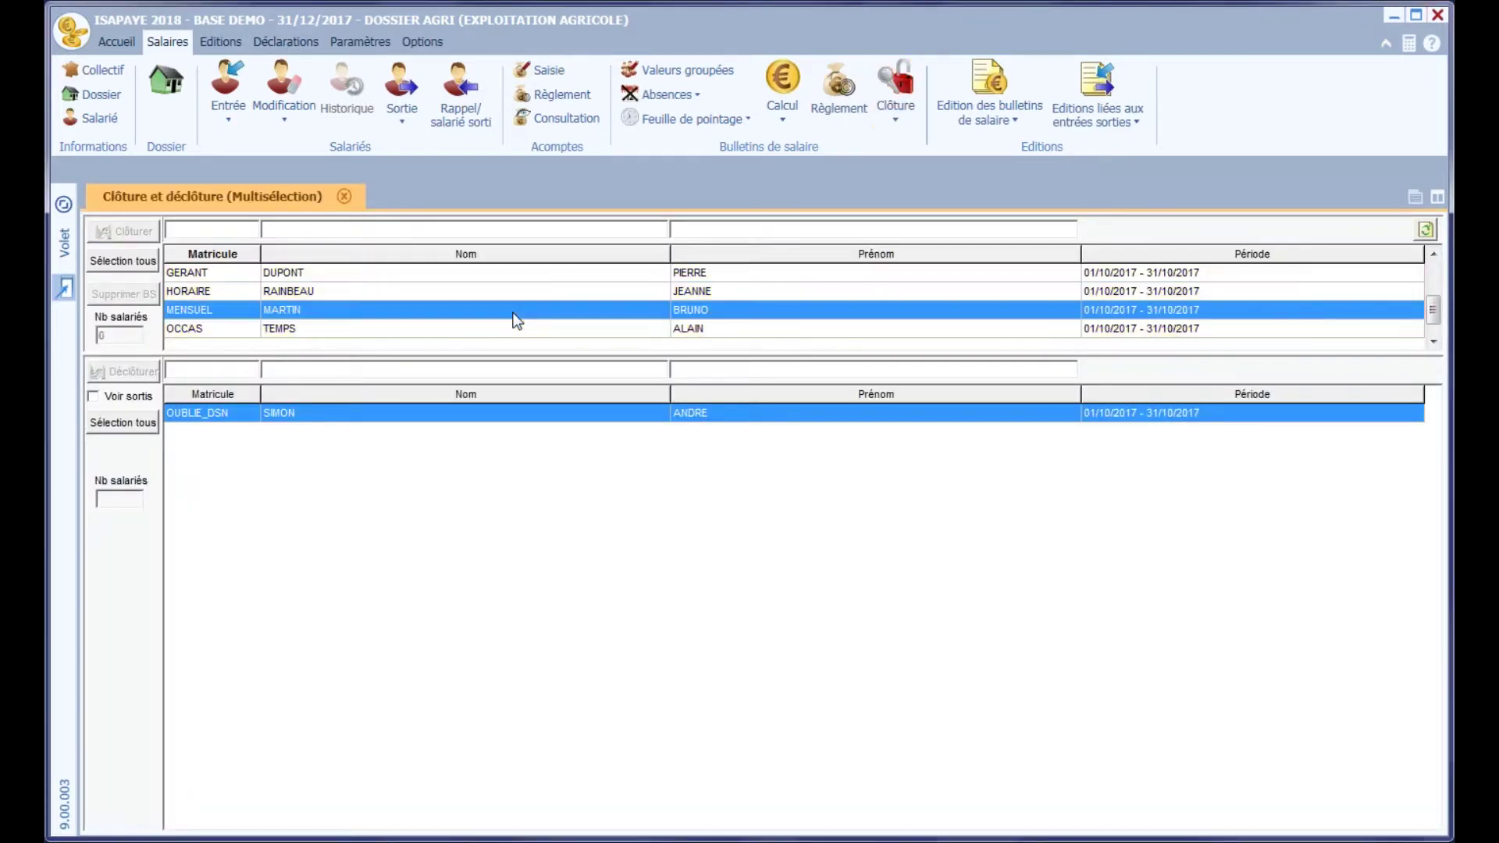
{"action": "left_click", "coordinate": [476, 293]}
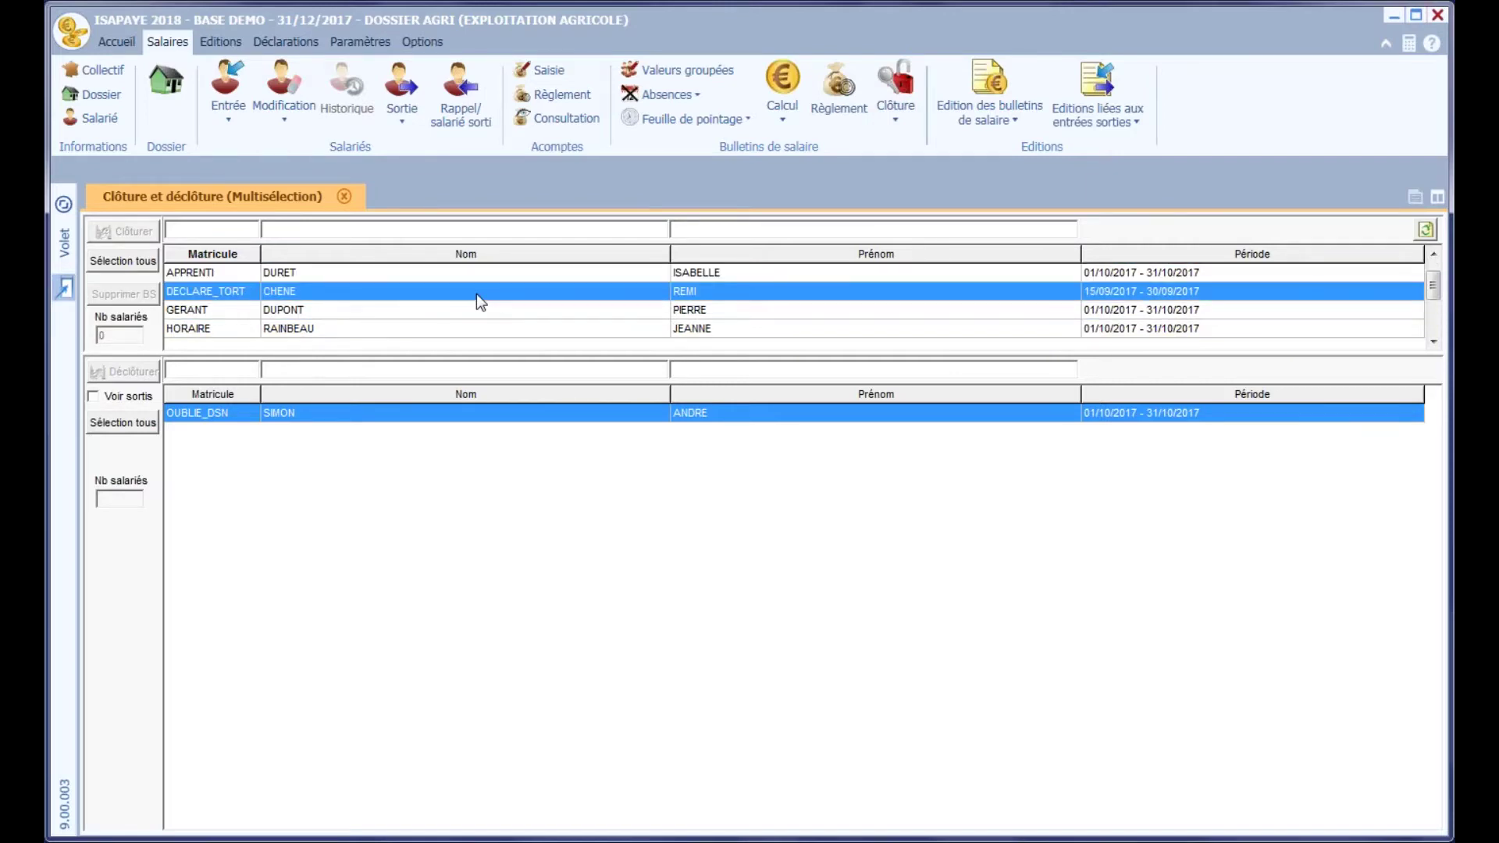
{"action": "left_click", "coordinate": [476, 293]}
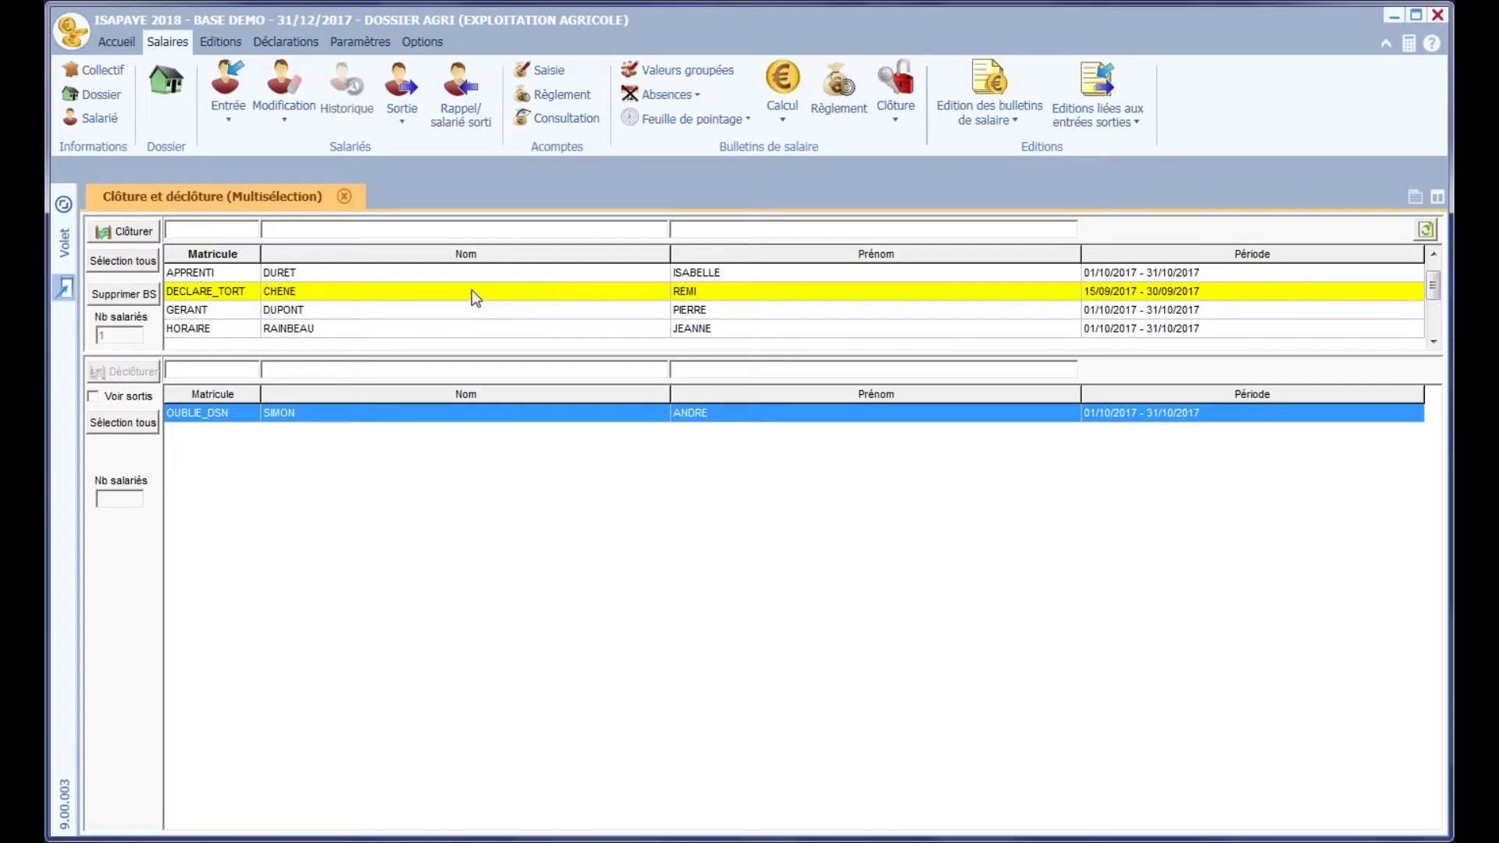
{"action": "left_click", "coordinate": [123, 293]}
{"action": "left_click", "coordinate": [697, 486]}
{"action": "left_click", "coordinate": [699, 481]}
{"action": "left_click", "coordinate": [698, 478]}
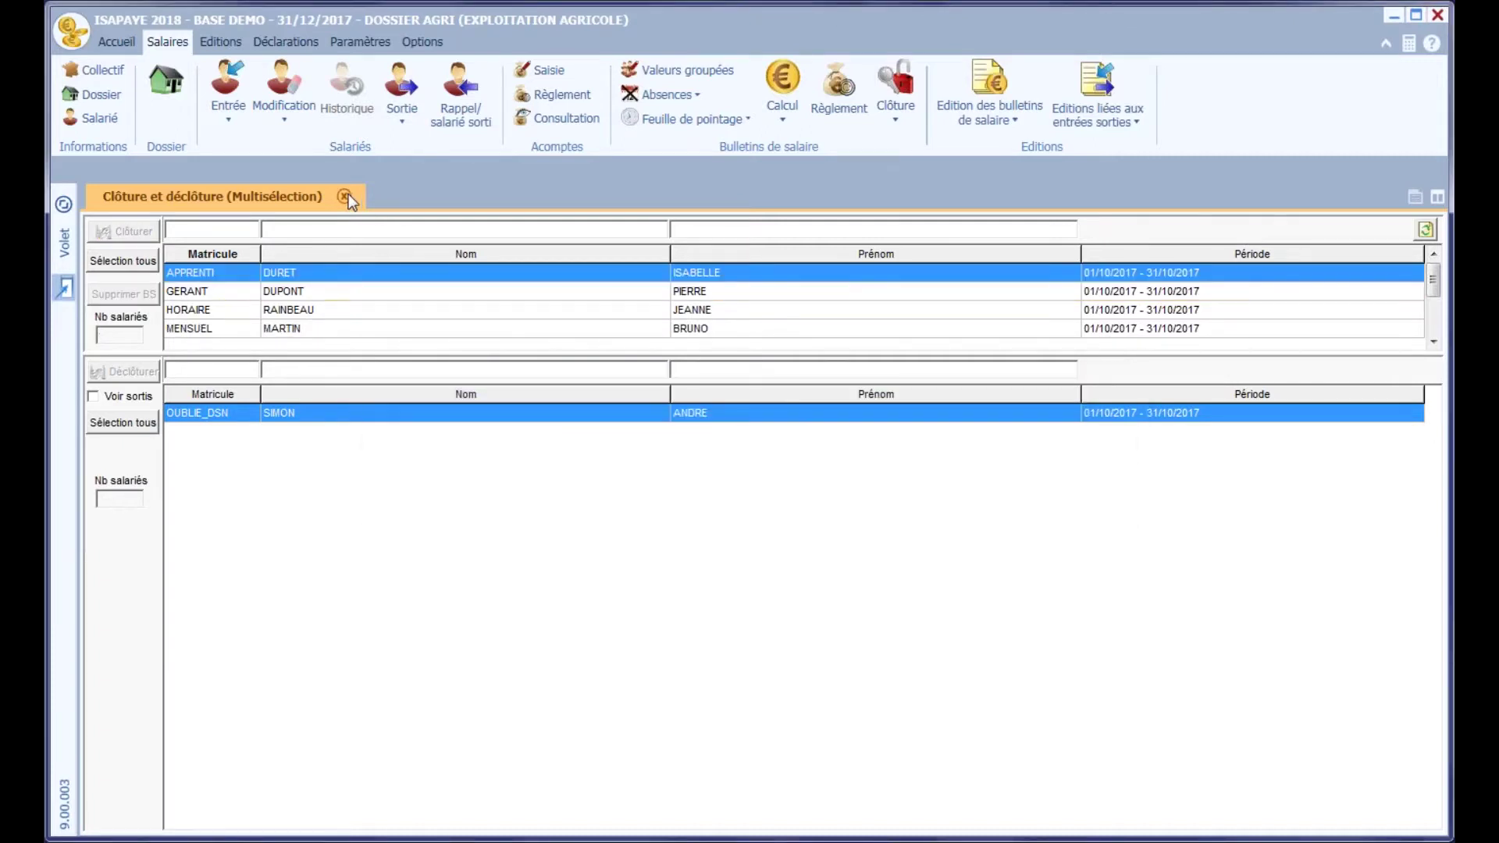
{"action": "left_click", "coordinate": [344, 196]}
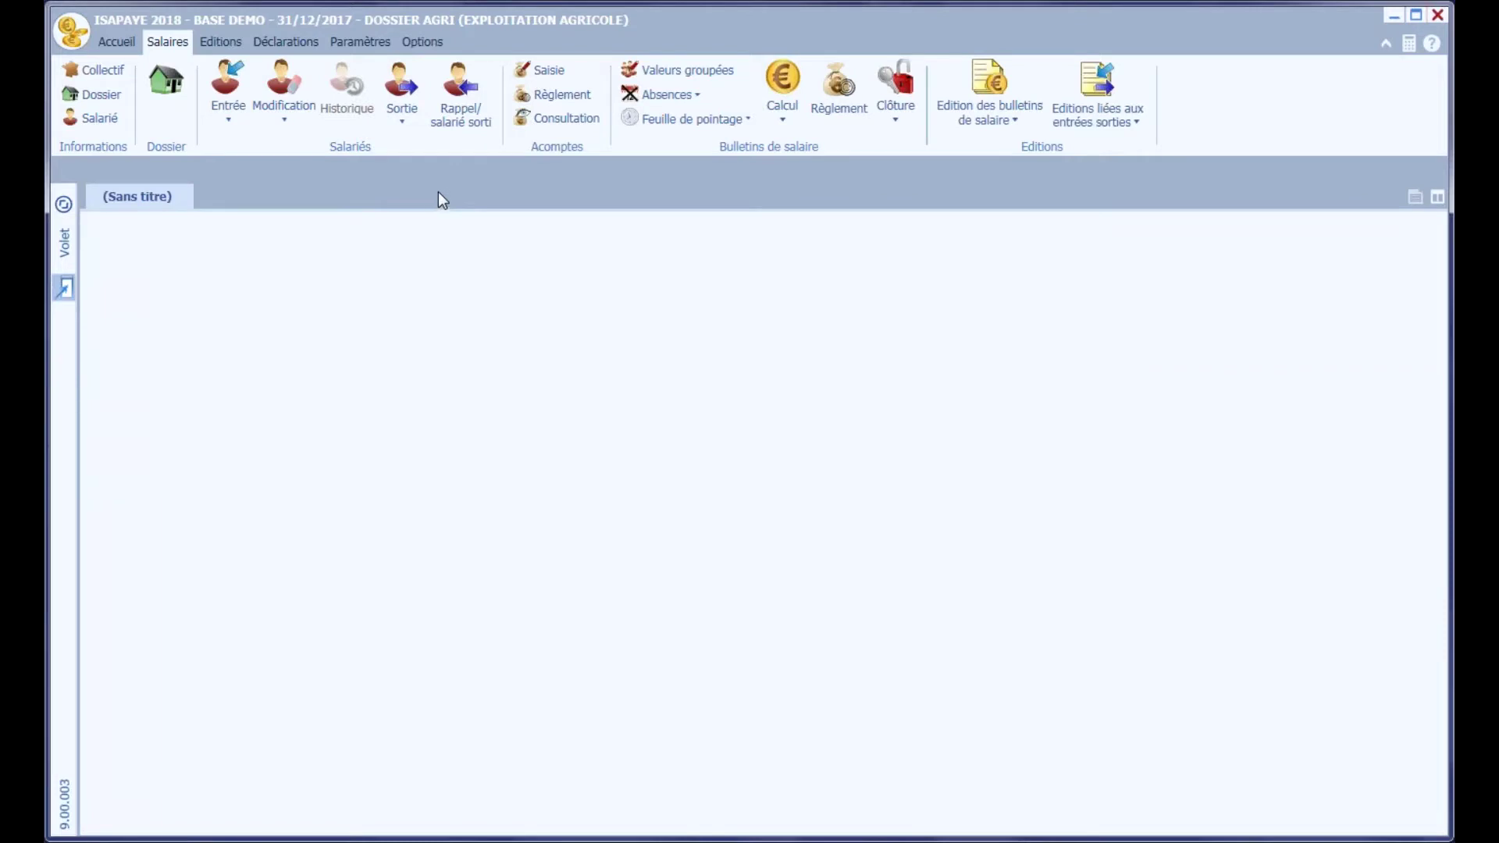
In the employee record of DECLARE_TORT, set the exit date to 15/09/2017 and enable "Pas de clause de préavis applicable"
{"action": "left_click", "coordinate": [128, 44]}
{"action": "left_click", "coordinate": [406, 119]}
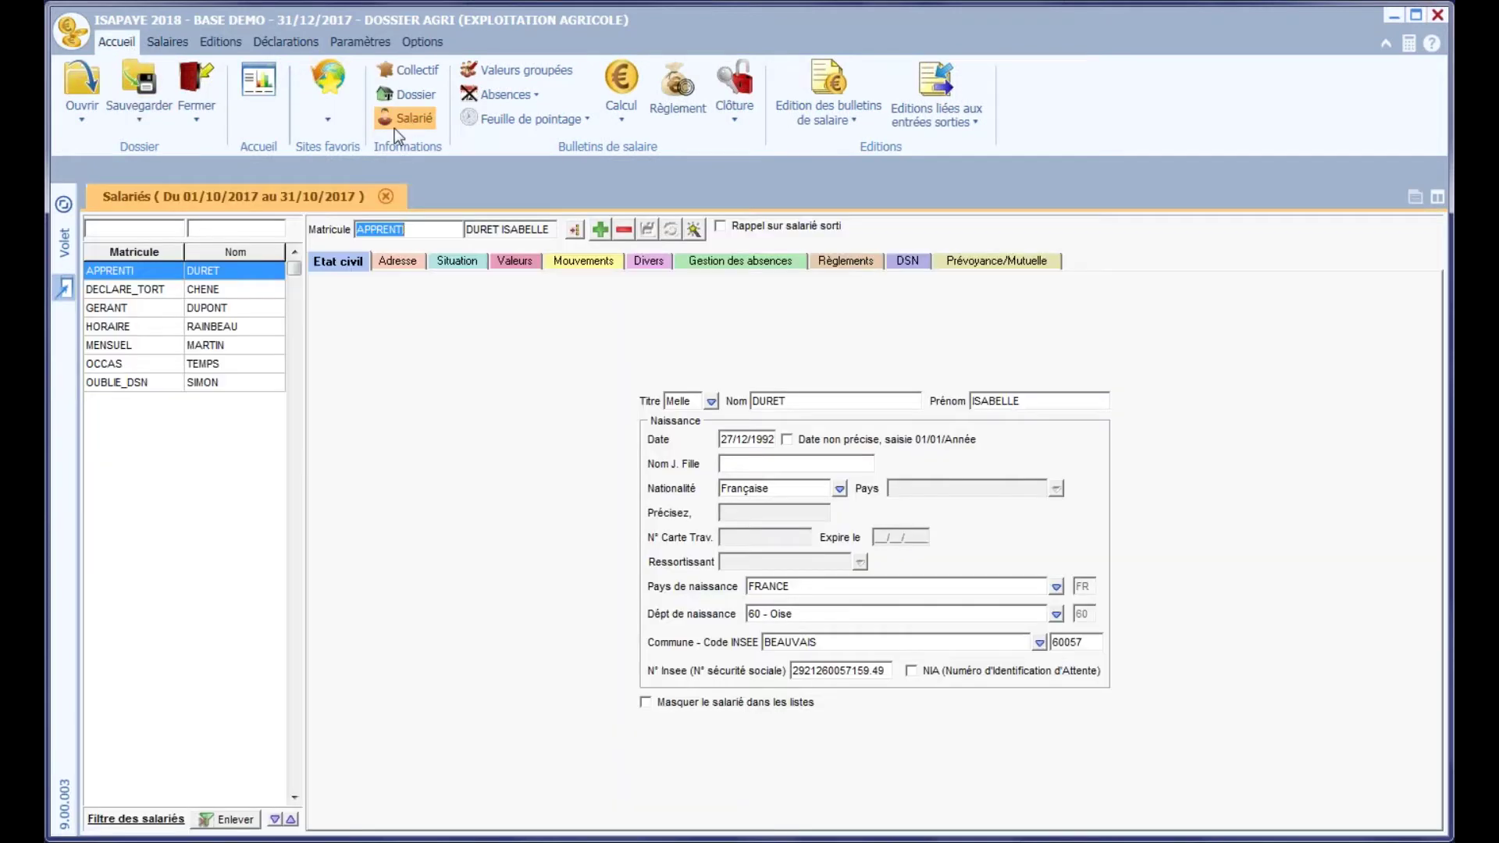
{"action": "left_click", "coordinate": [246, 291]}
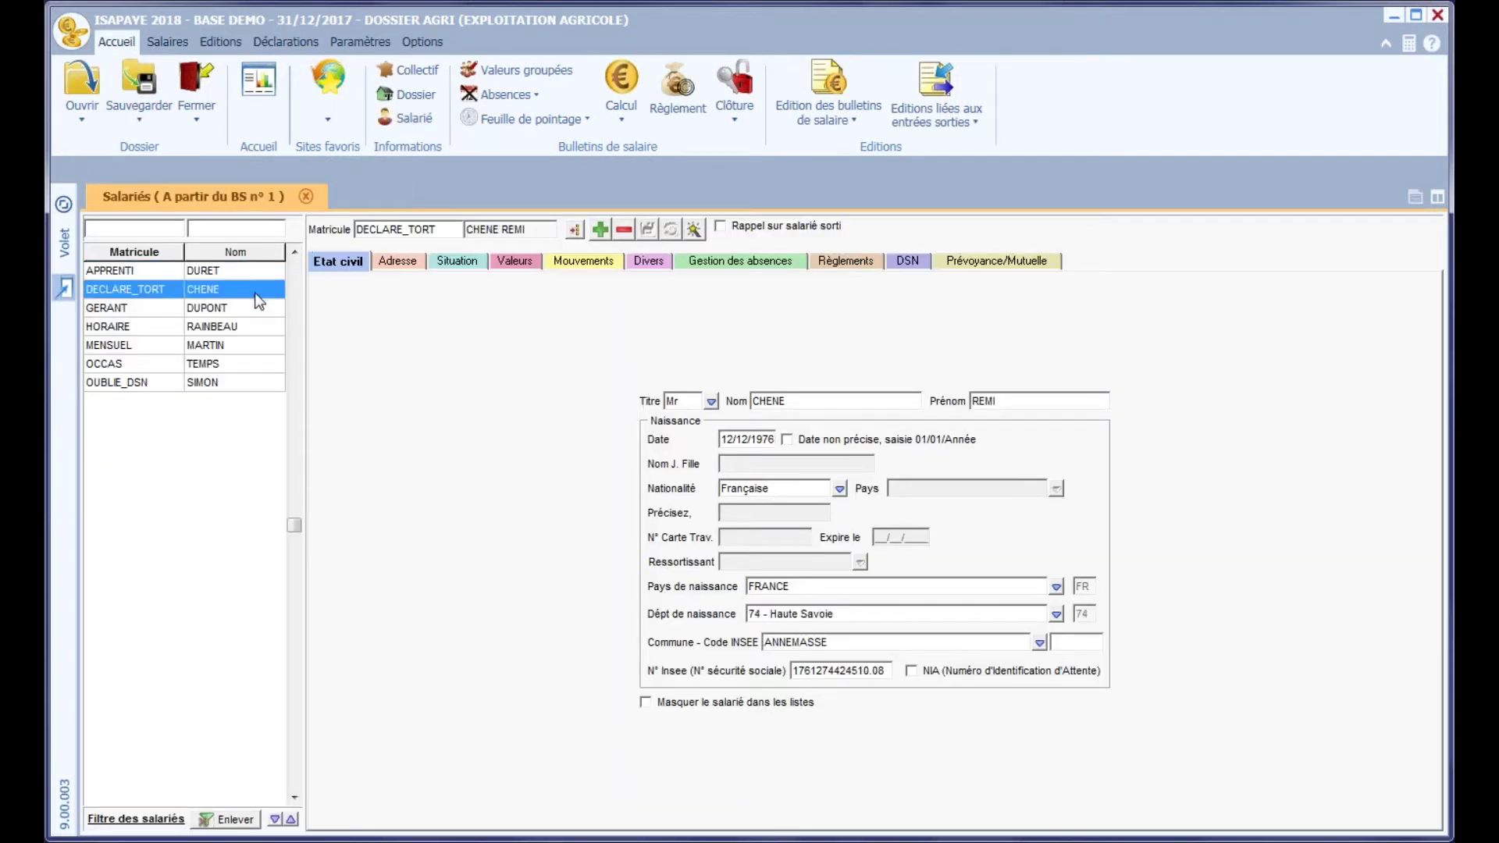
{"action": "left_click", "coordinate": [458, 262]}
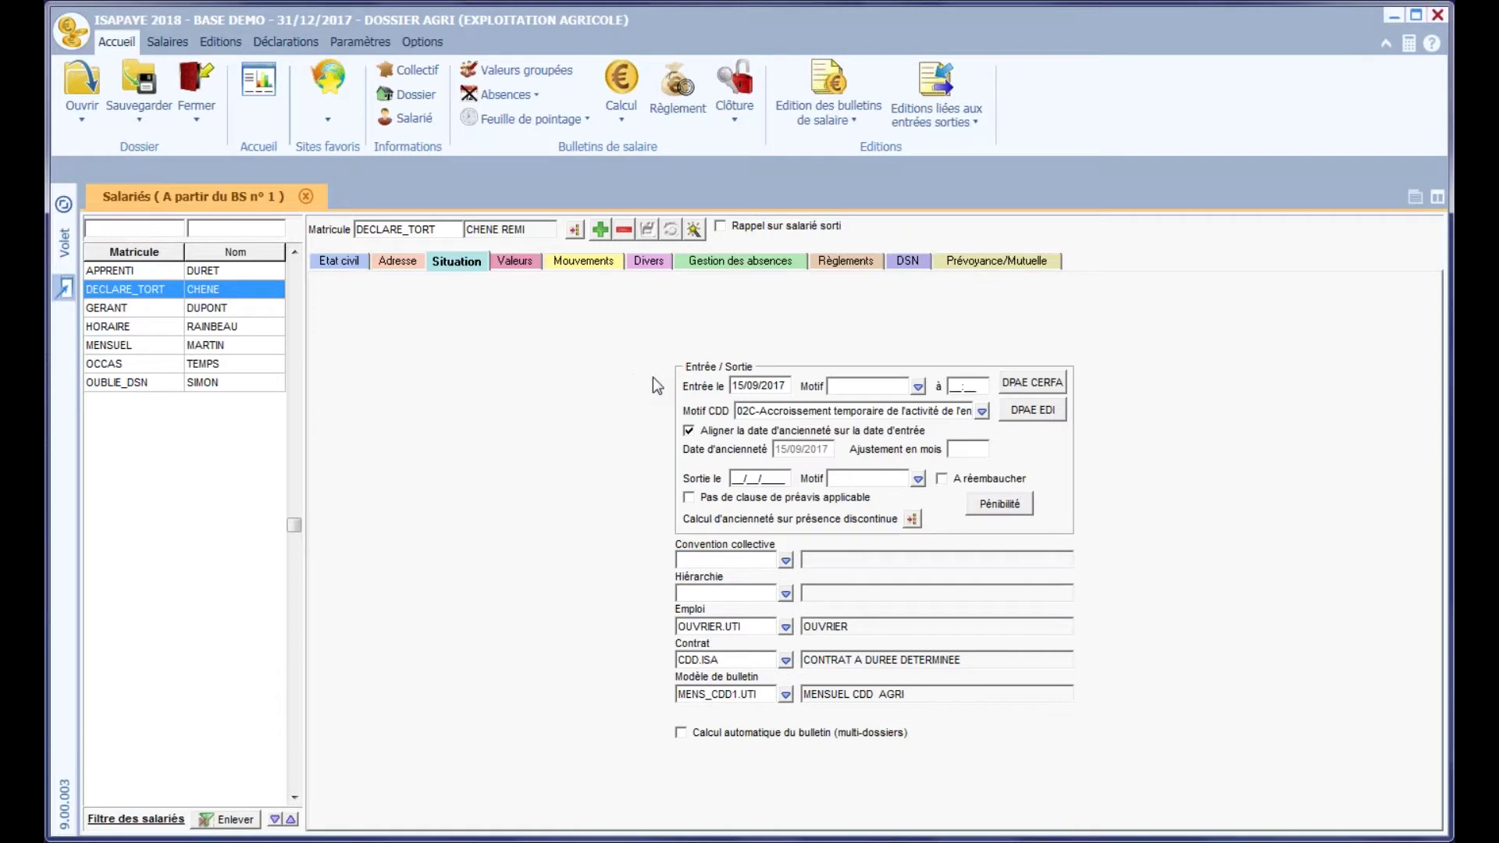
{"action": "left_click", "coordinate": [734, 478]}
{"action": "type", "text": "15092017"}
{"action": "left_click", "coordinate": [689, 498]}
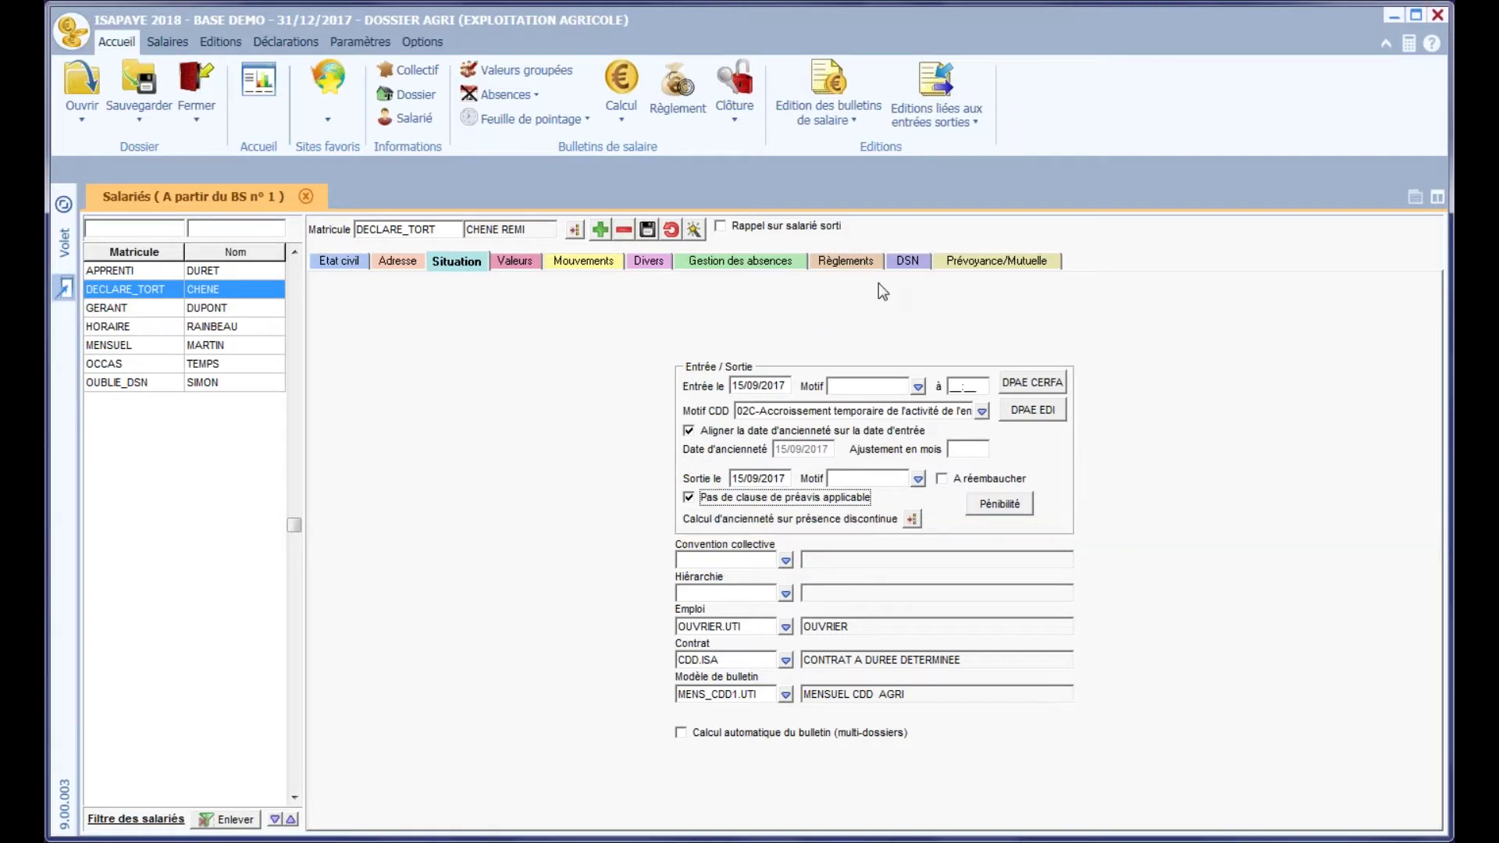
In the employee's DSN data, set the contract nature to "90-Autre nature de contrat, convention, mandat" and the expected contract end date to 15/09/2017
{"action": "left_click", "coordinate": [908, 262]}
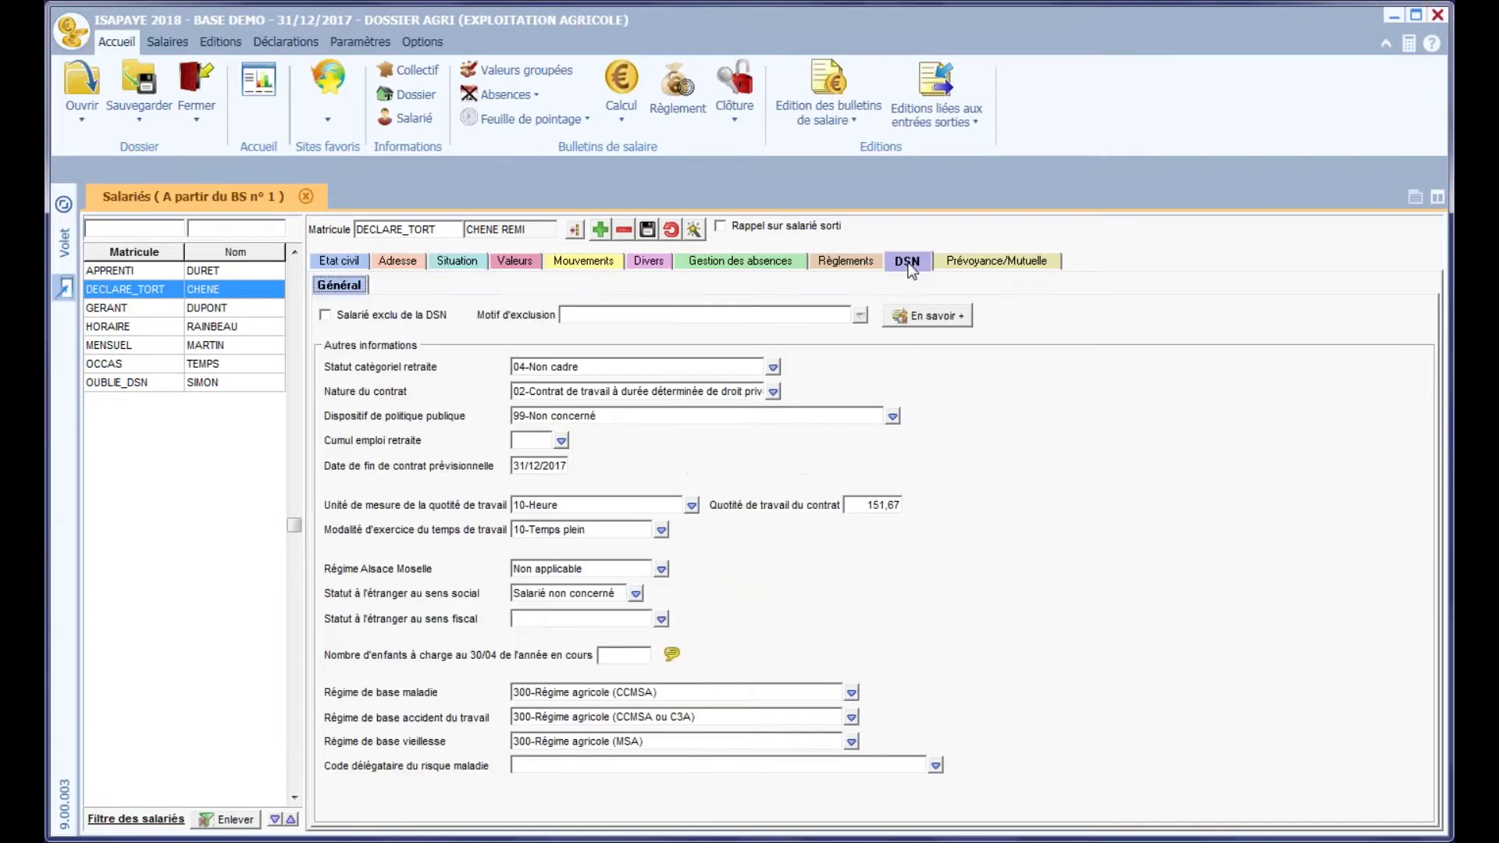
{"action": "left_click", "coordinate": [774, 391]}
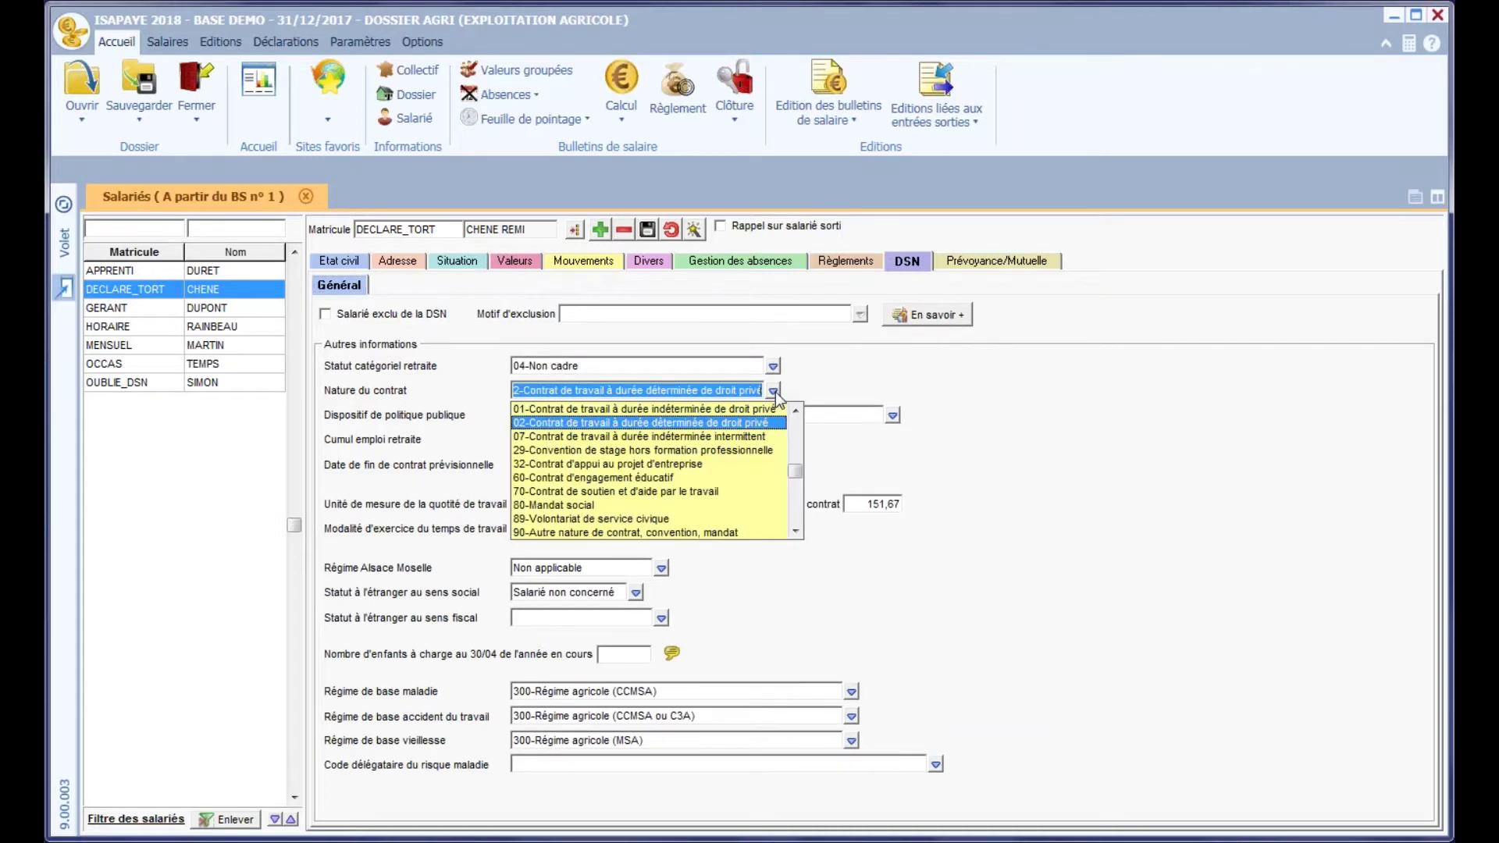
{"action": "left_click", "coordinate": [726, 533]}
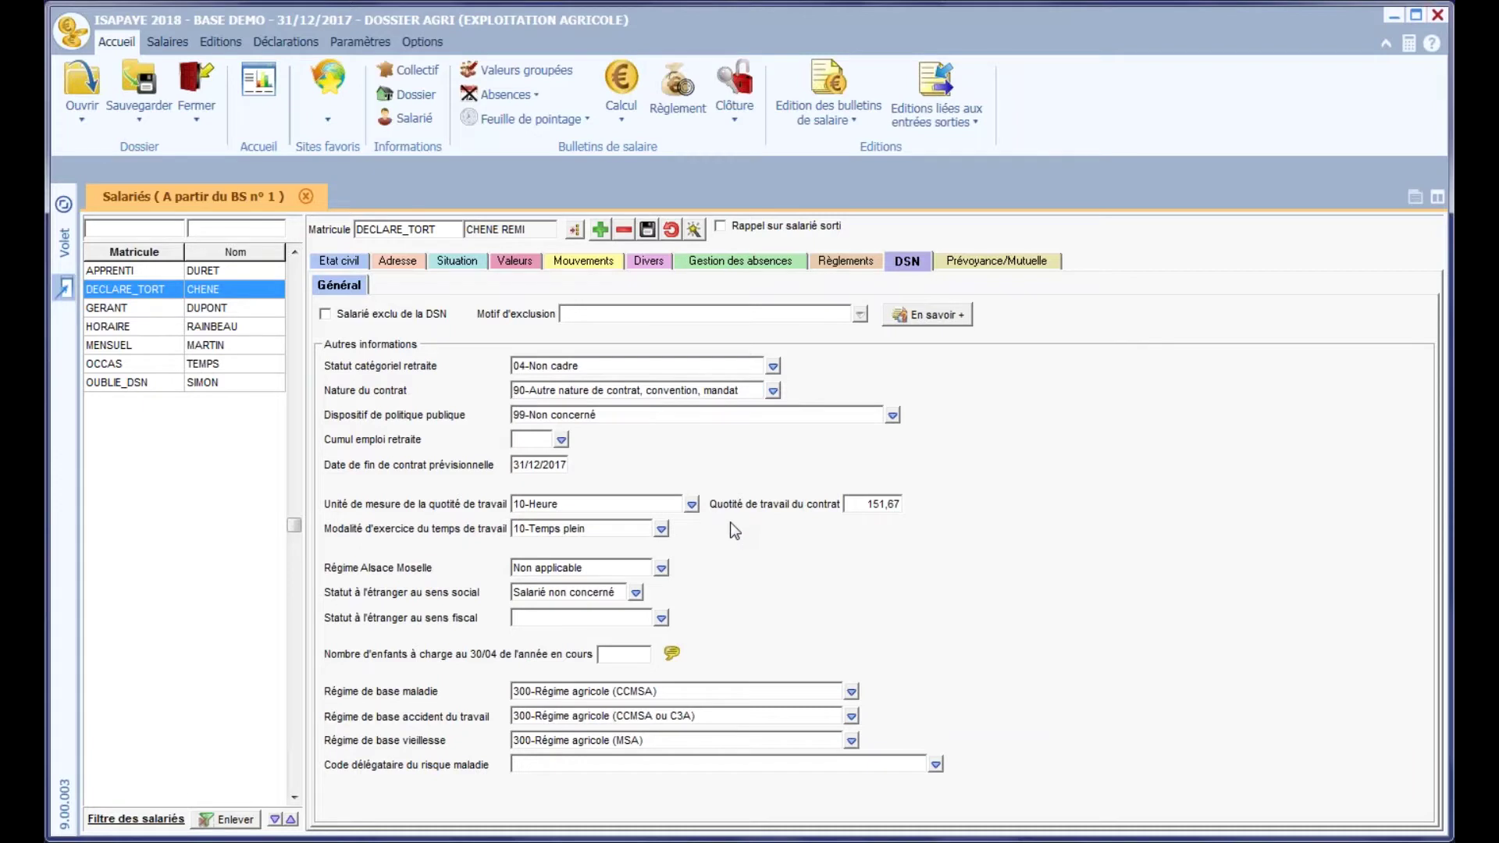
{"action": "left_click", "coordinate": [522, 464]}
{"action": "type", "text": "1509"}
Save the employee record without applying the proposed contract nature code 02, and close the record
{"action": "left_click", "coordinate": [648, 229]}
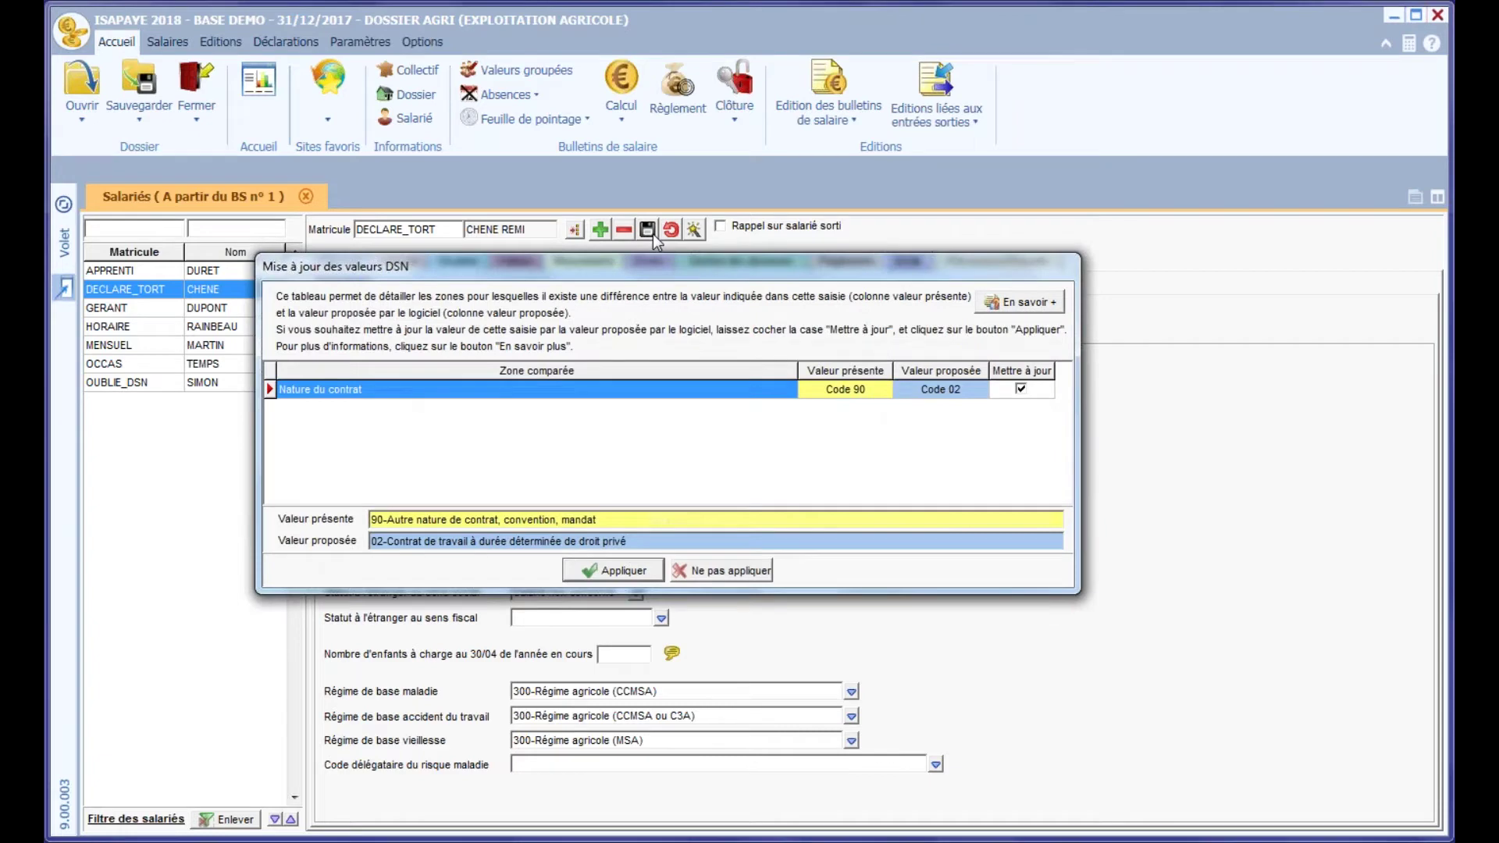
{"action": "left_click", "coordinate": [732, 571]}
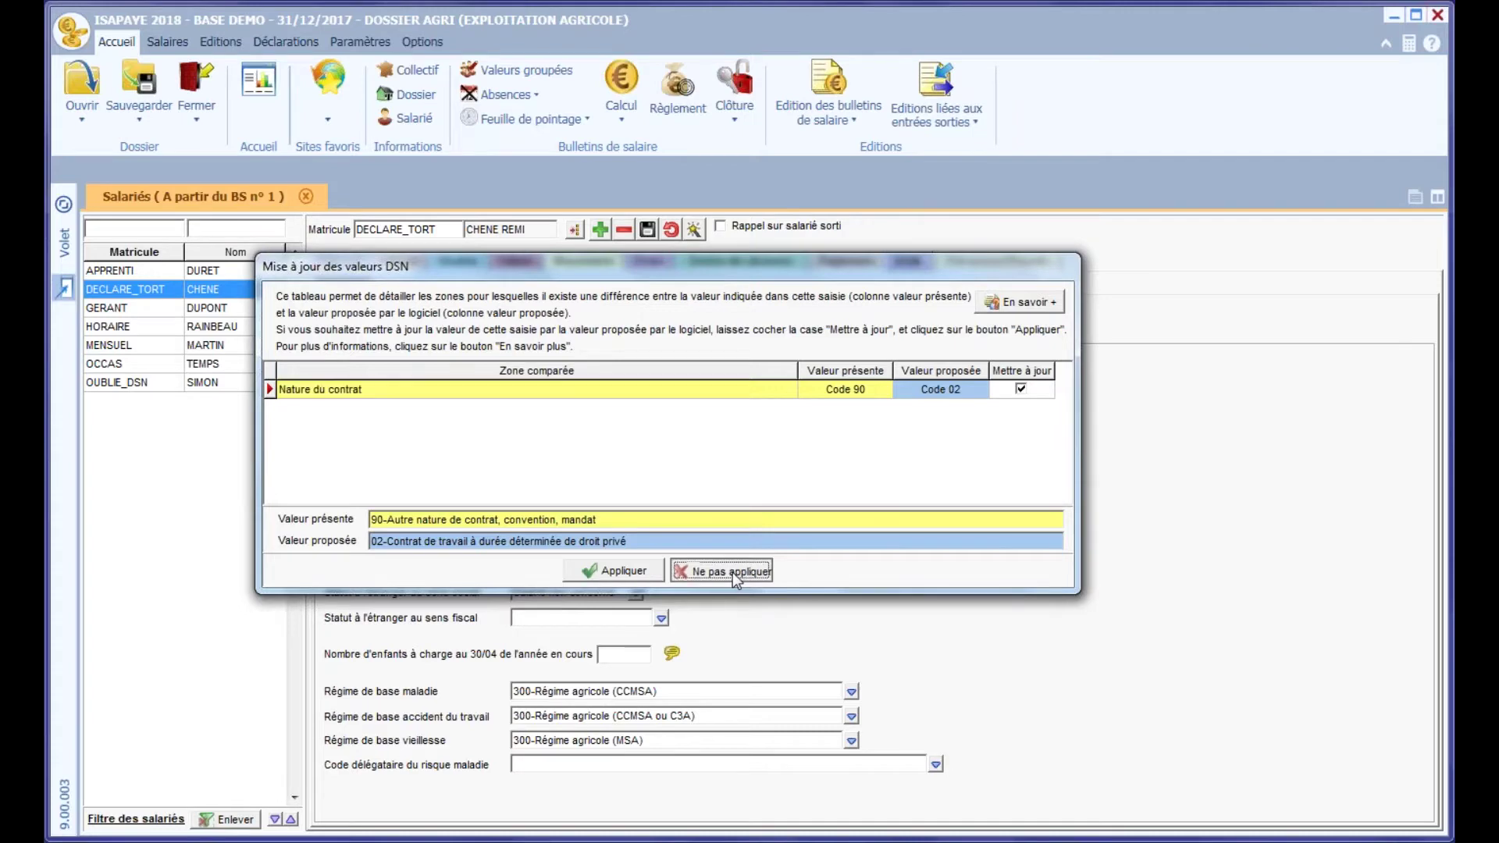
{"action": "left_click", "coordinate": [384, 197]}
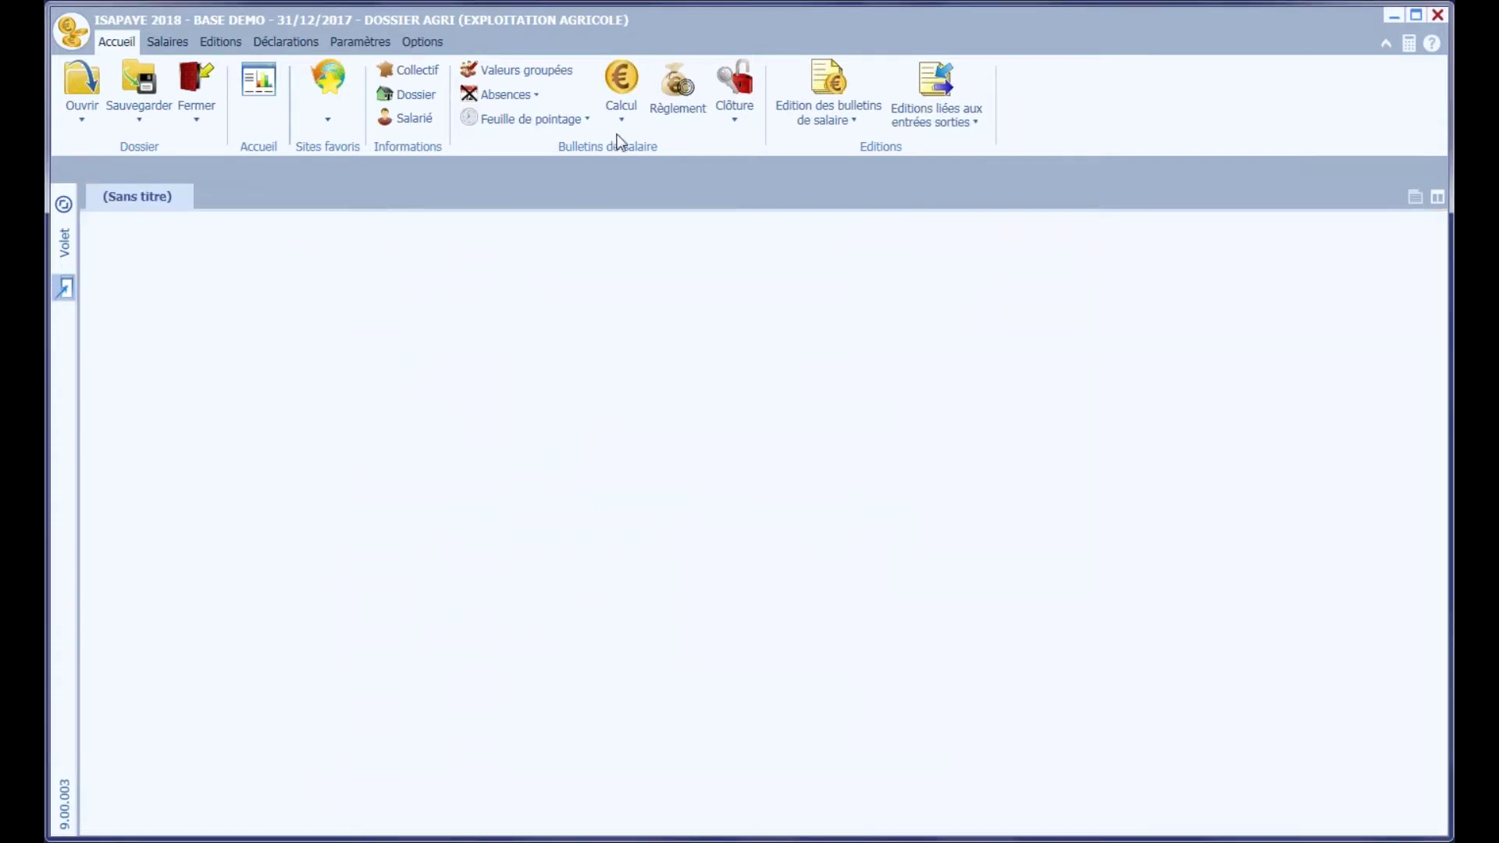
Start the pay slip calculation for employee DECLARE_TORT and display the pay slip lines
{"action": "left_click", "coordinate": [621, 86]}
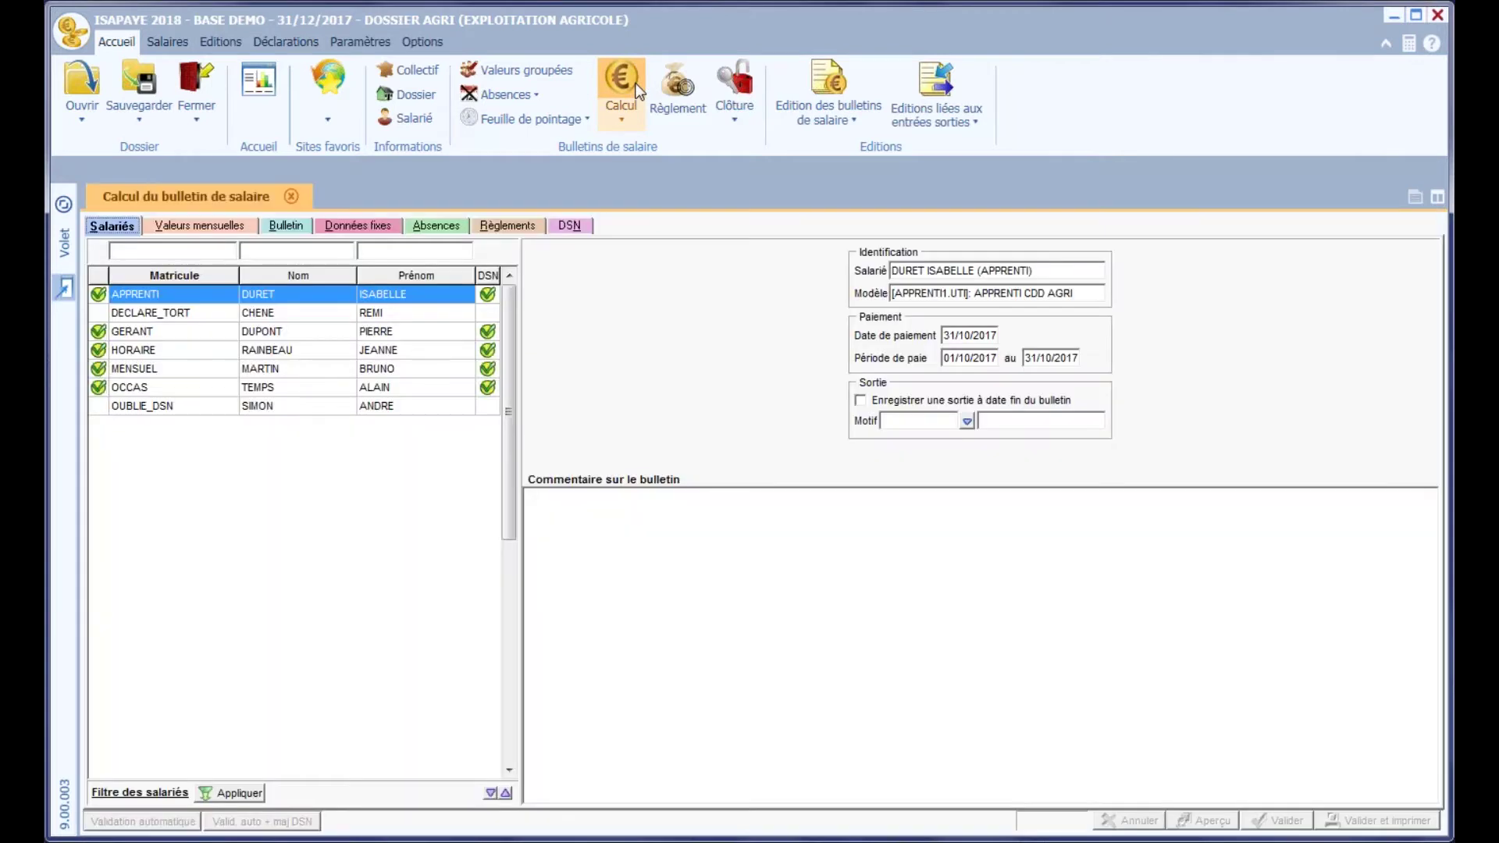
{"action": "left_click", "coordinate": [415, 311]}
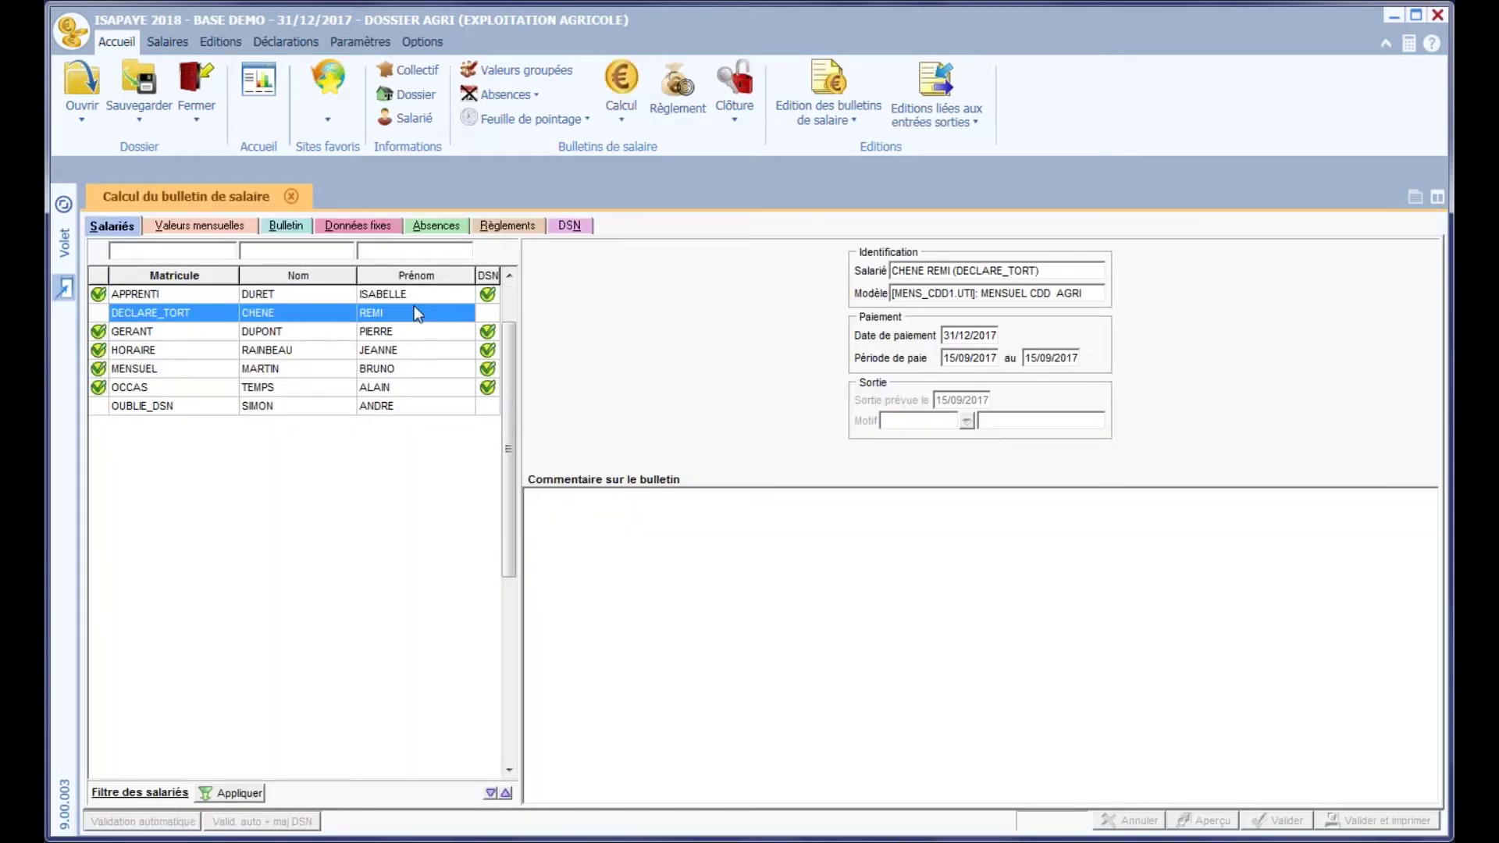
{"action": "left_click", "coordinate": [288, 227]}
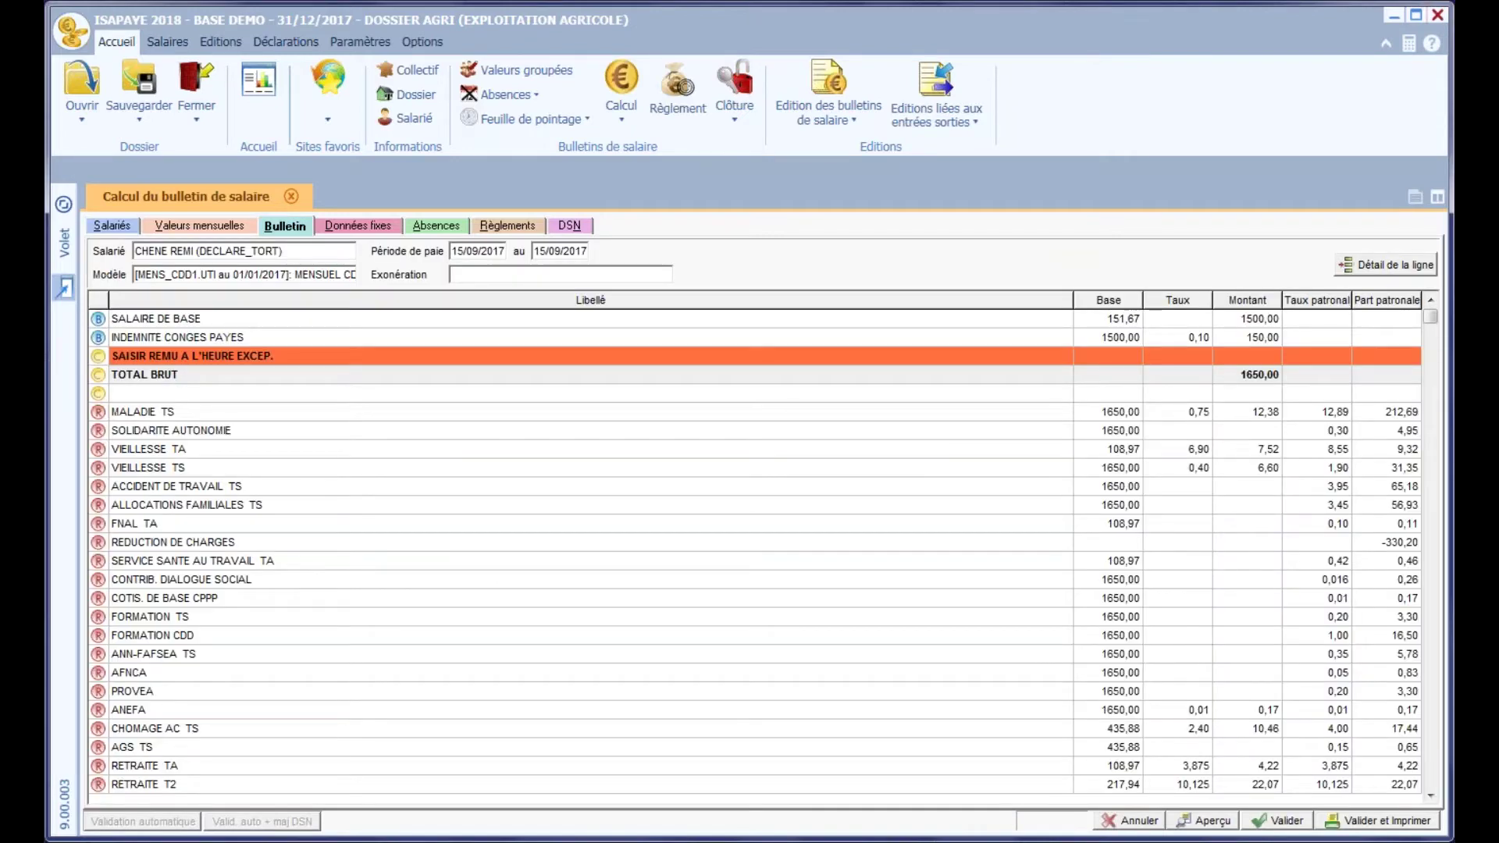
Set the monthly value "REMUNERATION A L'HEURE EXCEPTIONNELLE" to 150 and check the VIEILLESSE TA base on the pay slip
{"action": "left_click", "coordinate": [231, 226]}
{"action": "left_click", "coordinate": [183, 314]}
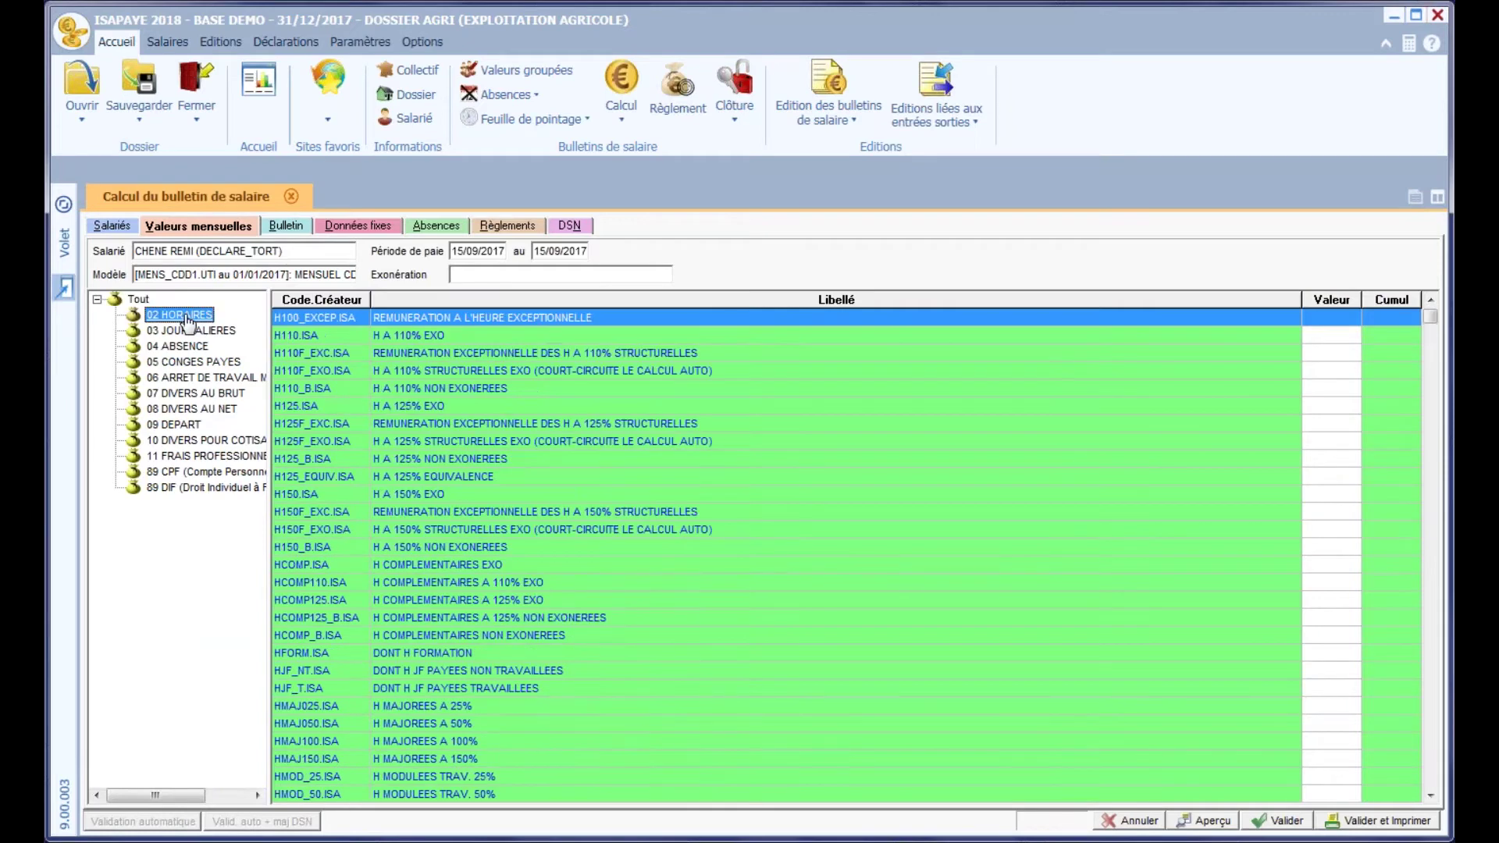
{"action": "left_click", "coordinate": [1323, 321]}
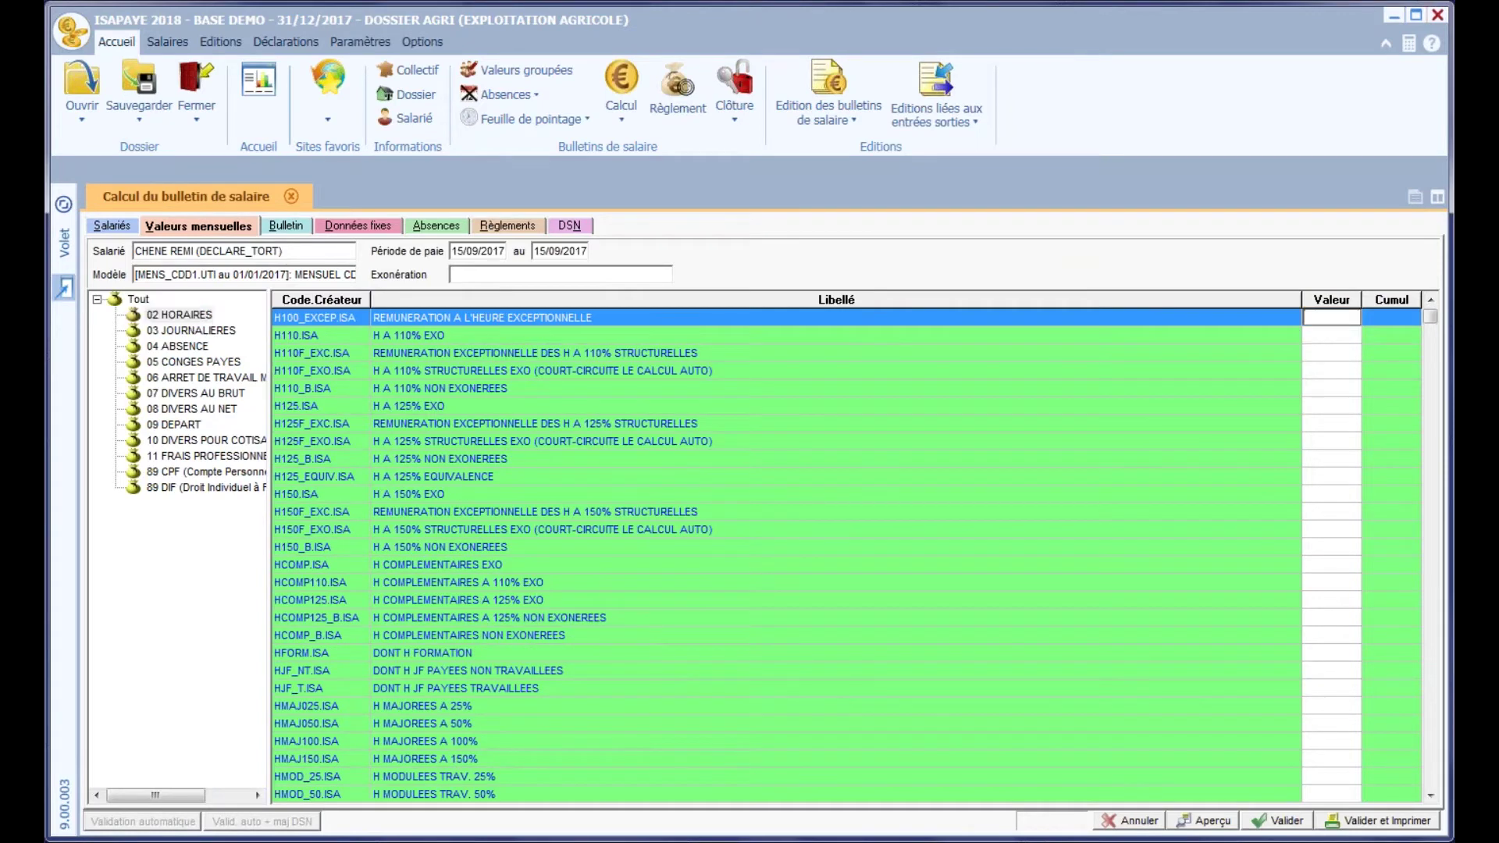
{"action": "type", "text": "150"}
{"action": "left_click", "coordinate": [284, 225]}
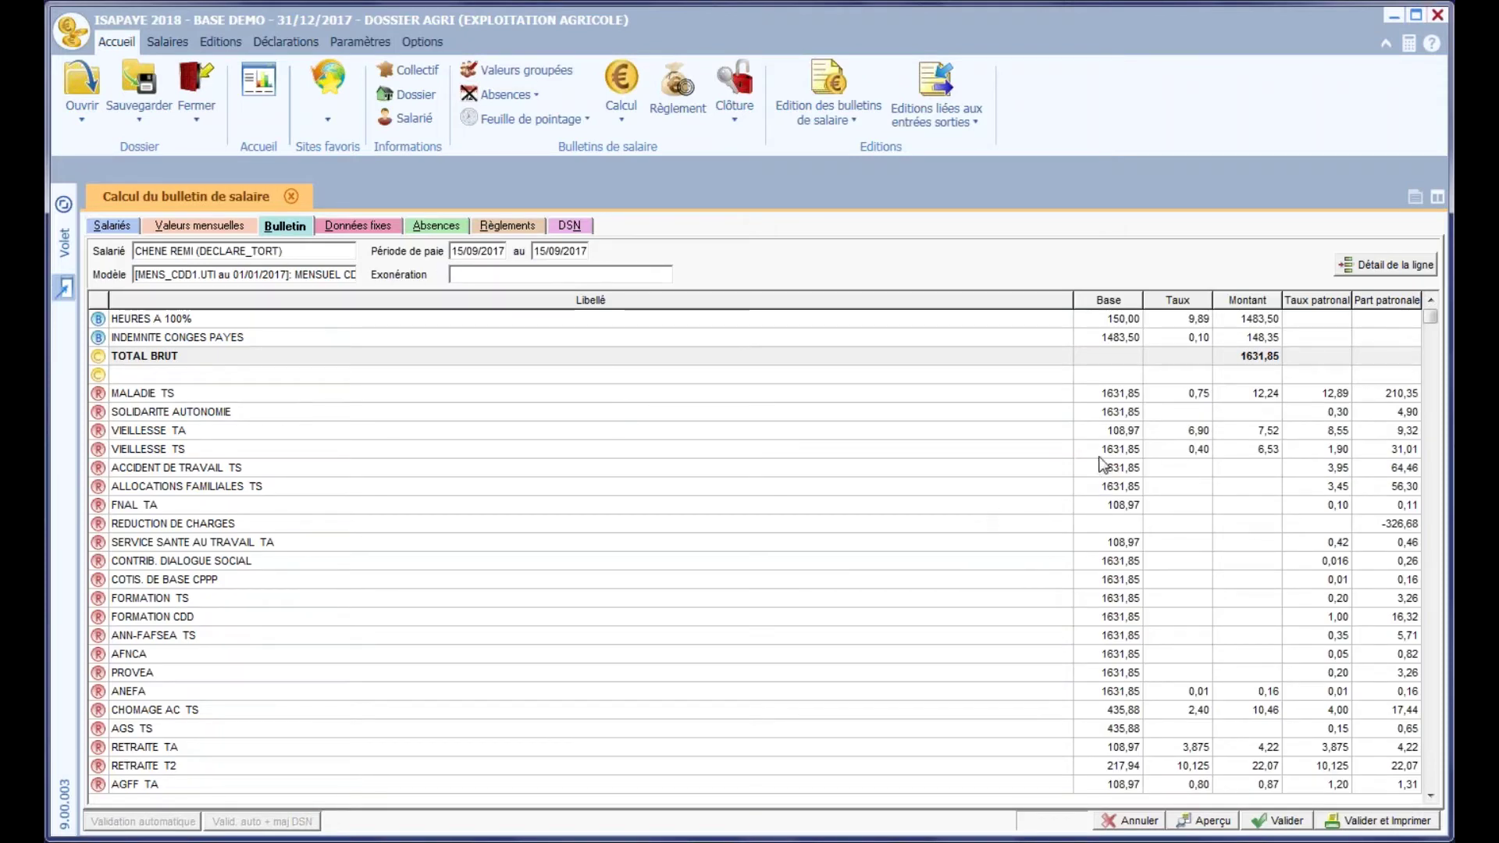
{"action": "left_click", "coordinate": [1113, 431]}
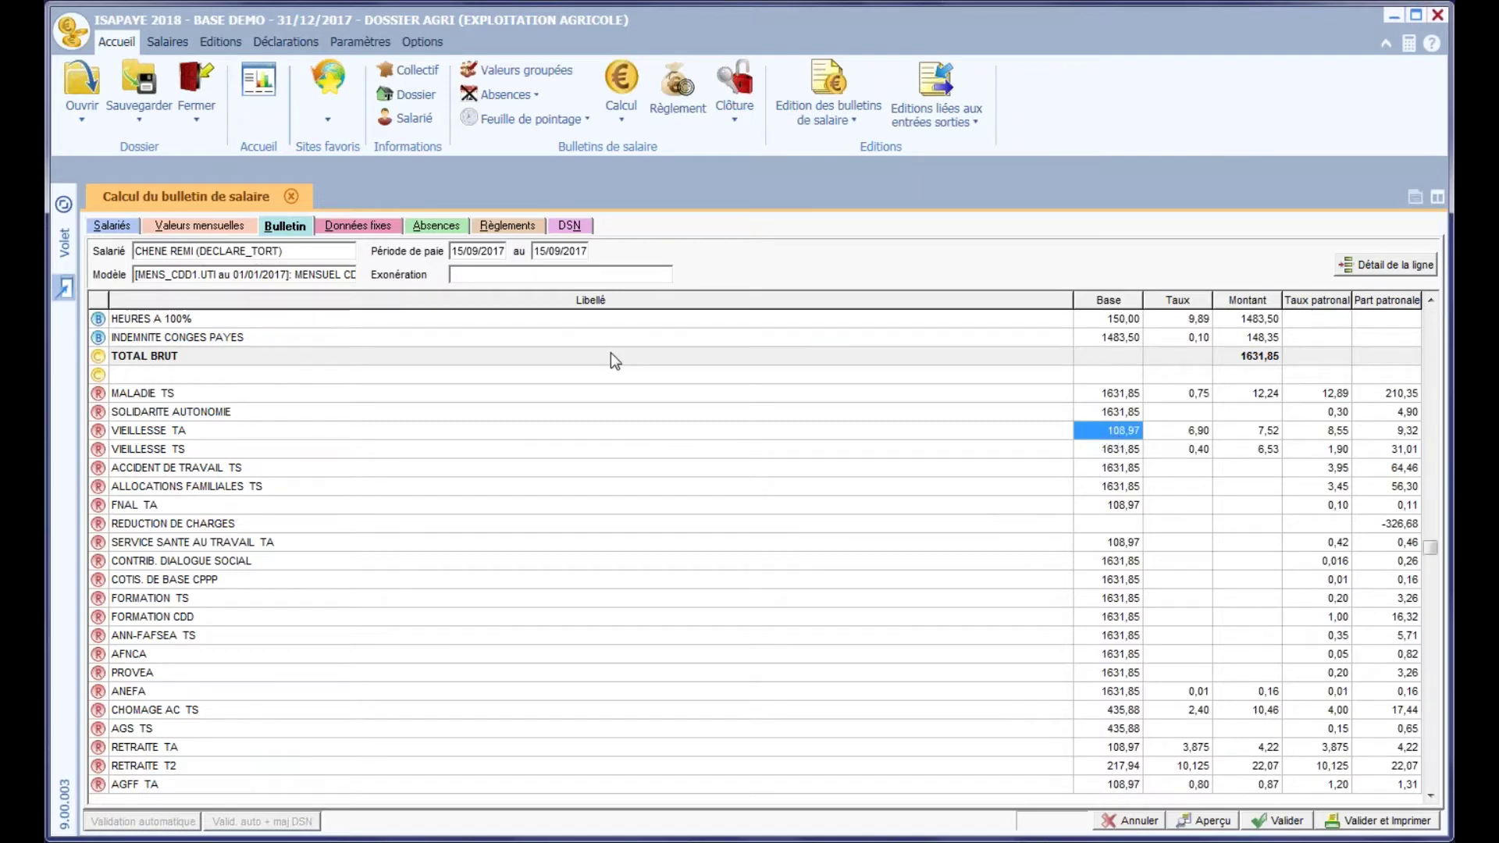
Set "NB 30ème SS" to 30 among the monthly values for miscellaneous contributions and review the recalculated pay slip
{"action": "left_click", "coordinate": [179, 231]}
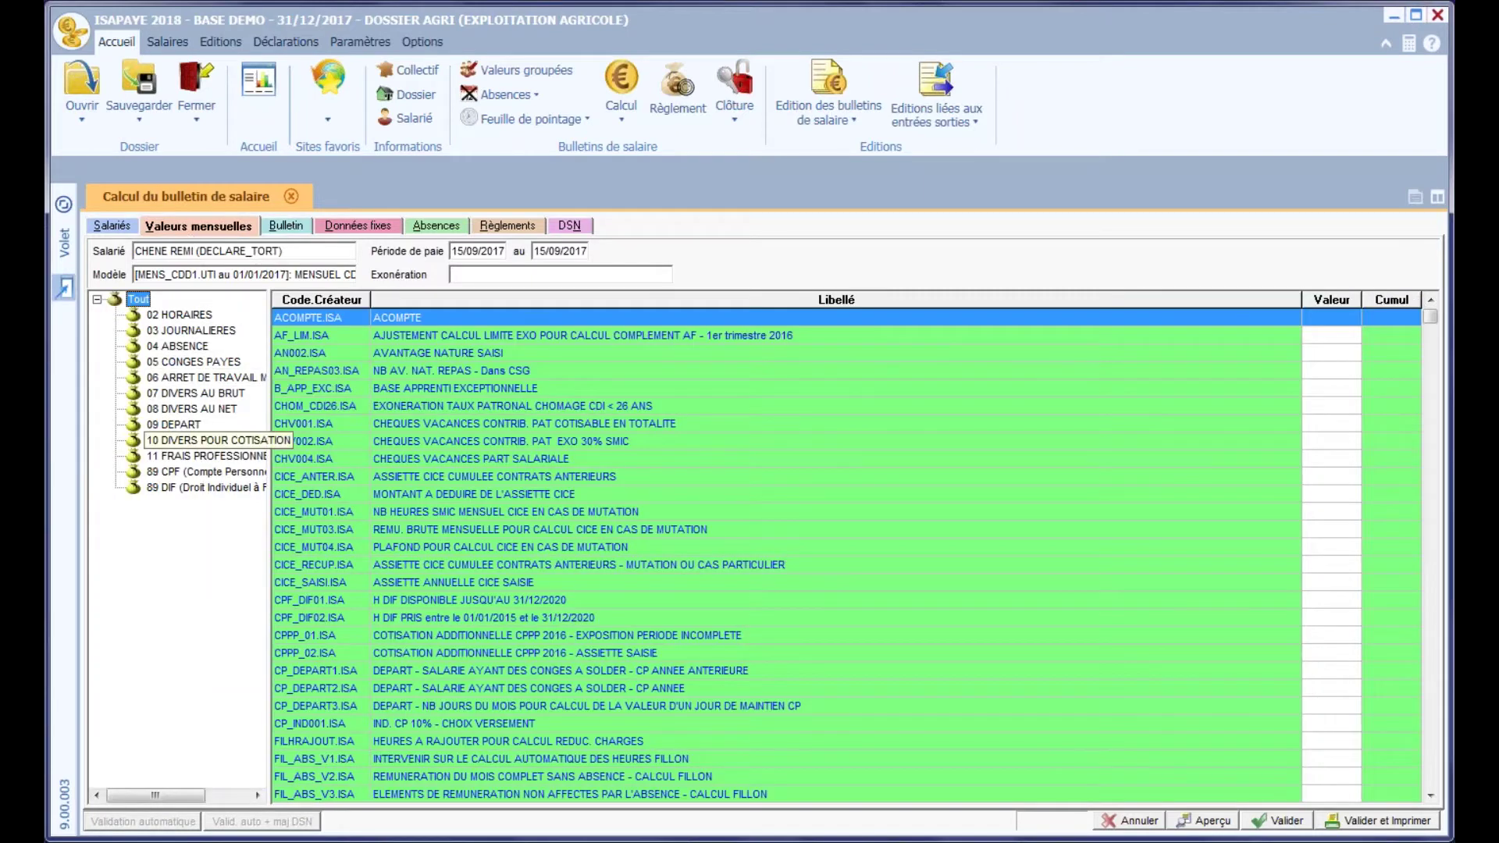
{"action": "left_click", "coordinate": [231, 442]}
{"action": "left_click", "coordinate": [367, 626]}
{"action": "key", "text": "Down"}
{"action": "key", "text": "Down"}
{"action": "key", "text": "Down"}
{"action": "key", "text": "Down"}
{"action": "key", "text": "Down"}
{"action": "key", "text": "Down"}
{"action": "key", "text": "Down"}
{"action": "key", "text": "Down"}
{"action": "key", "text": "Down"}
{"action": "key", "text": "Down"}
{"action": "key", "text": "Down"}
{"action": "key", "text": "Down"}
{"action": "key", "text": "Down"}
{"action": "key", "text": "Down"}
{"action": "key", "text": "Down"}
{"action": "key", "text": "Down"}
{"action": "key", "text": "Down"}
{"action": "key", "text": "Down"}
{"action": "key", "text": "Down"}
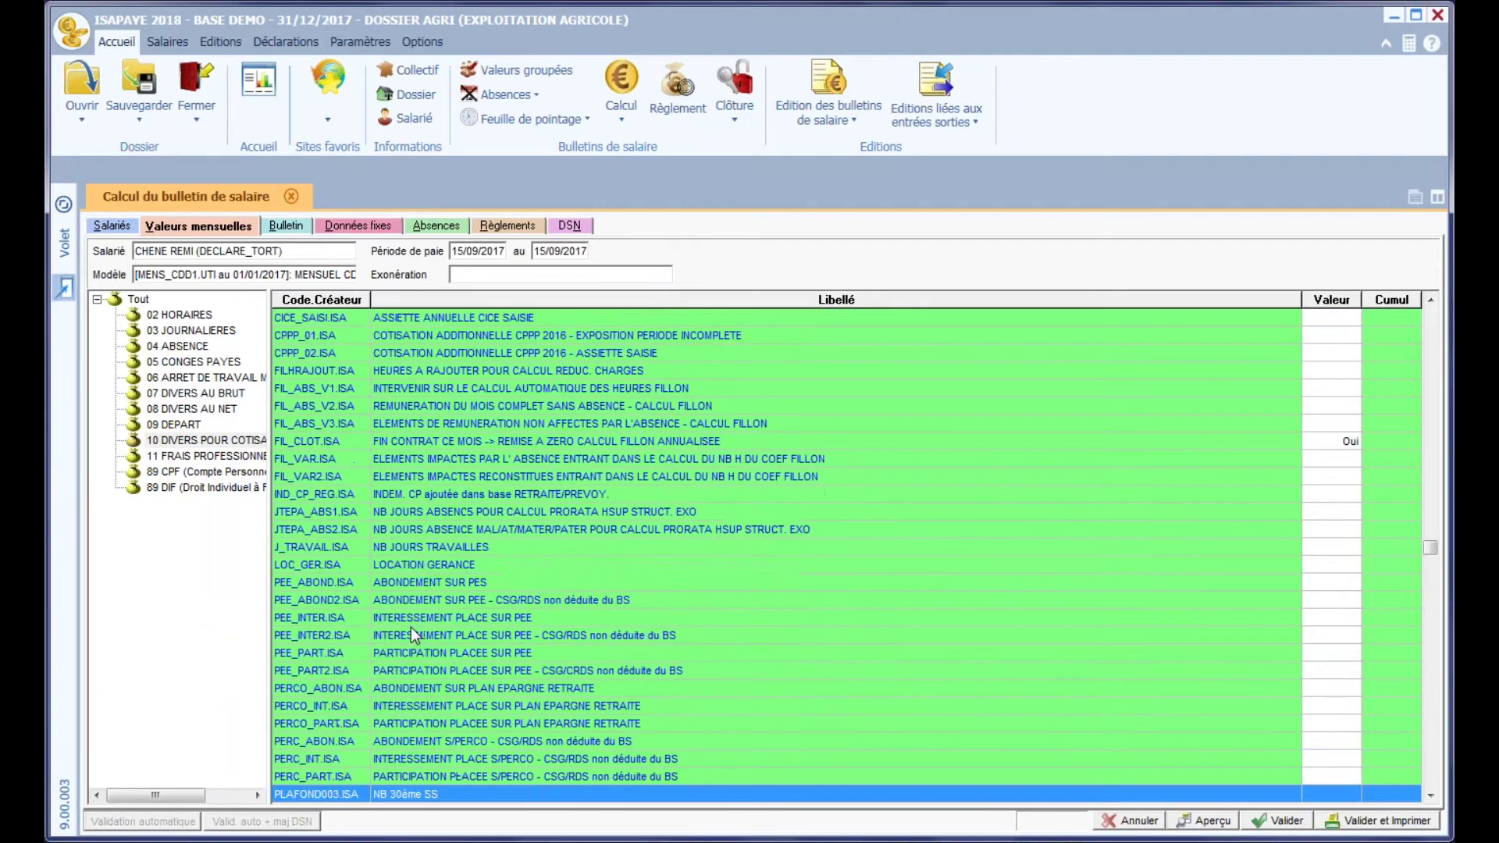
{"action": "scroll", "coordinate": [411, 626], "scroll_direction": "down", "scroll_amount": 2}
{"action": "left_click", "coordinate": [443, 705]}
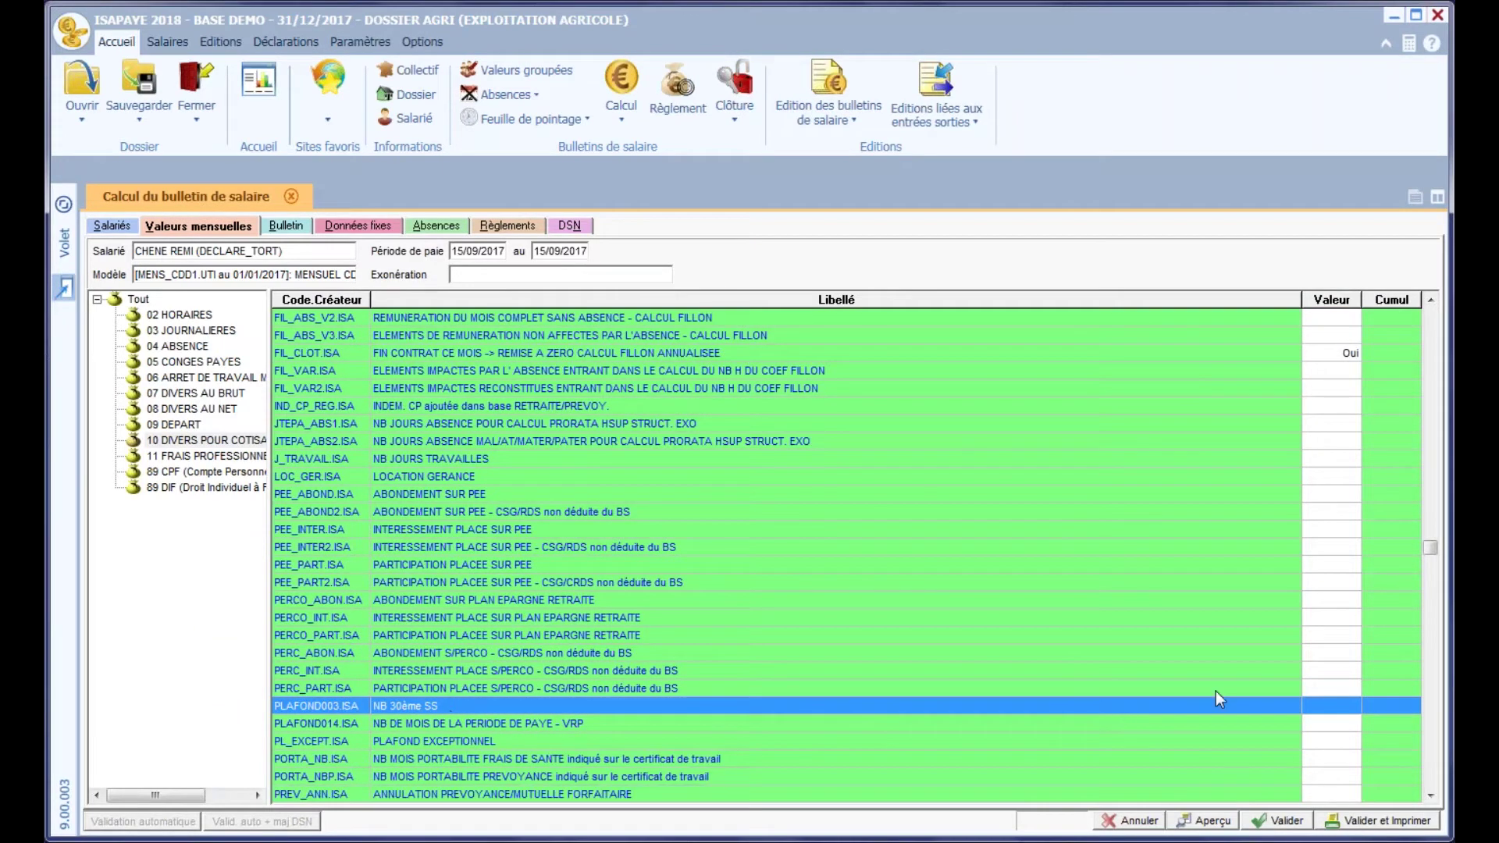
{"action": "type", "text": "30"}
{"action": "left_click", "coordinate": [287, 225]}
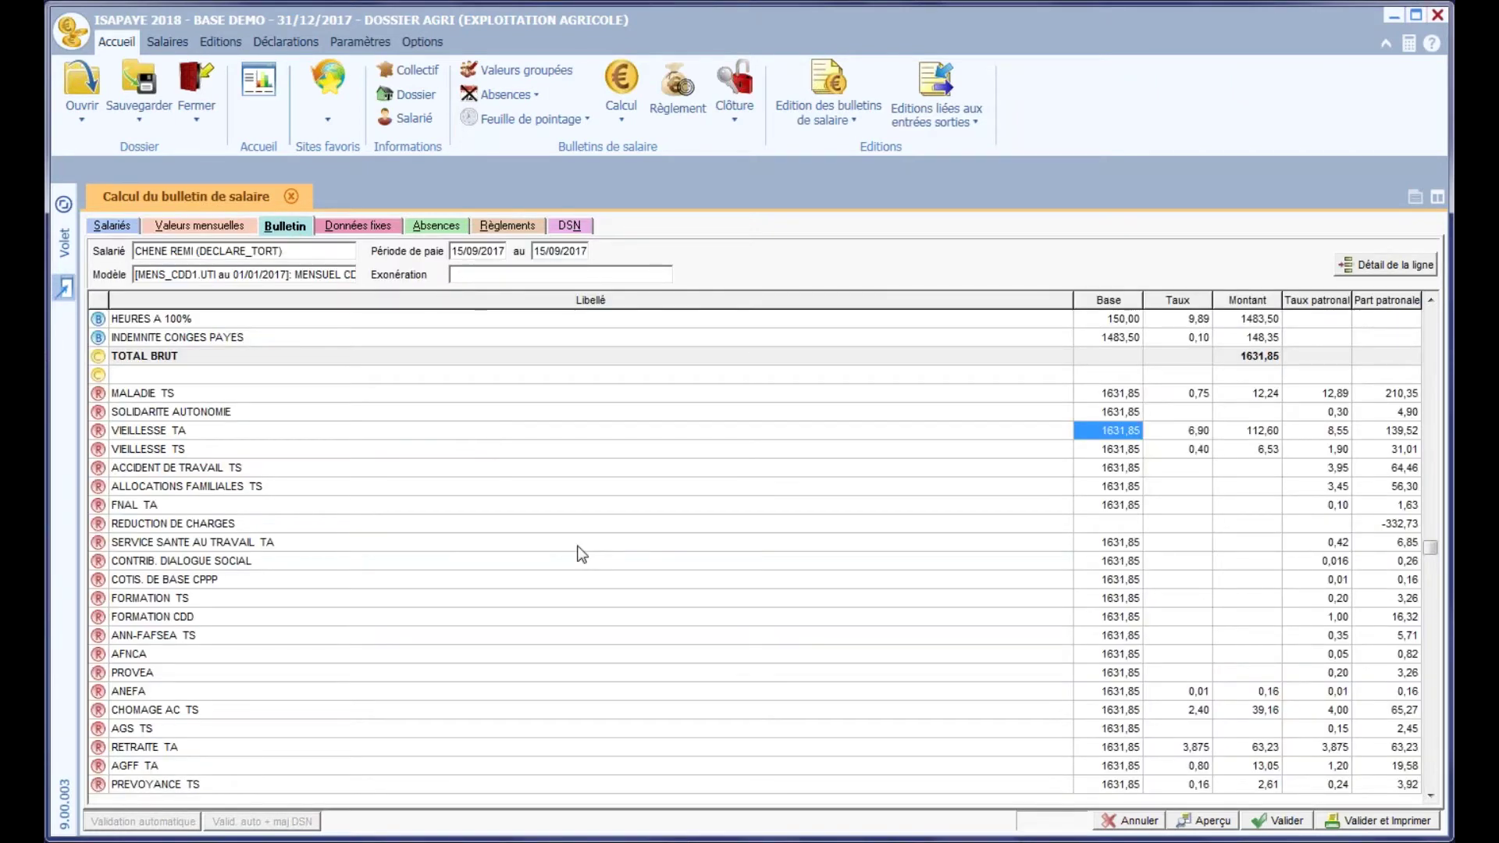
In the pay slip's DSN end-of-contract data, set the termination reason to "999-Fin de relation pour les cas ne portant aucun impact sur l'assurance chômage"
{"action": "left_click", "coordinate": [575, 228]}
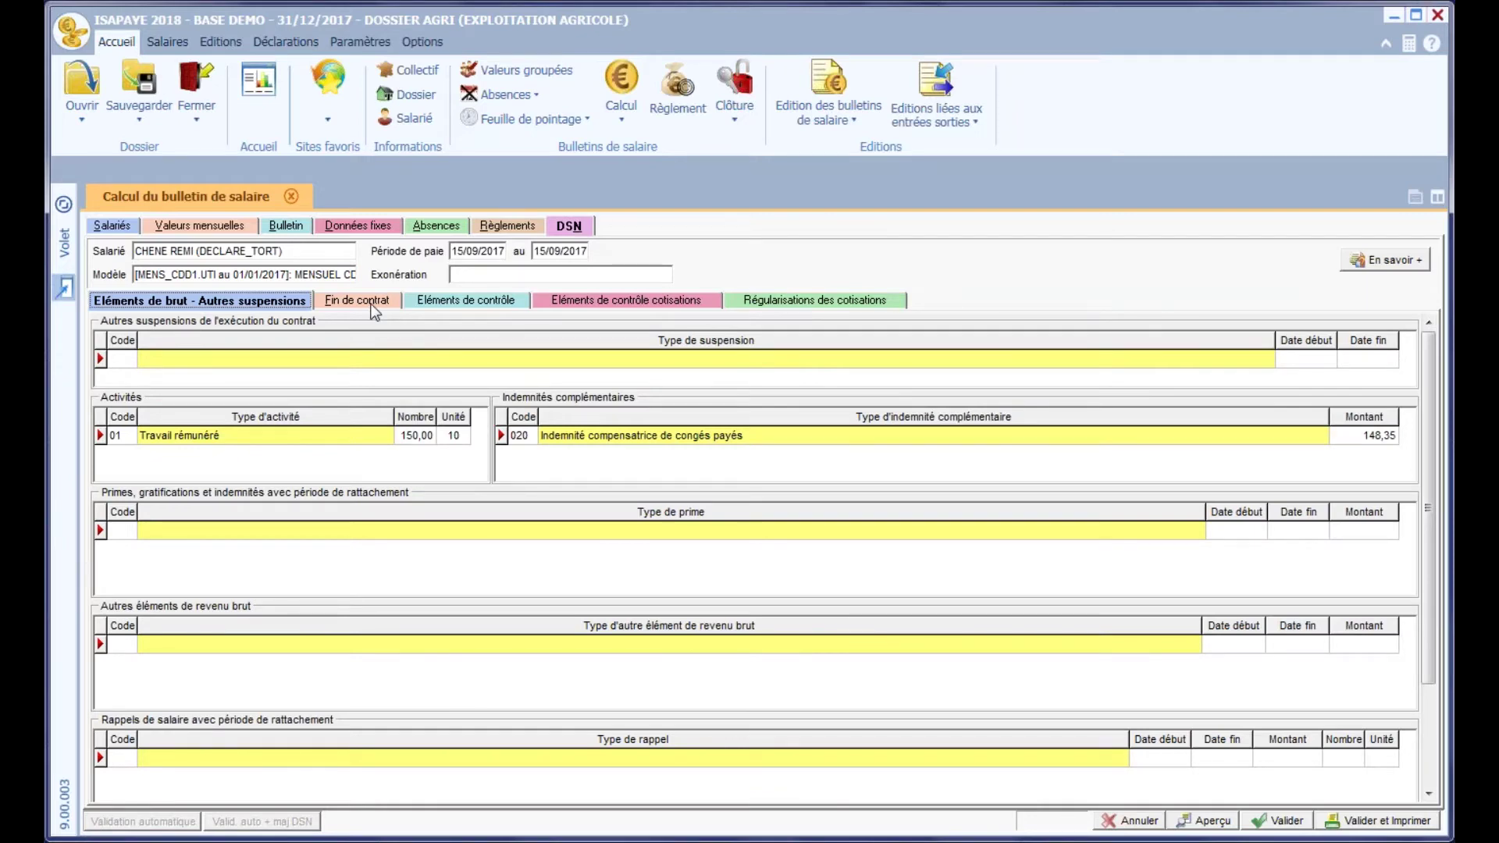
{"action": "left_click", "coordinate": [373, 306]}
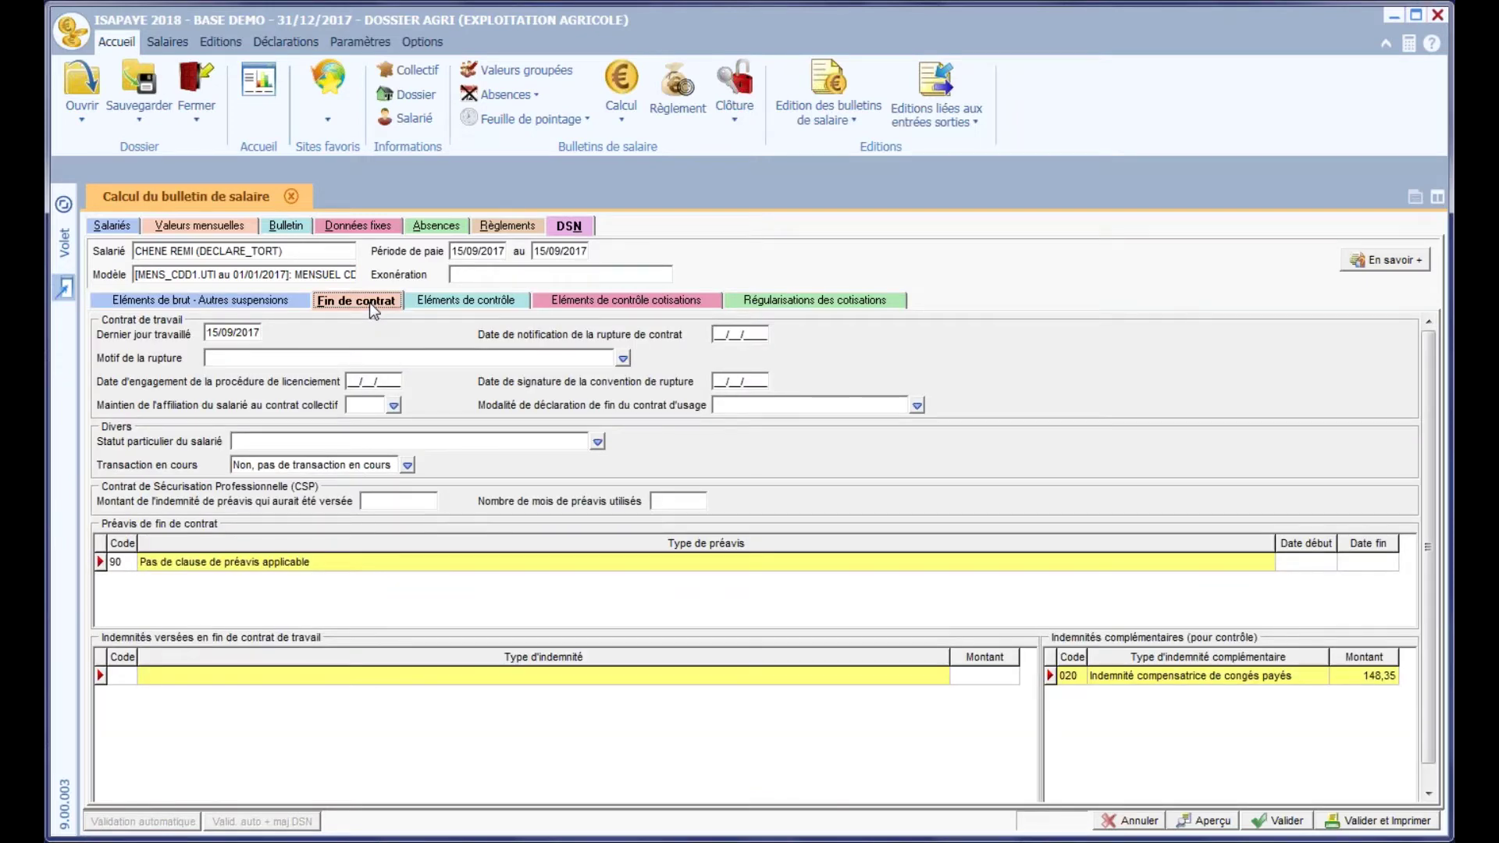
{"action": "left_click", "coordinate": [624, 359]}
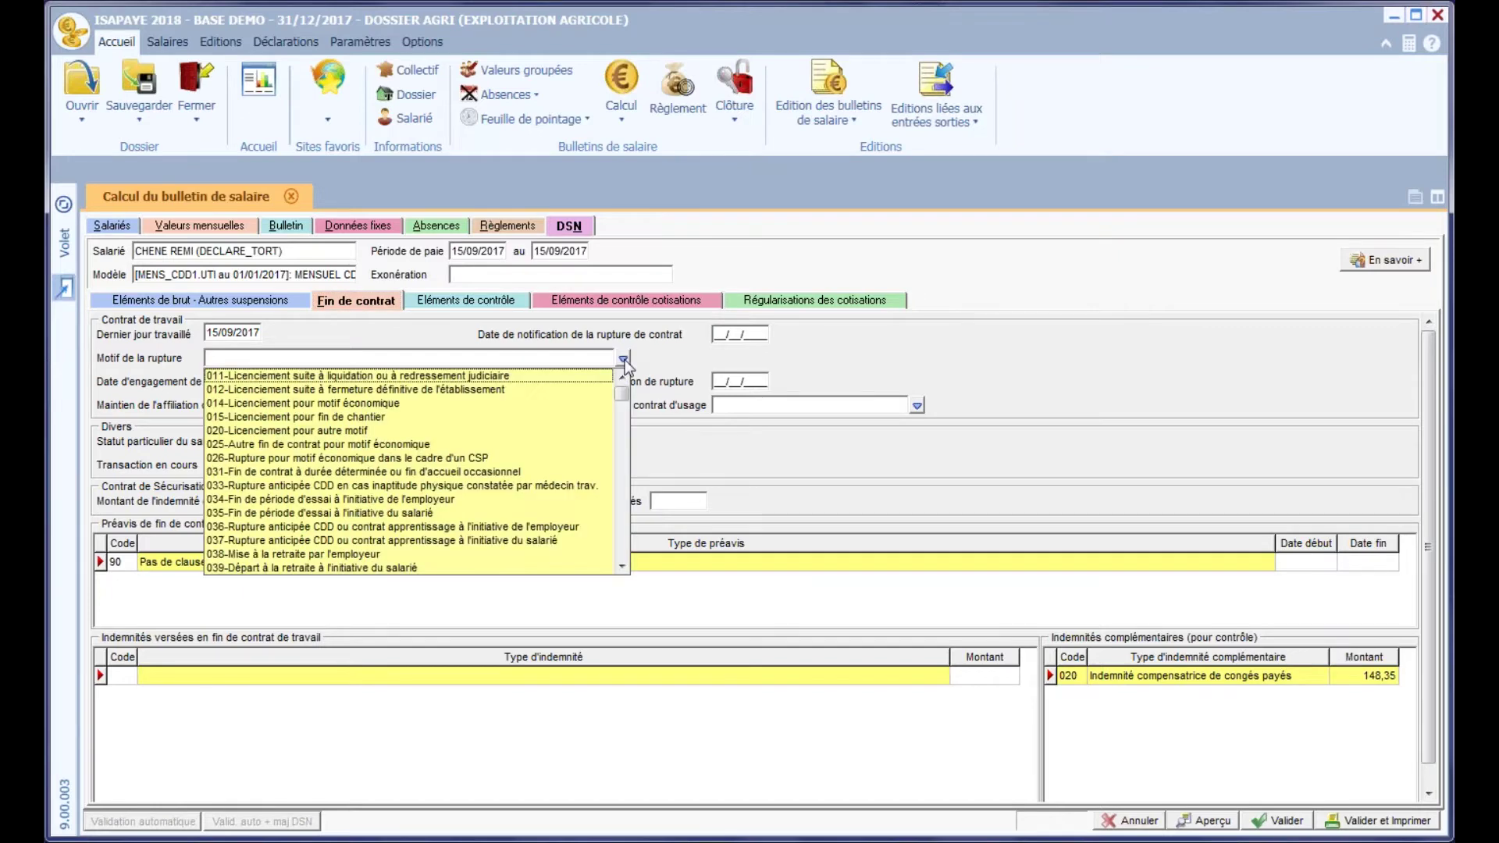
{"action": "left_click_drag", "start_coordinate": [623, 396], "coordinate": [630, 568]}
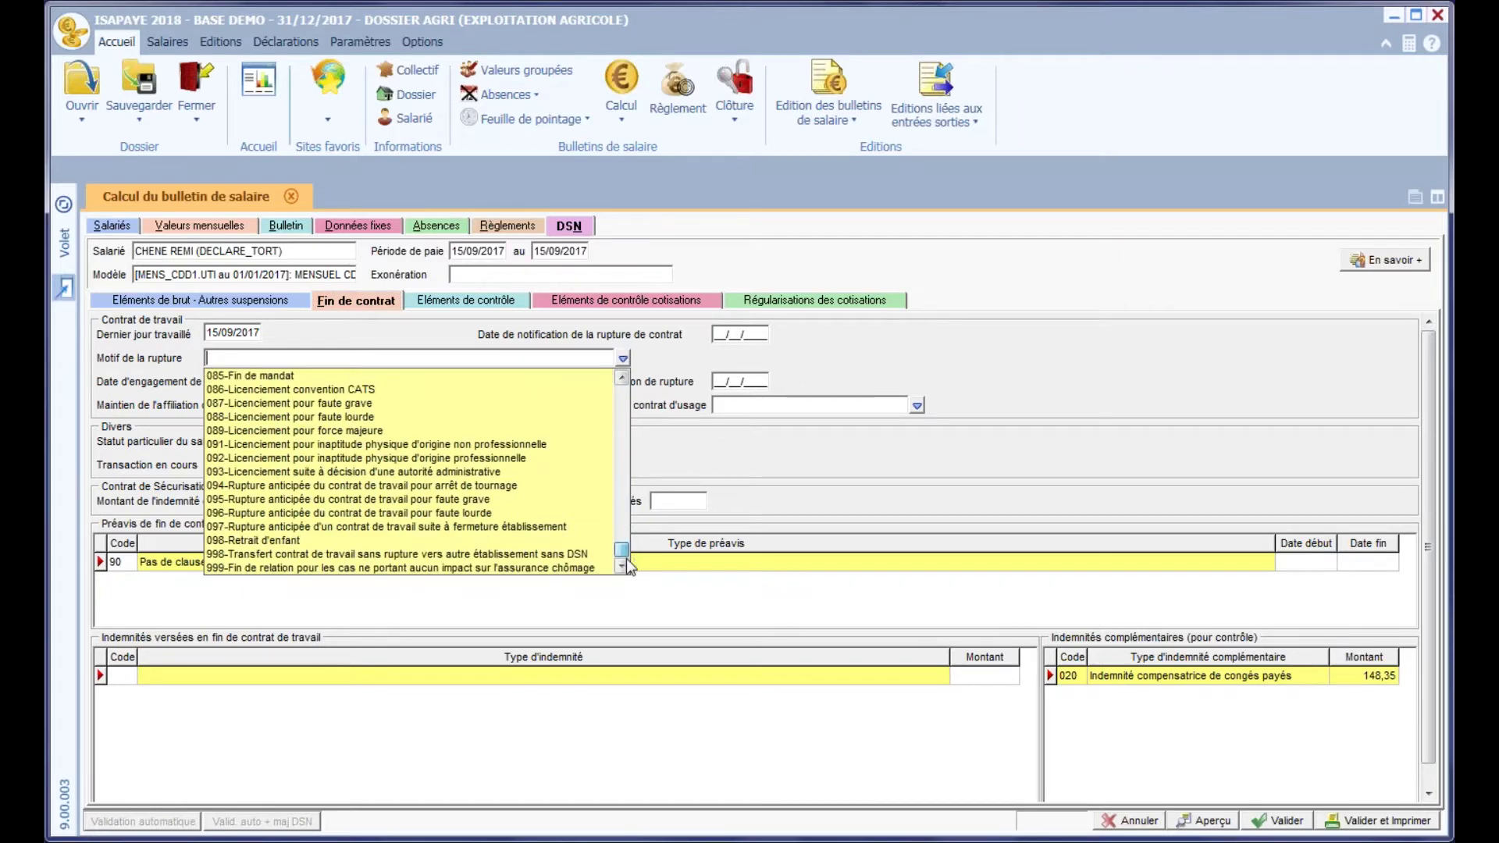
{"action": "left_click", "coordinate": [557, 568]}
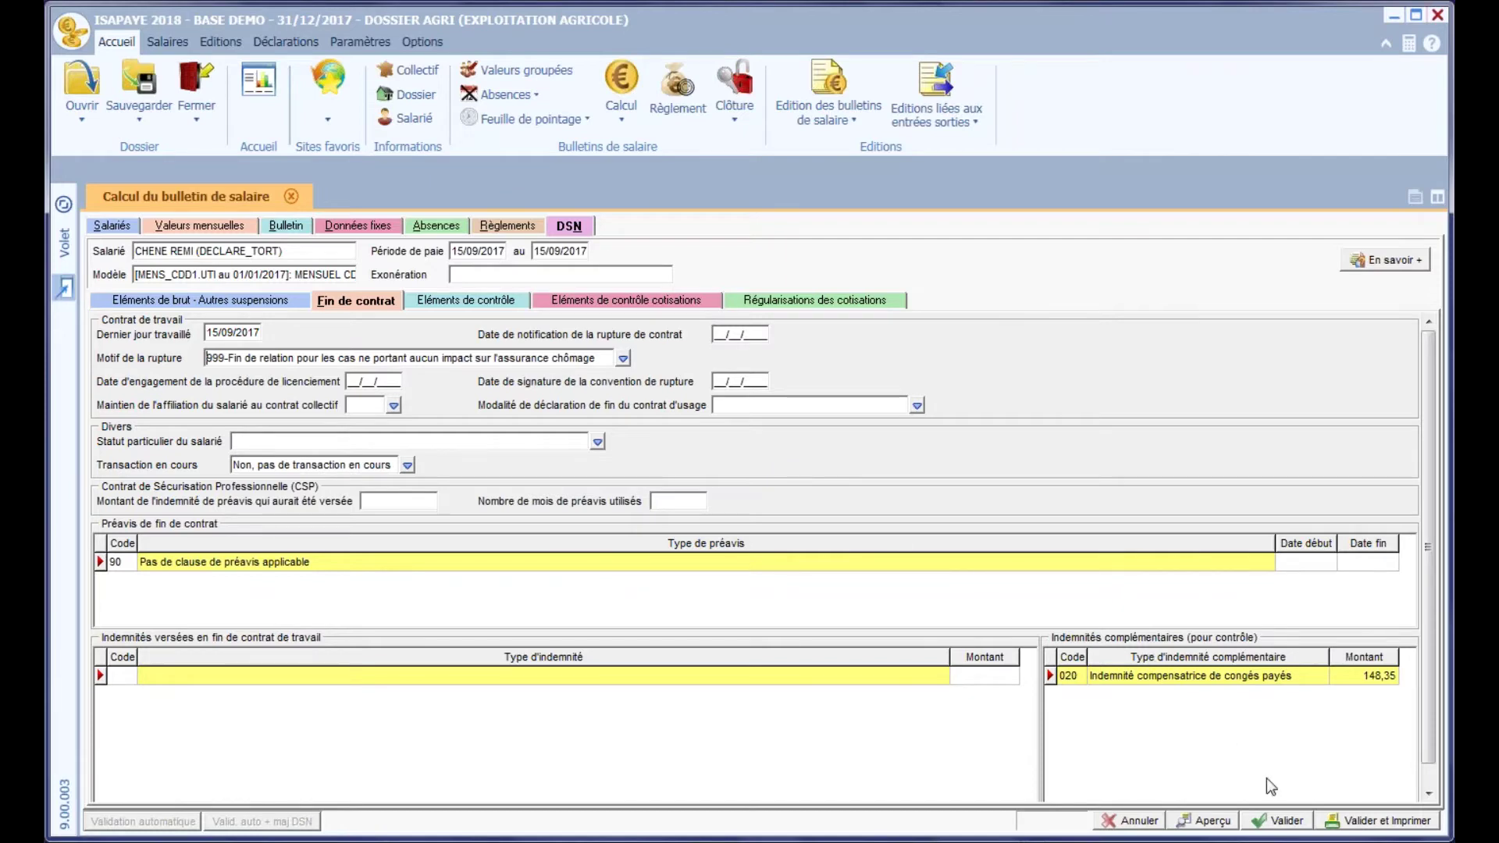
Try to validate the pay slip while refusing the proposed DSN update of the termination reason
{"action": "left_click", "coordinate": [1279, 820]}
{"action": "left_click", "coordinate": [709, 478]}
{"action": "left_click", "coordinate": [710, 476]}
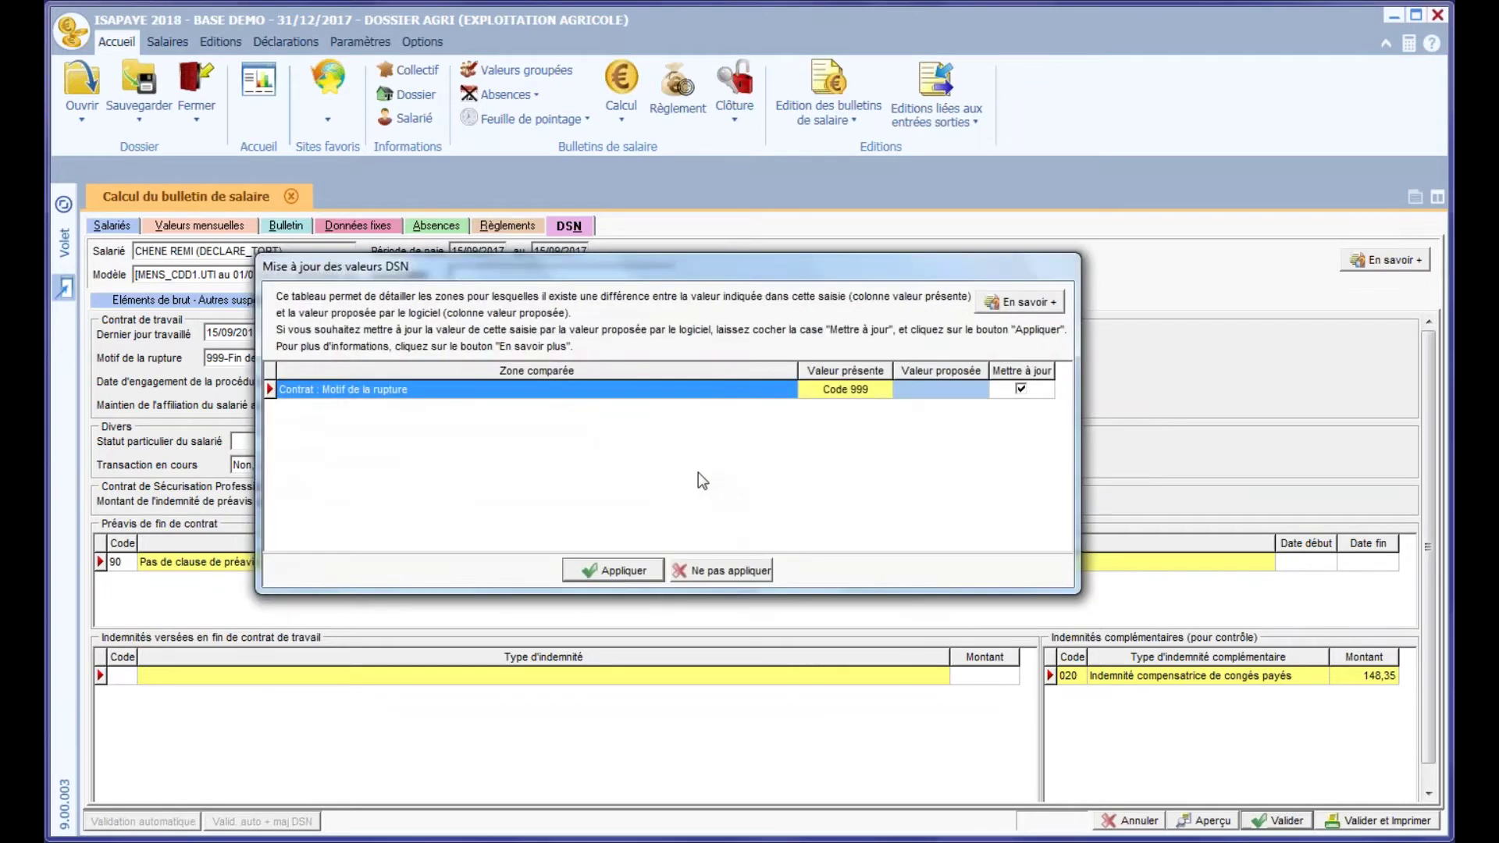
{"action": "left_click", "coordinate": [748, 570]}
{"action": "left_click", "coordinate": [617, 557]}
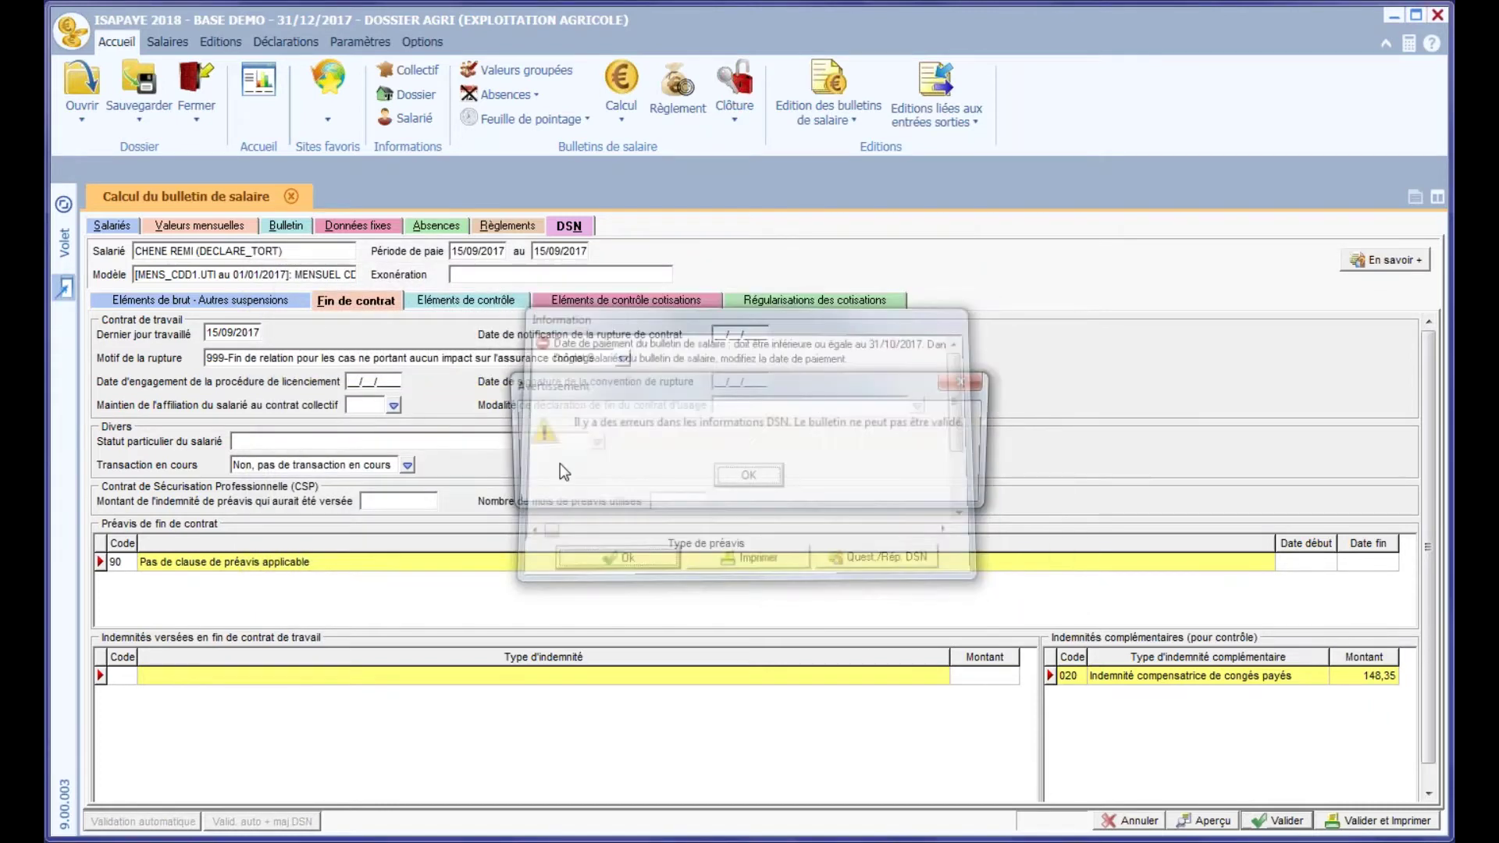
{"action": "left_click", "coordinate": [748, 474]}
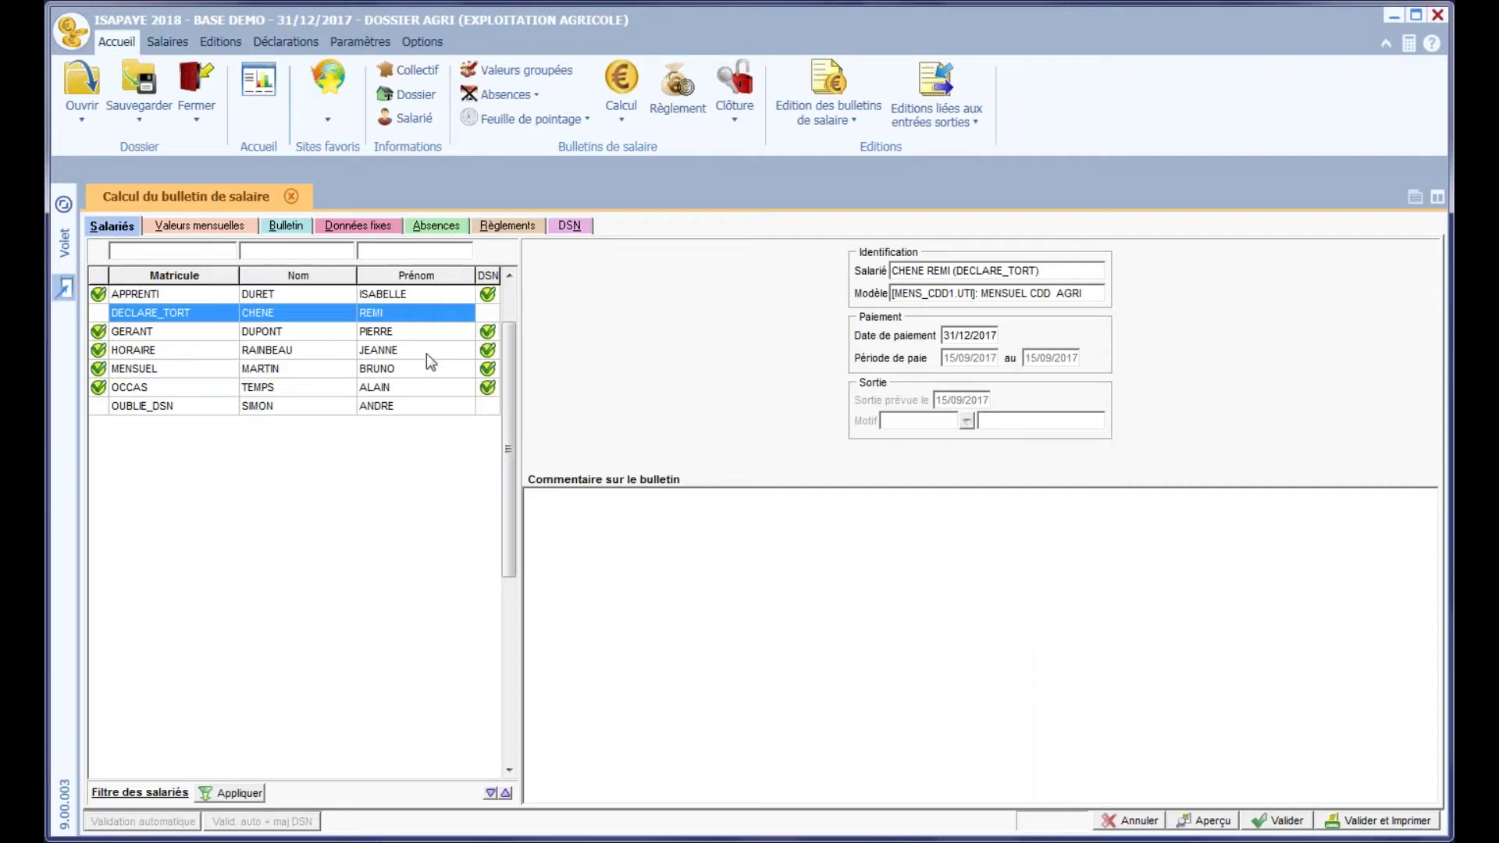
Set the pay slip's payment date to 30/09/2017 and validate it without applying the proposed DSN termination reason update
{"action": "type", "text": "3009"}
{"action": "left_click", "coordinate": [1277, 821]}
{"action": "left_click", "coordinate": [707, 479]}
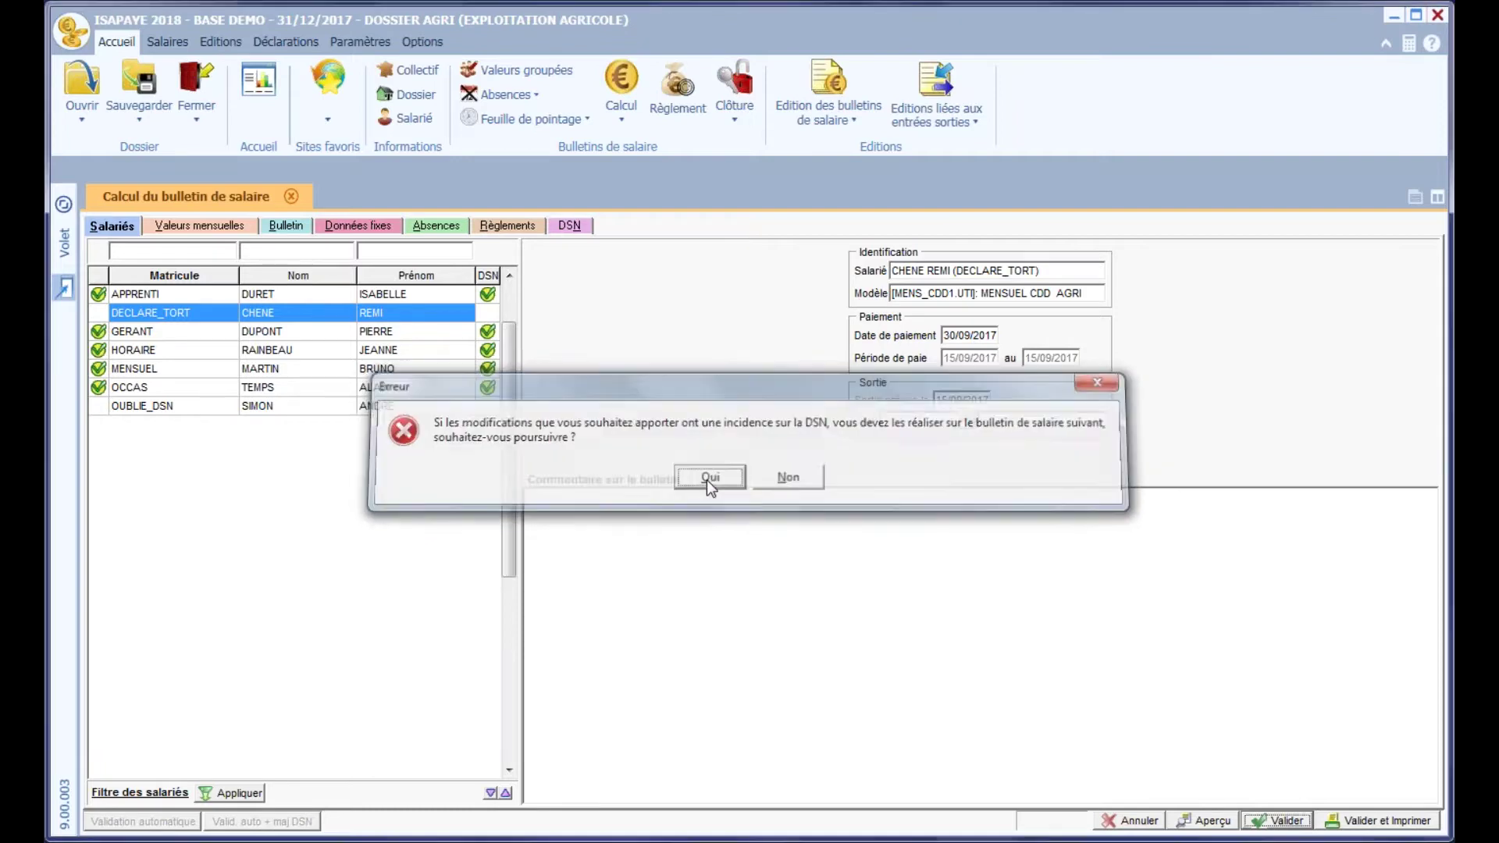
{"action": "left_click", "coordinate": [707, 479]}
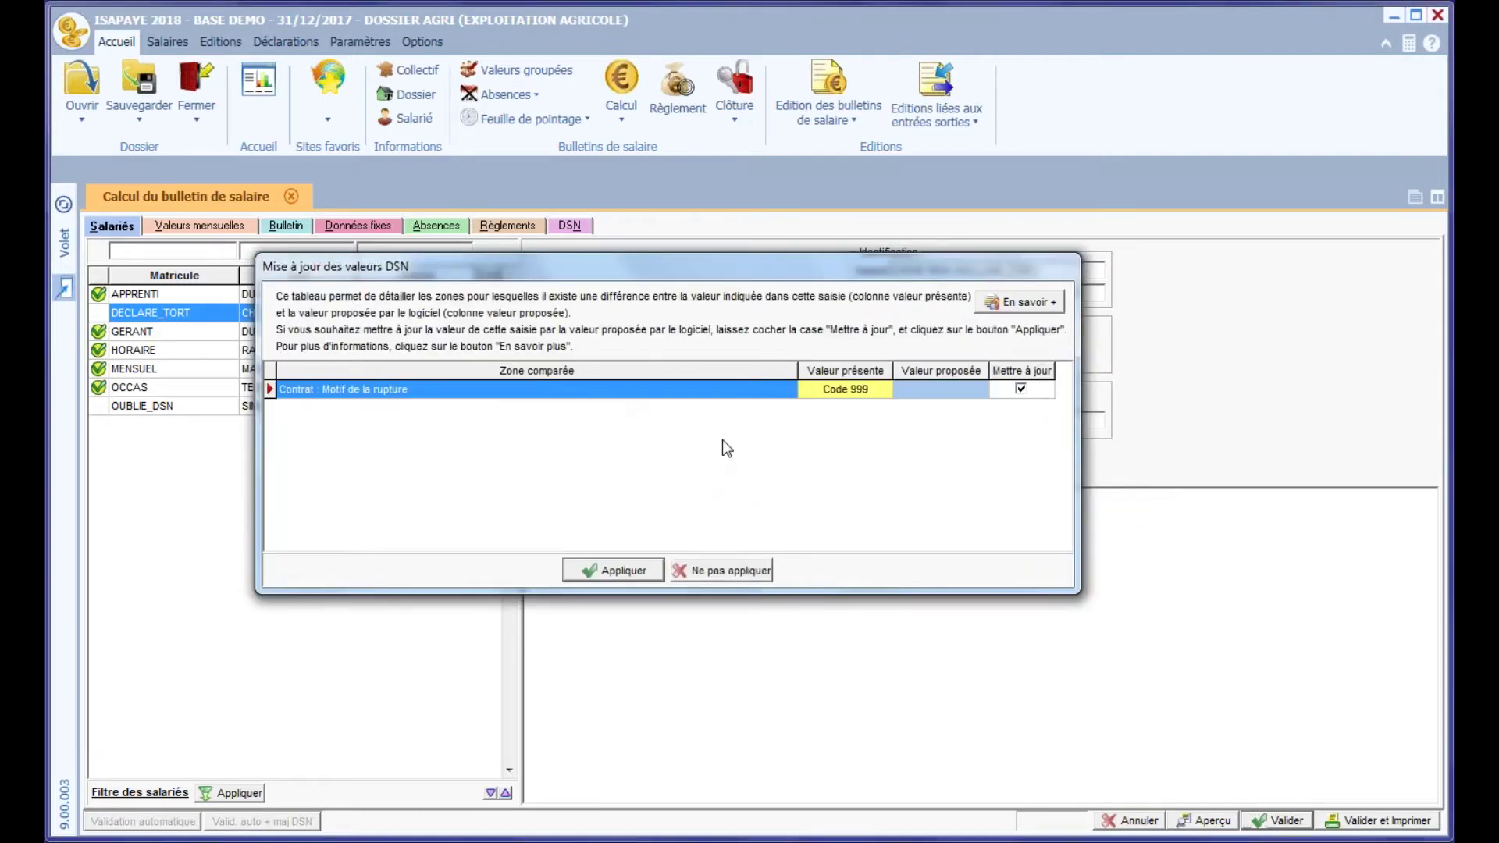
{"action": "left_click", "coordinate": [740, 570]}
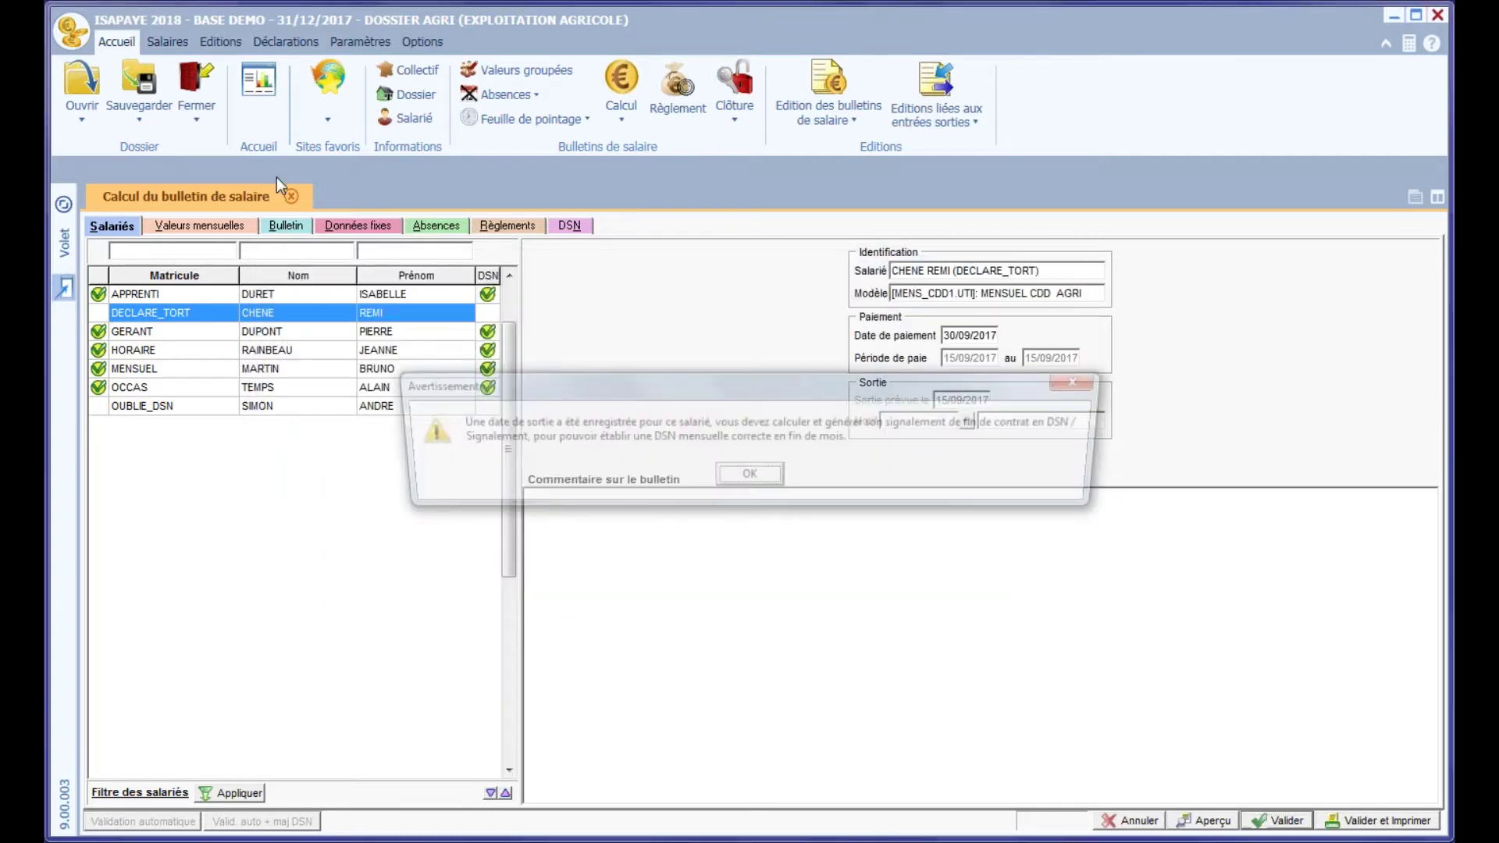
{"action": "left_click", "coordinate": [762, 476]}
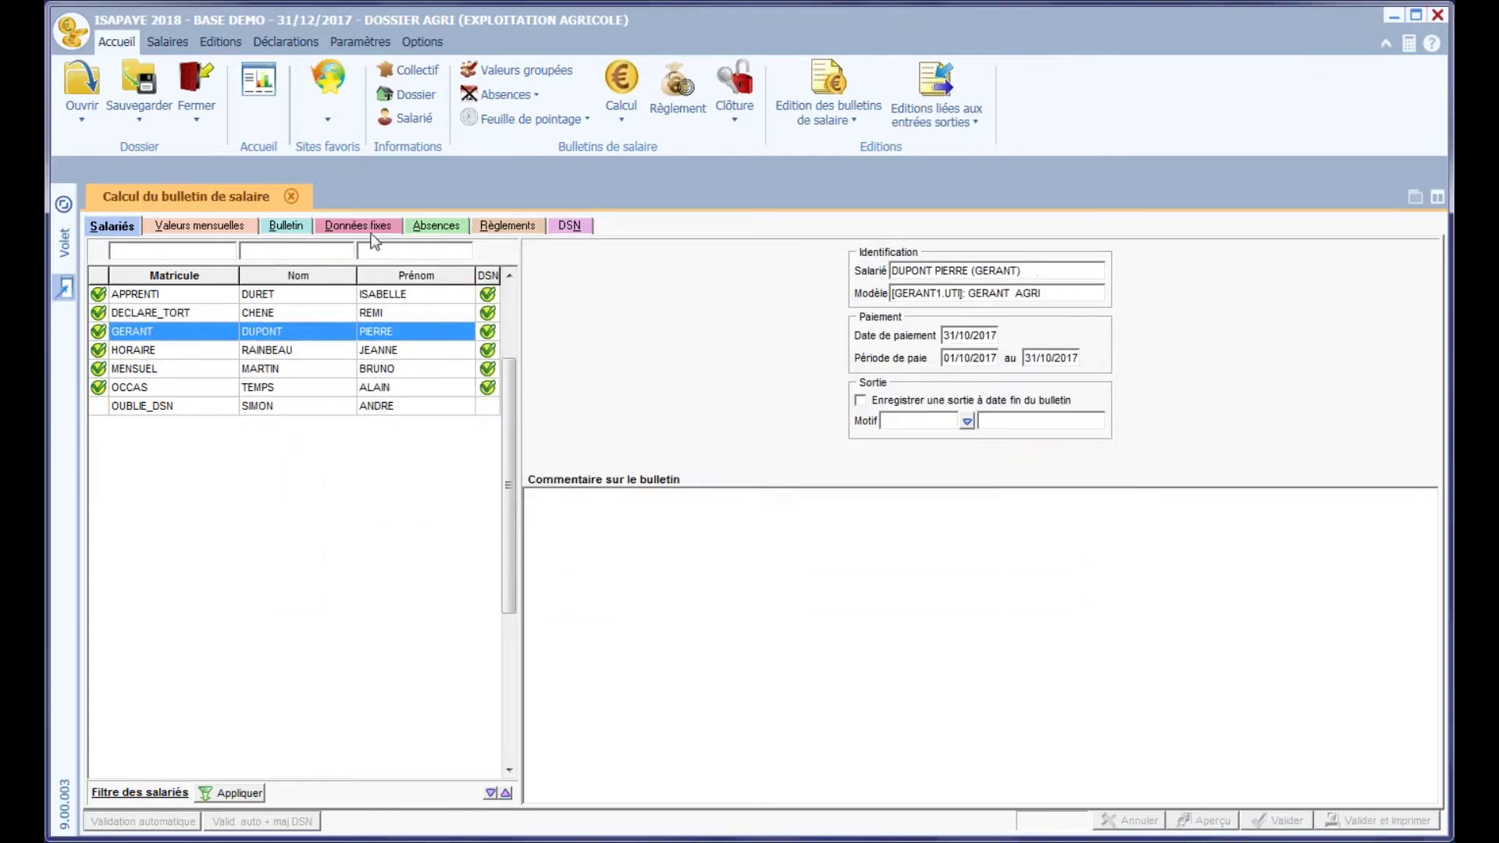
{"action": "left_click", "coordinate": [295, 196]}
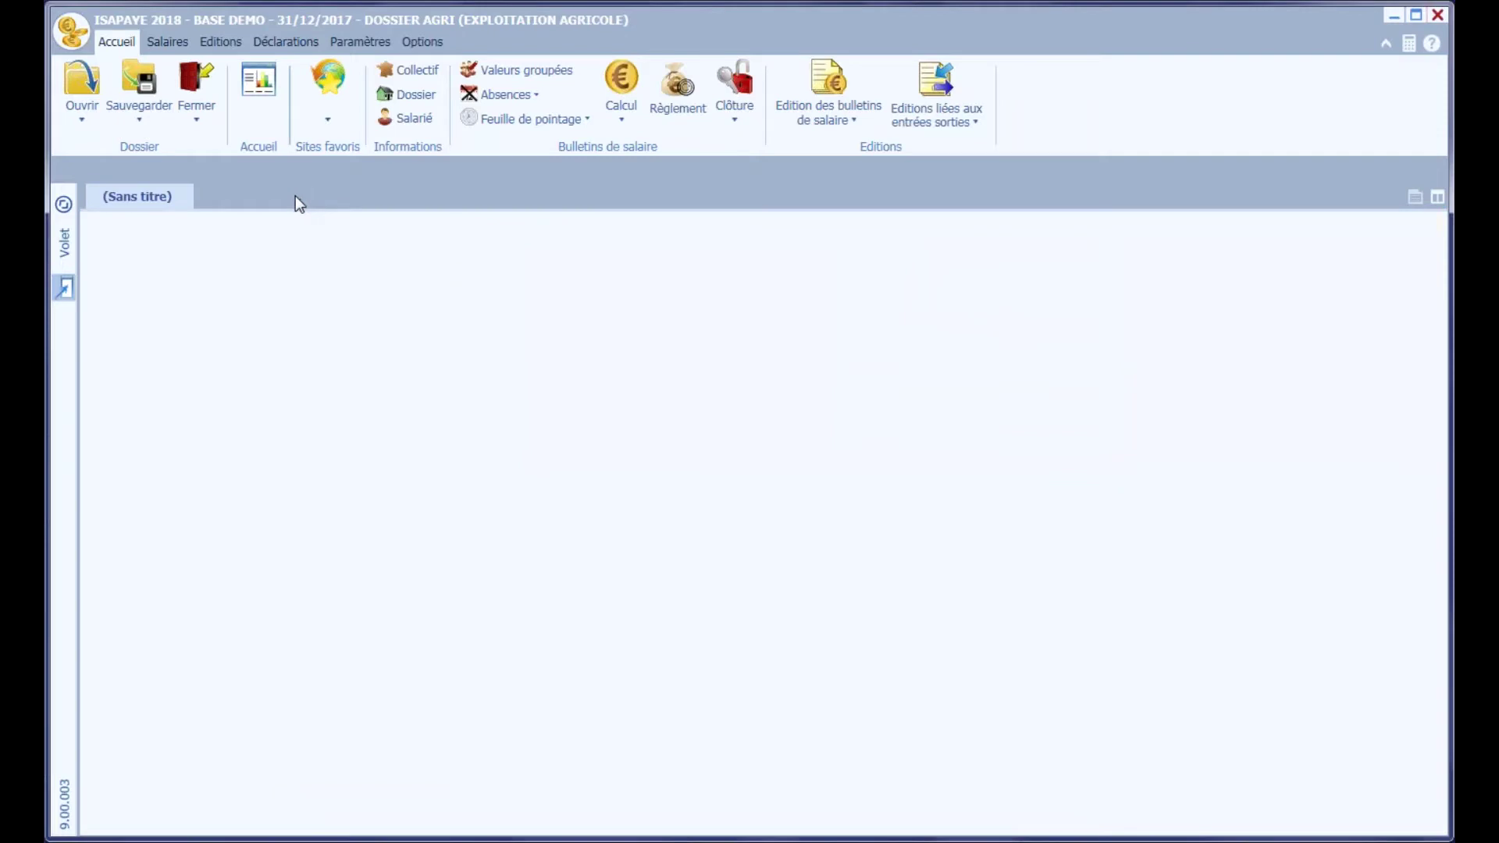
Calculate the DSN end-of-contract declaration of employee DECLARE_TORT for the period 01/09/2017 to 30/11/2017
{"action": "left_click", "coordinate": [303, 42]}
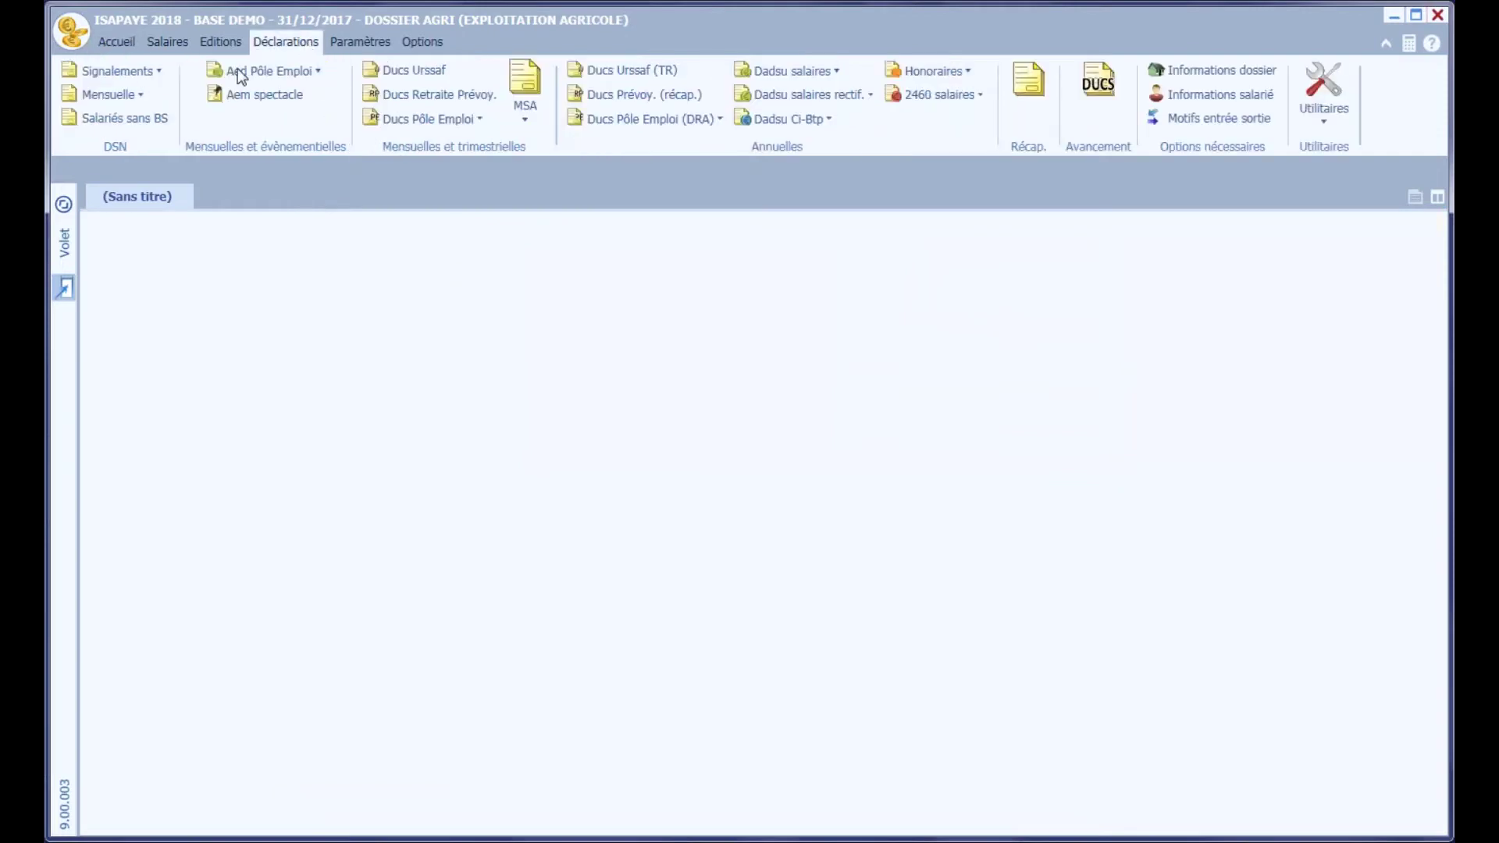
{"action": "left_click", "coordinate": [129, 72]}
{"action": "left_click", "coordinate": [129, 95]}
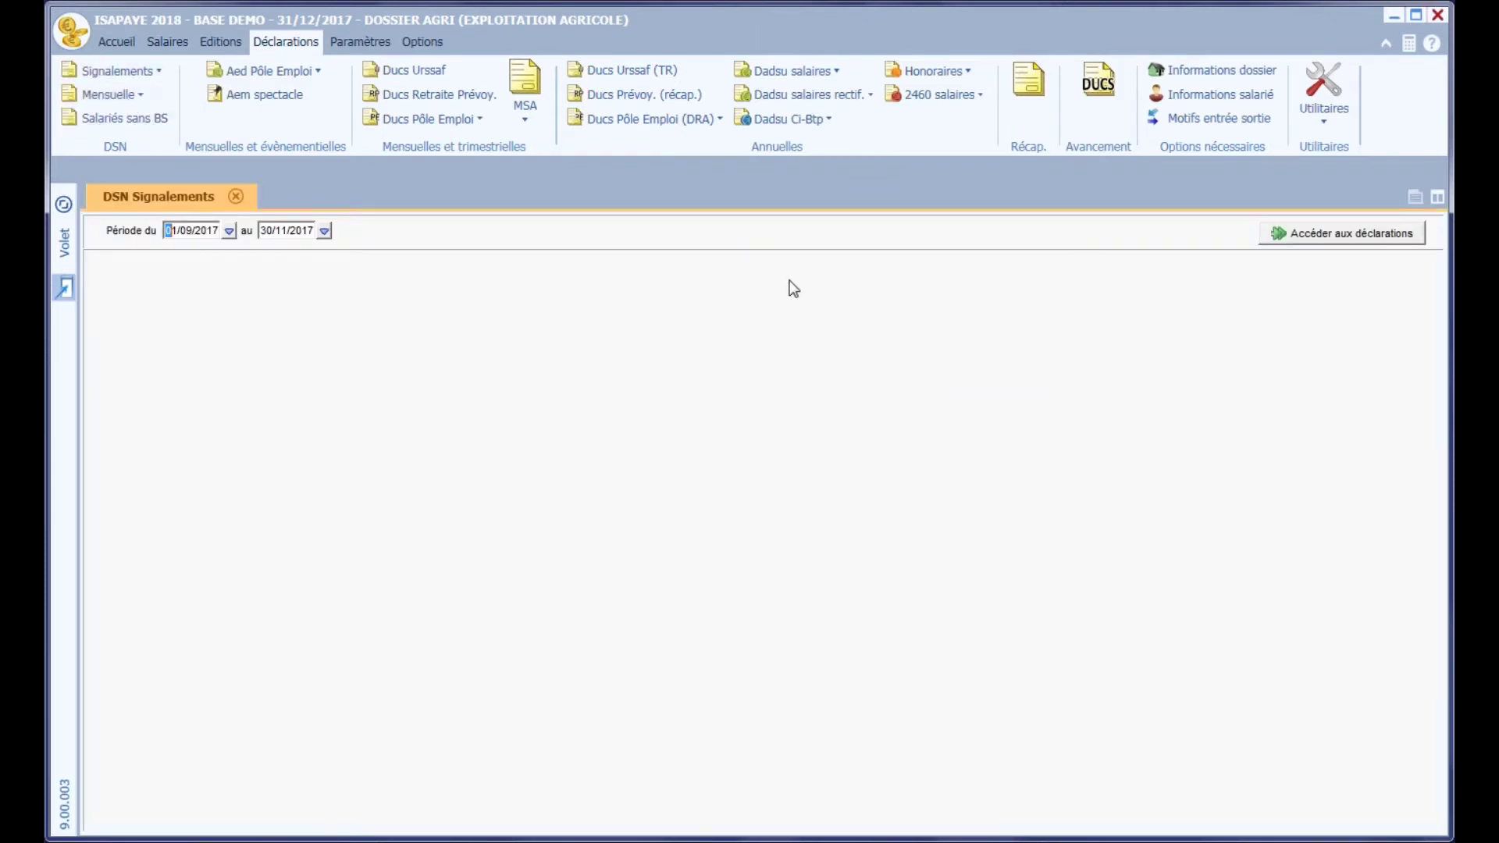
{"action": "left_click", "coordinate": [1308, 241]}
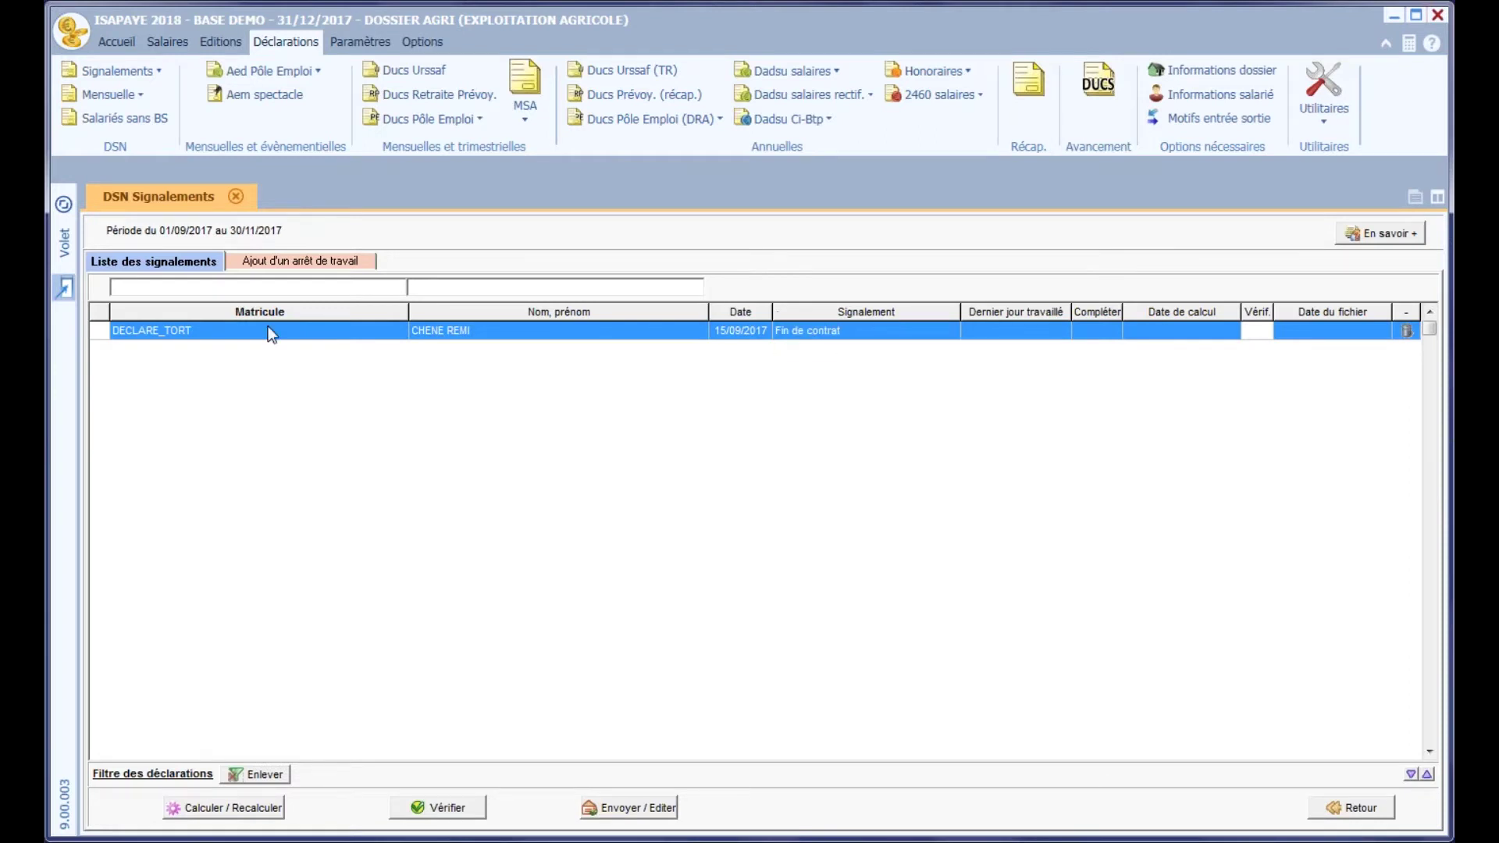
{"action": "left_click", "coordinate": [104, 331]}
{"action": "left_click", "coordinate": [267, 809]}
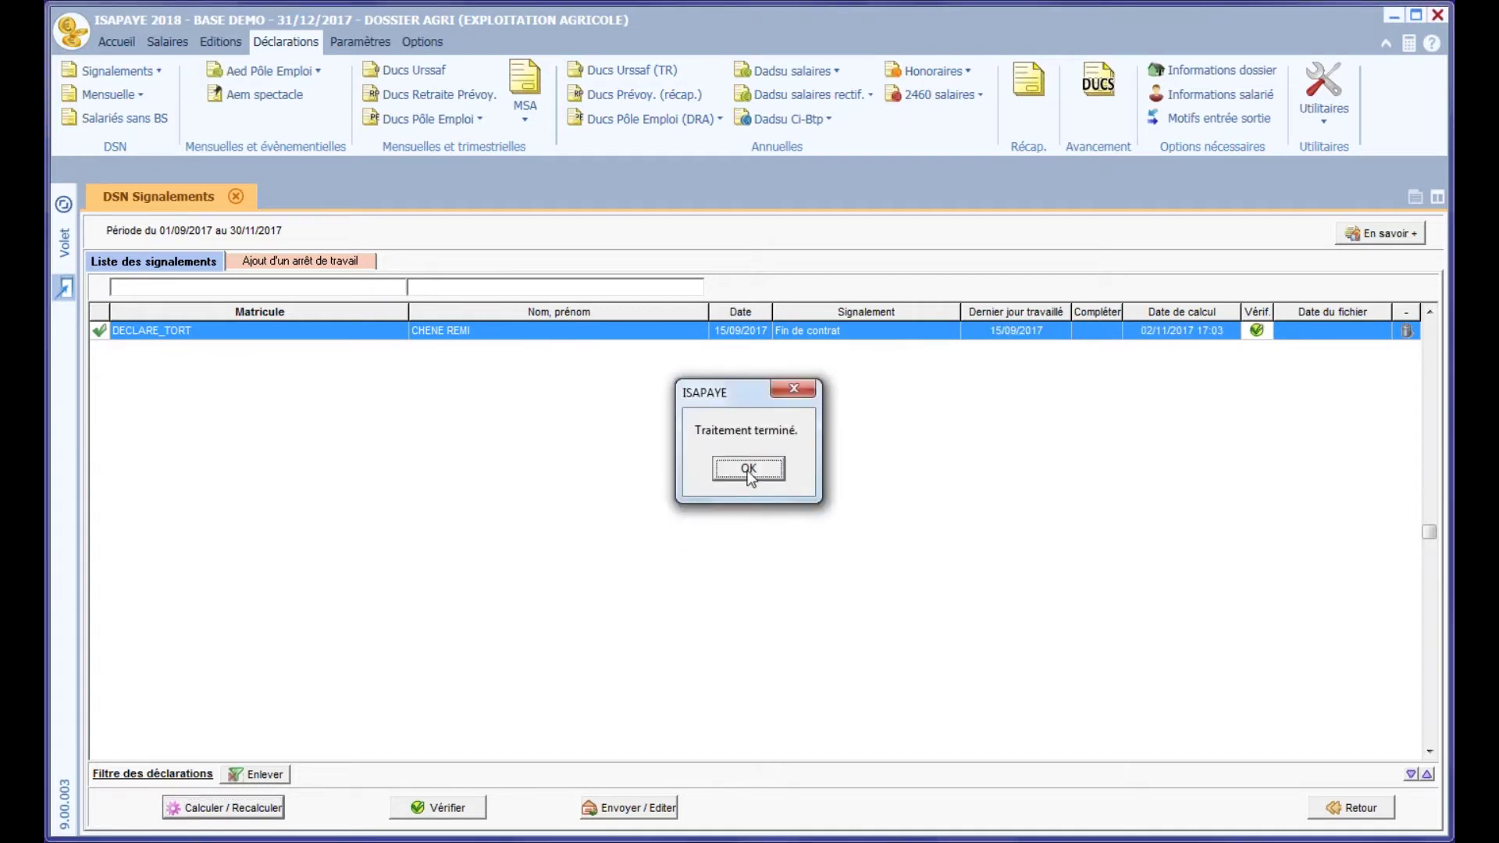
{"action": "left_click", "coordinate": [748, 470]}
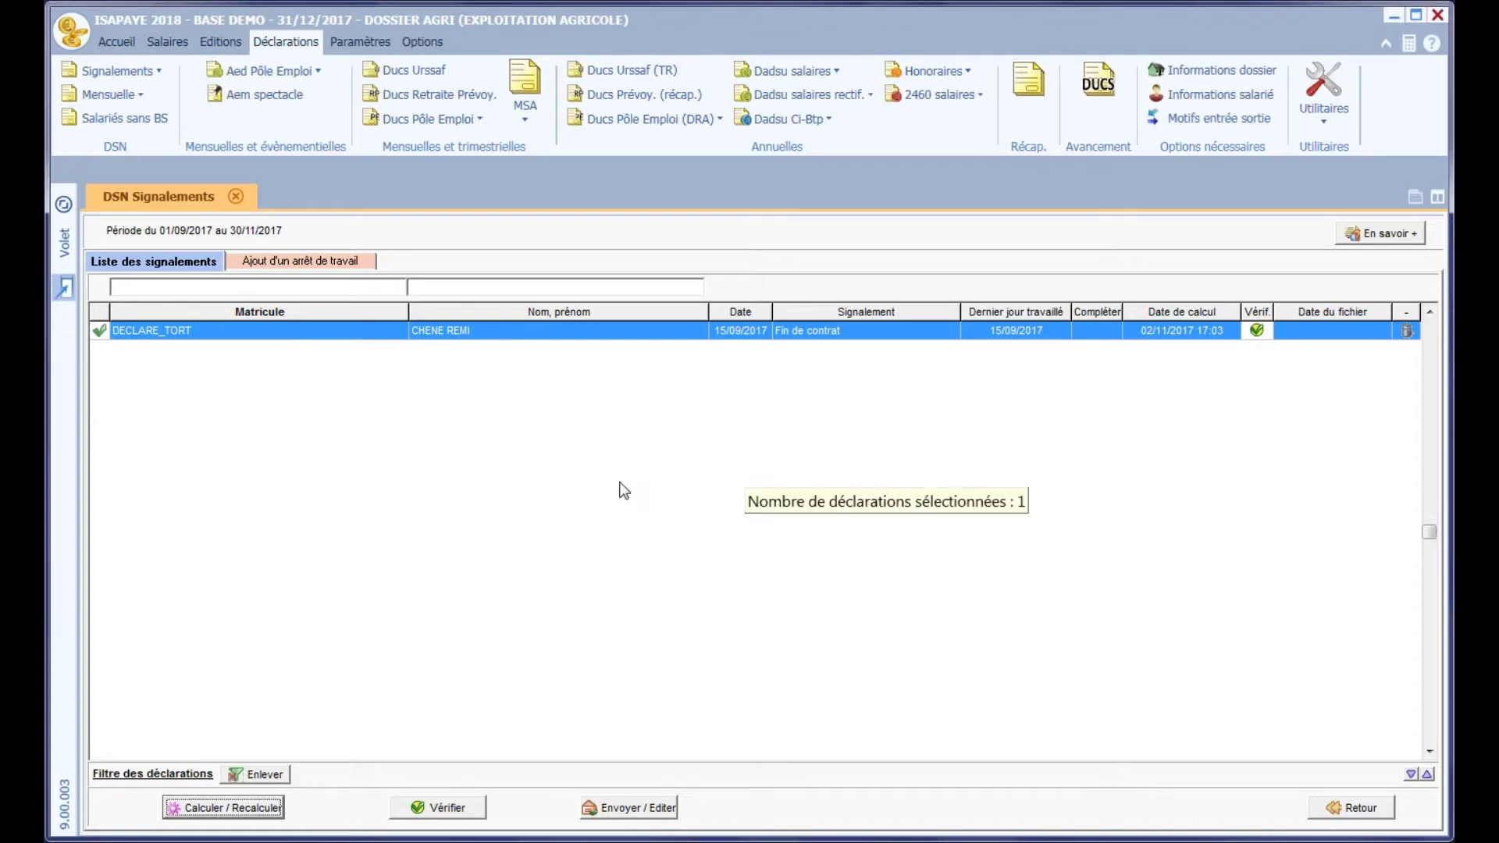
Generate the DSN transfer file for the calculated end-of-contract declaration and leave the DSN declarations
{"action": "left_click", "coordinate": [639, 809]}
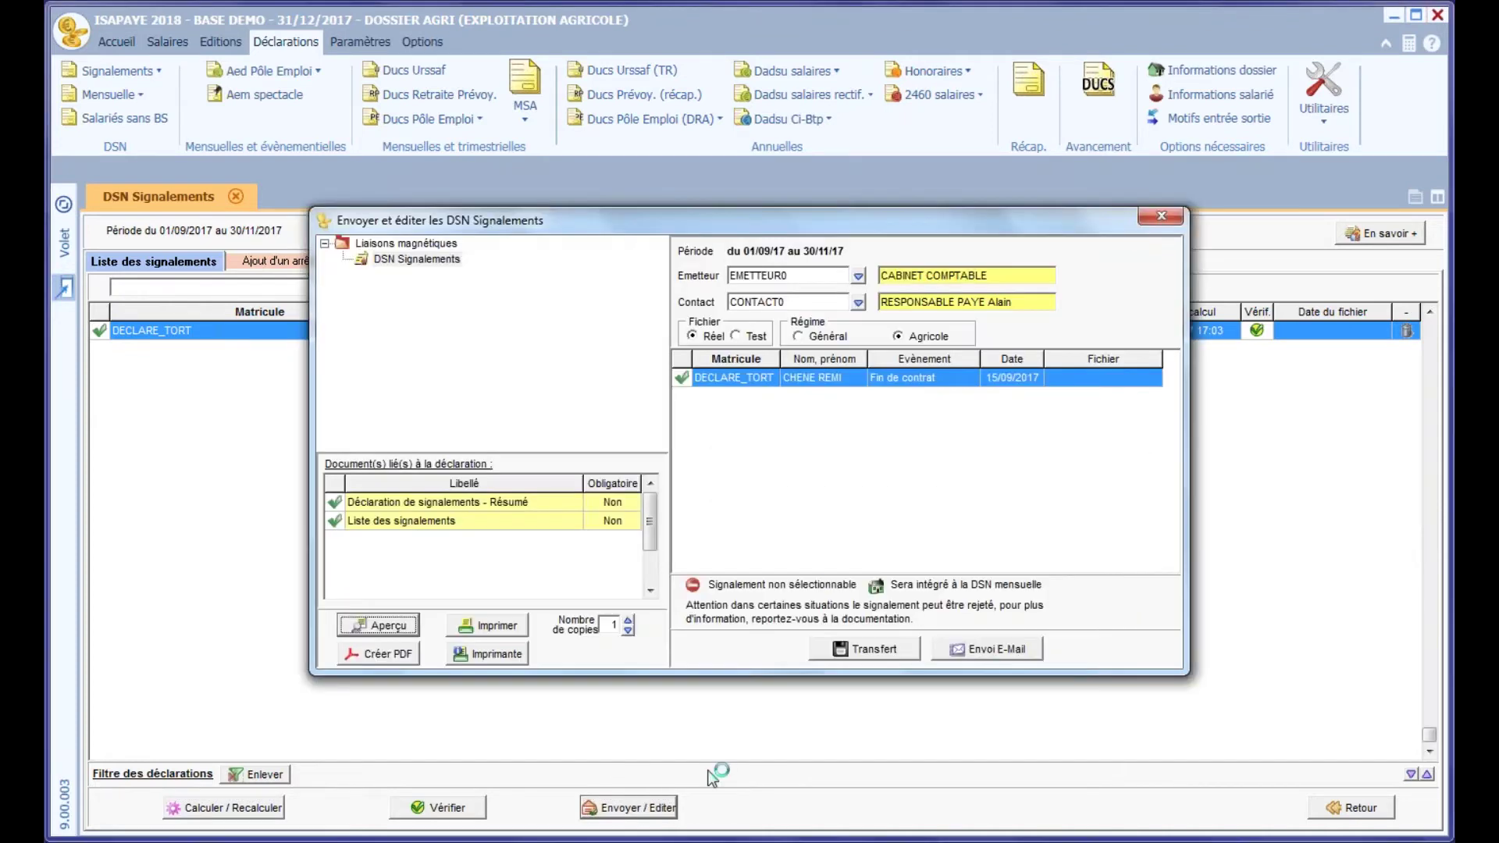
{"action": "left_click", "coordinate": [862, 650]}
{"action": "left_click", "coordinate": [954, 518]}
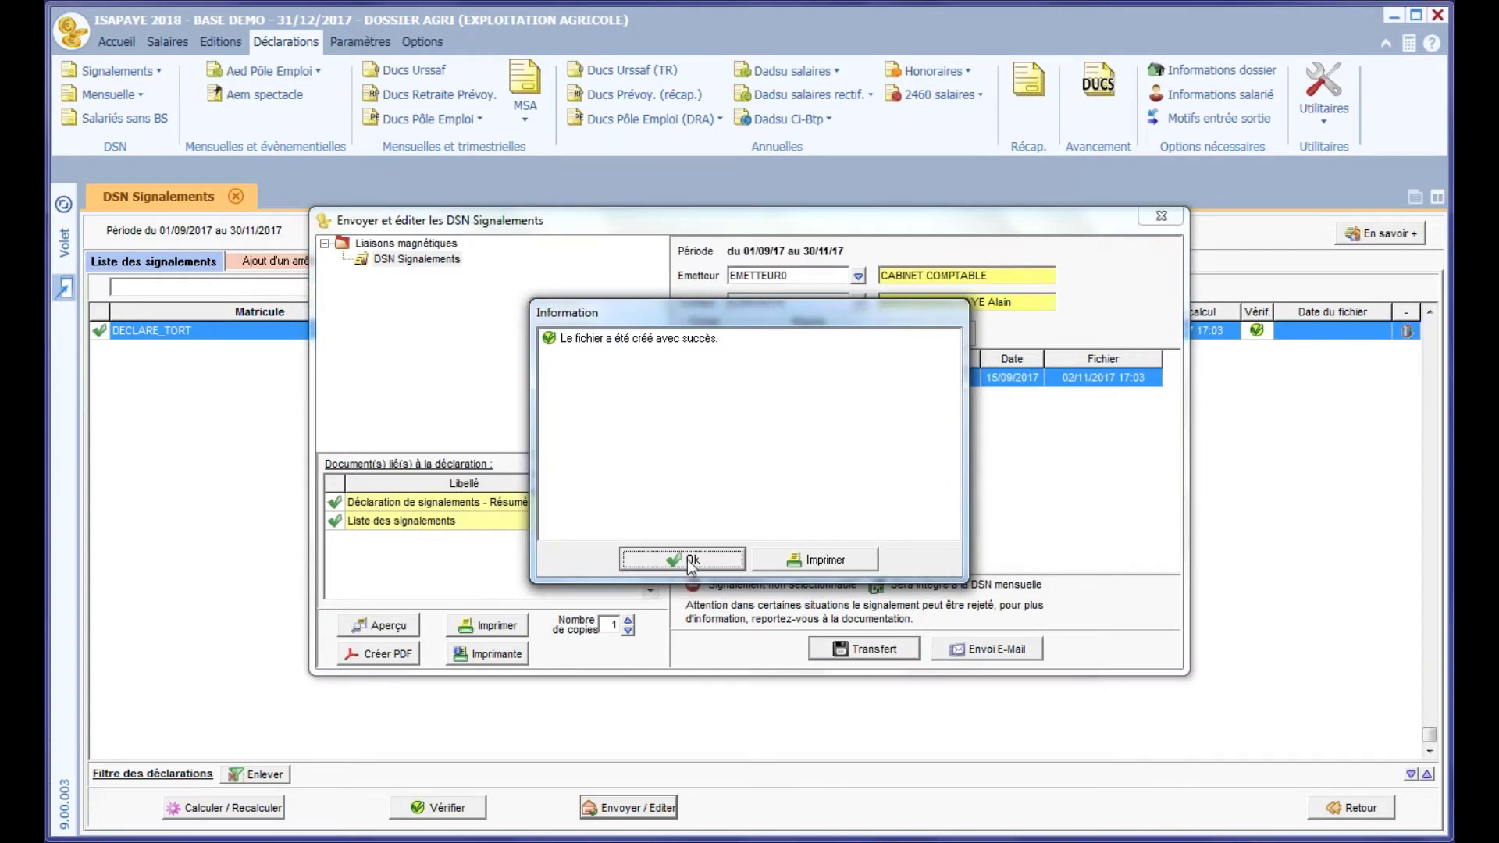
{"action": "left_click", "coordinate": [691, 561]}
{"action": "left_click", "coordinate": [1178, 216]}
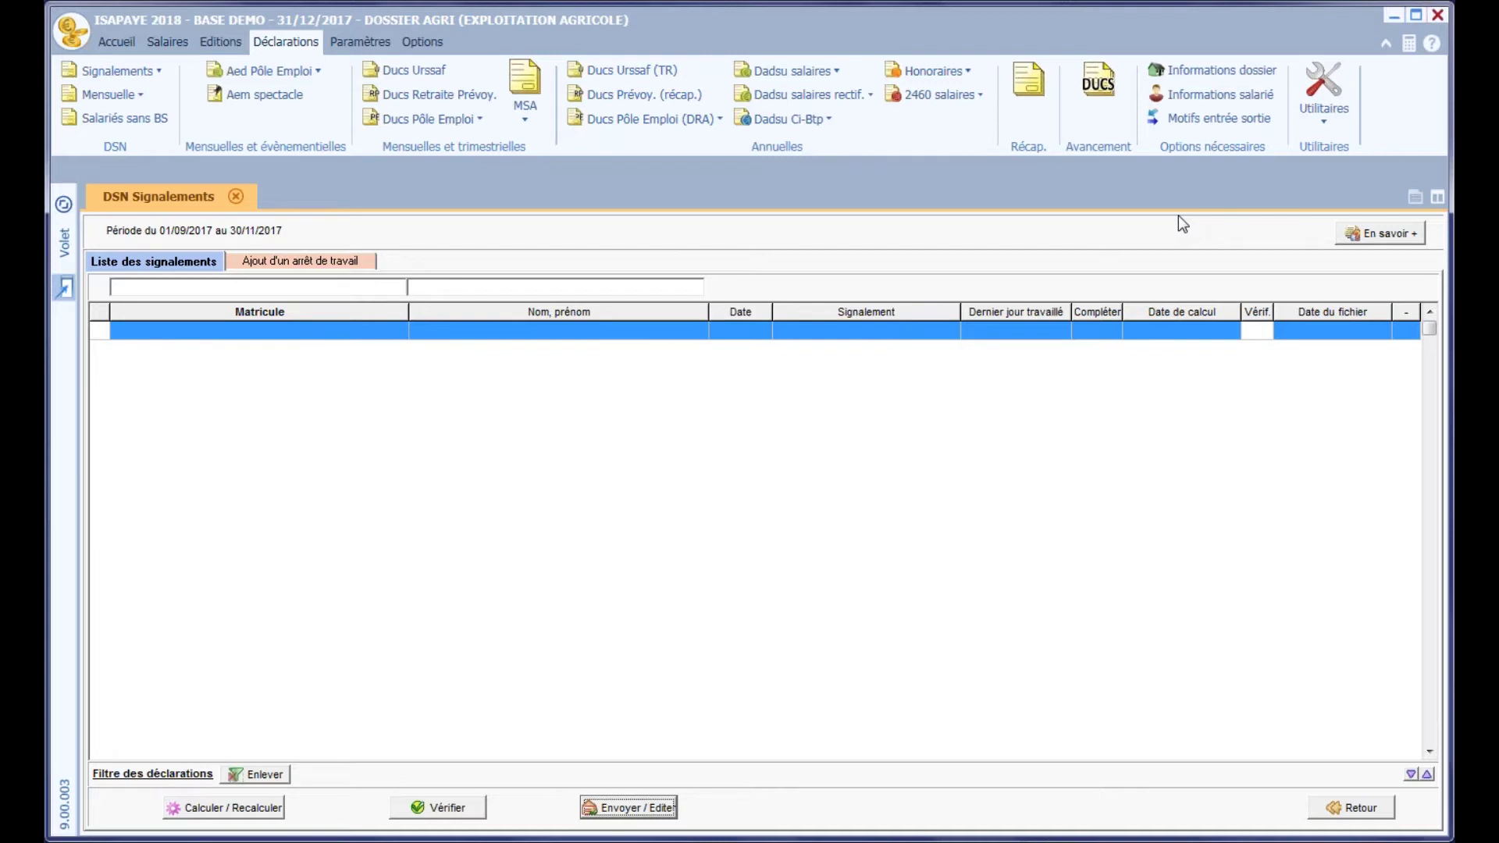
{"action": "left_click", "coordinate": [236, 197]}
Close the 15/09/2017 pay period of employee DECLARE_TORT
{"action": "left_click", "coordinate": [172, 43]}
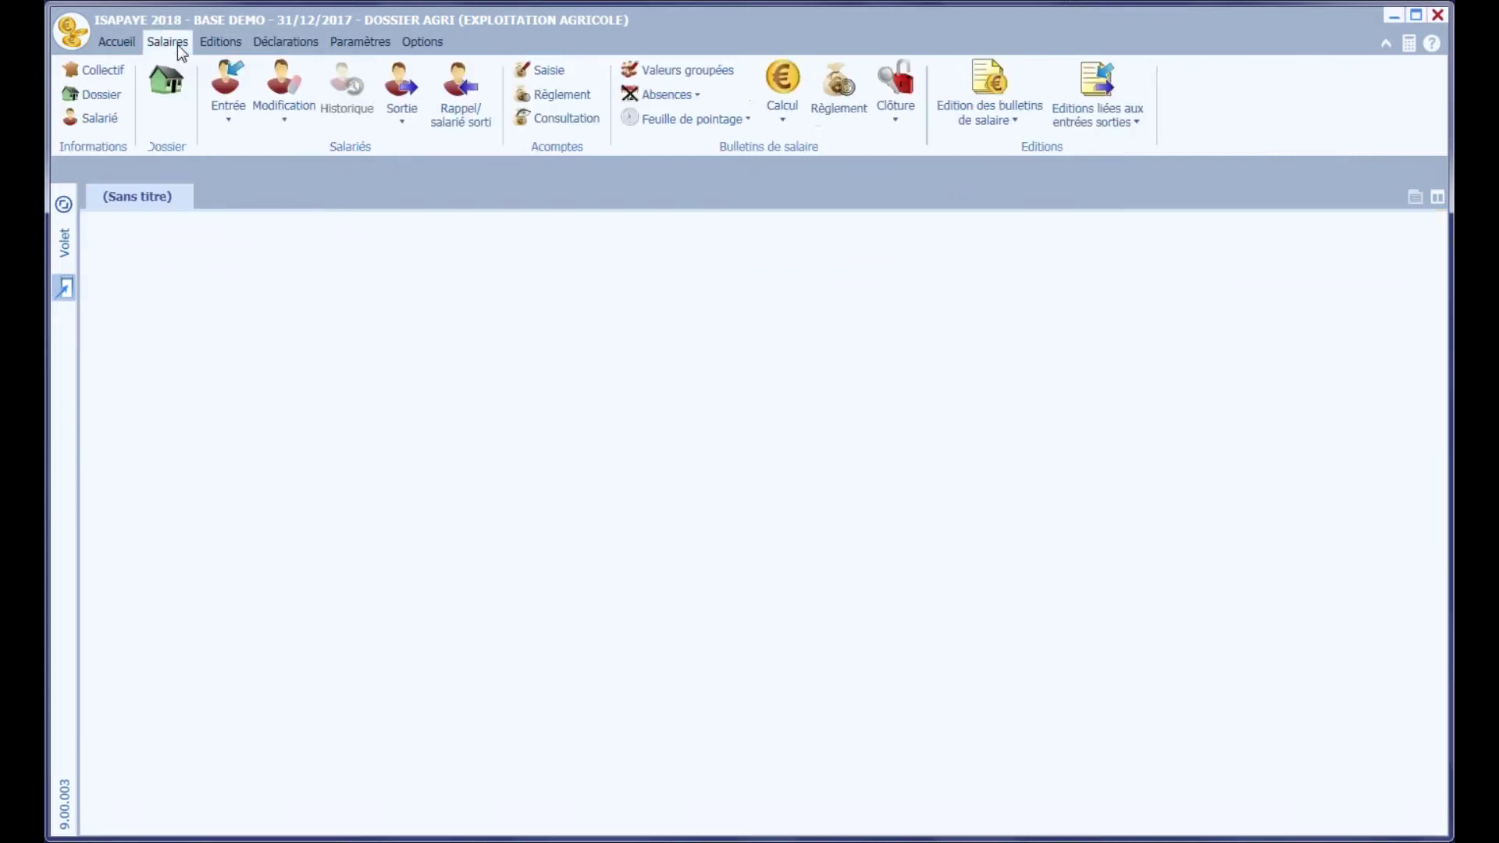
{"action": "left_click", "coordinate": [912, 90]}
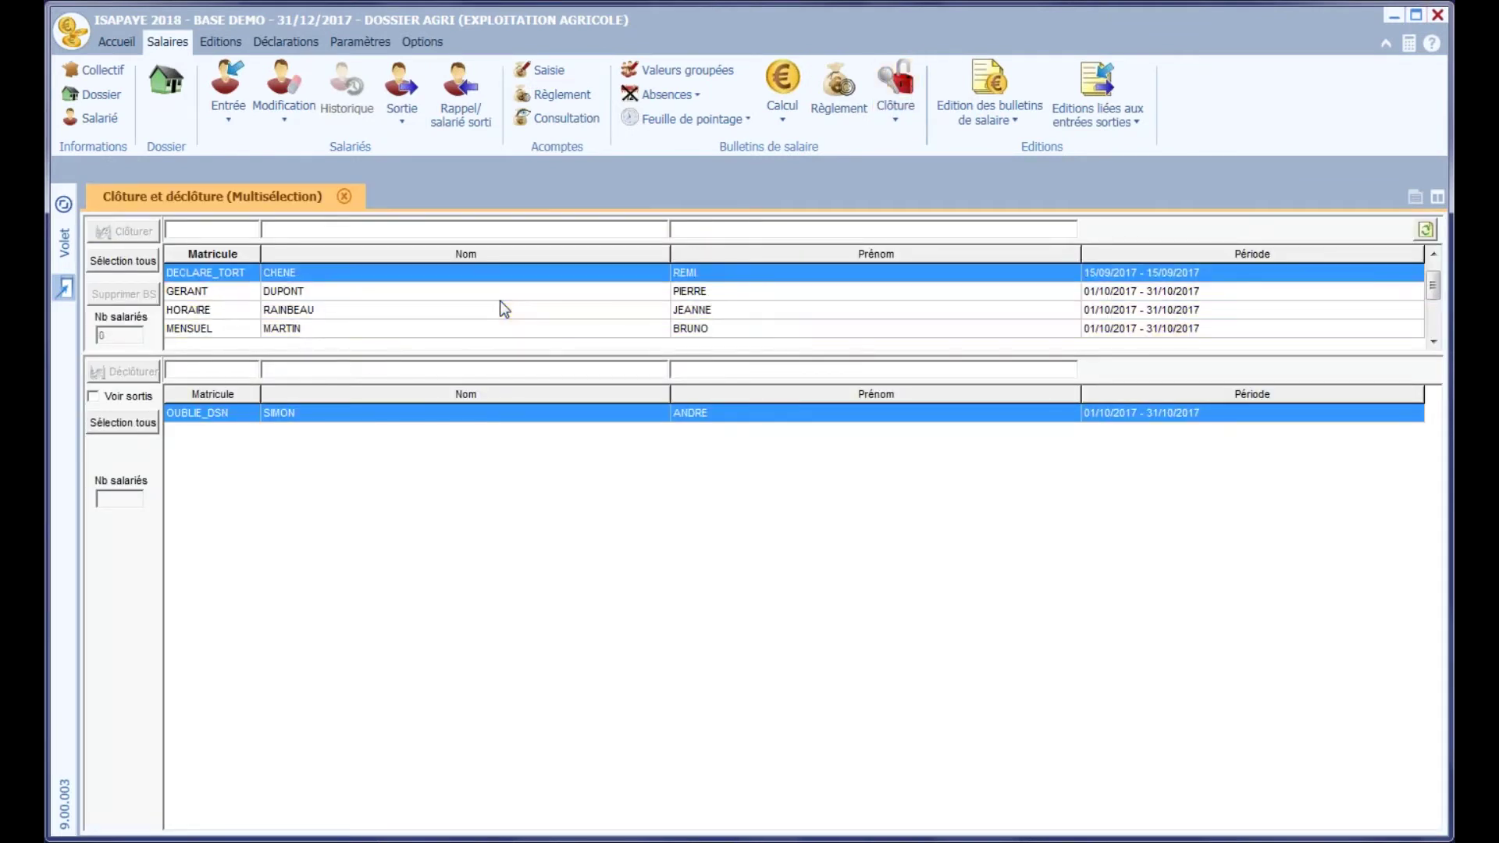
{"action": "left_click", "coordinate": [443, 295]}
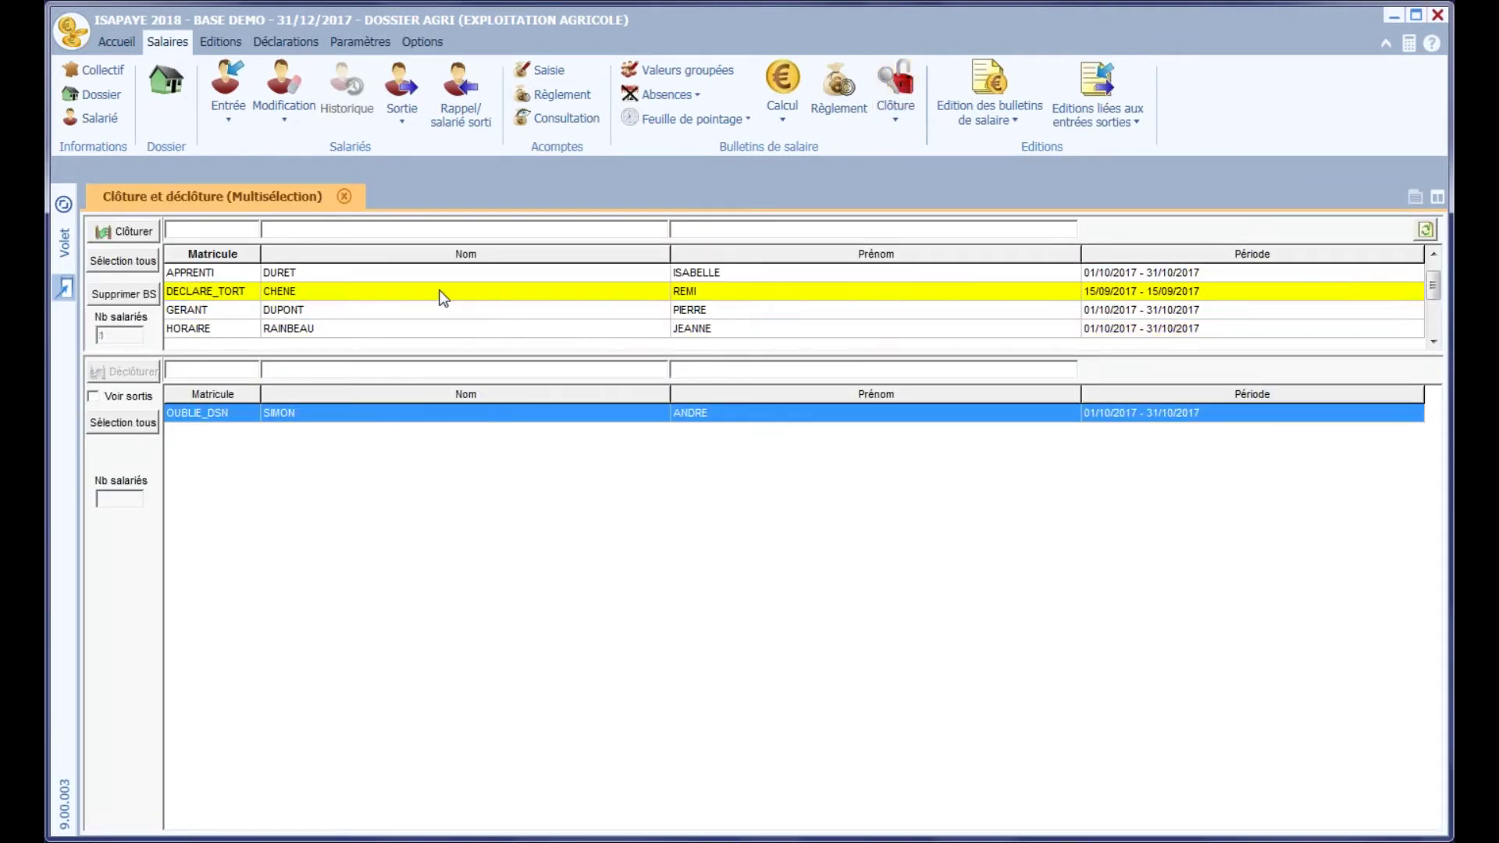
{"action": "left_click", "coordinate": [140, 238]}
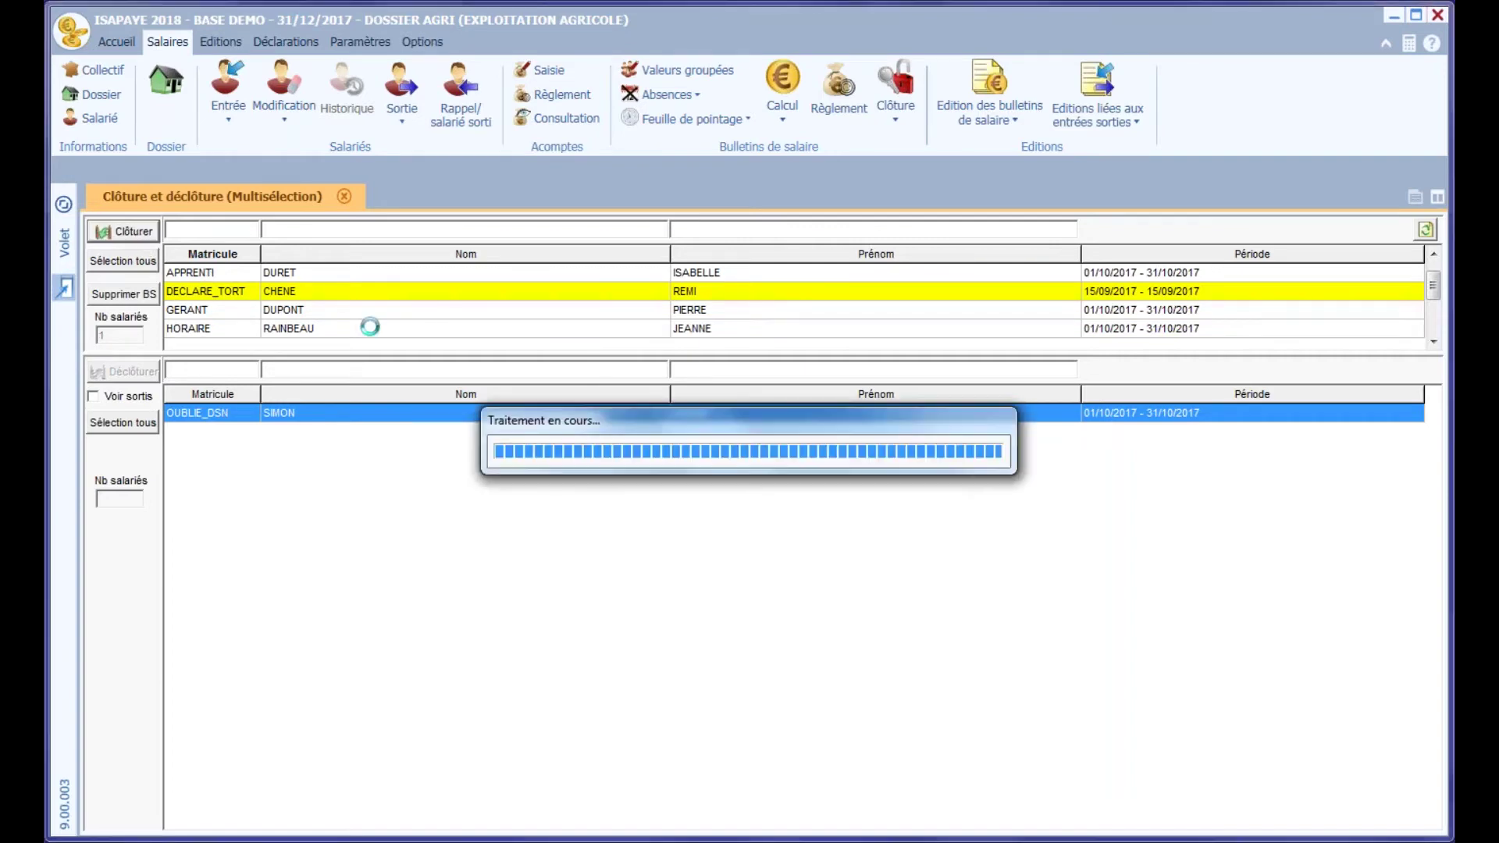
{"action": "left_click", "coordinate": [348, 200]}
Remove the employee list filter and set both the entry and exit dates of DECLARE_TORT to 01/10/2017
{"action": "left_click", "coordinate": [116, 124]}
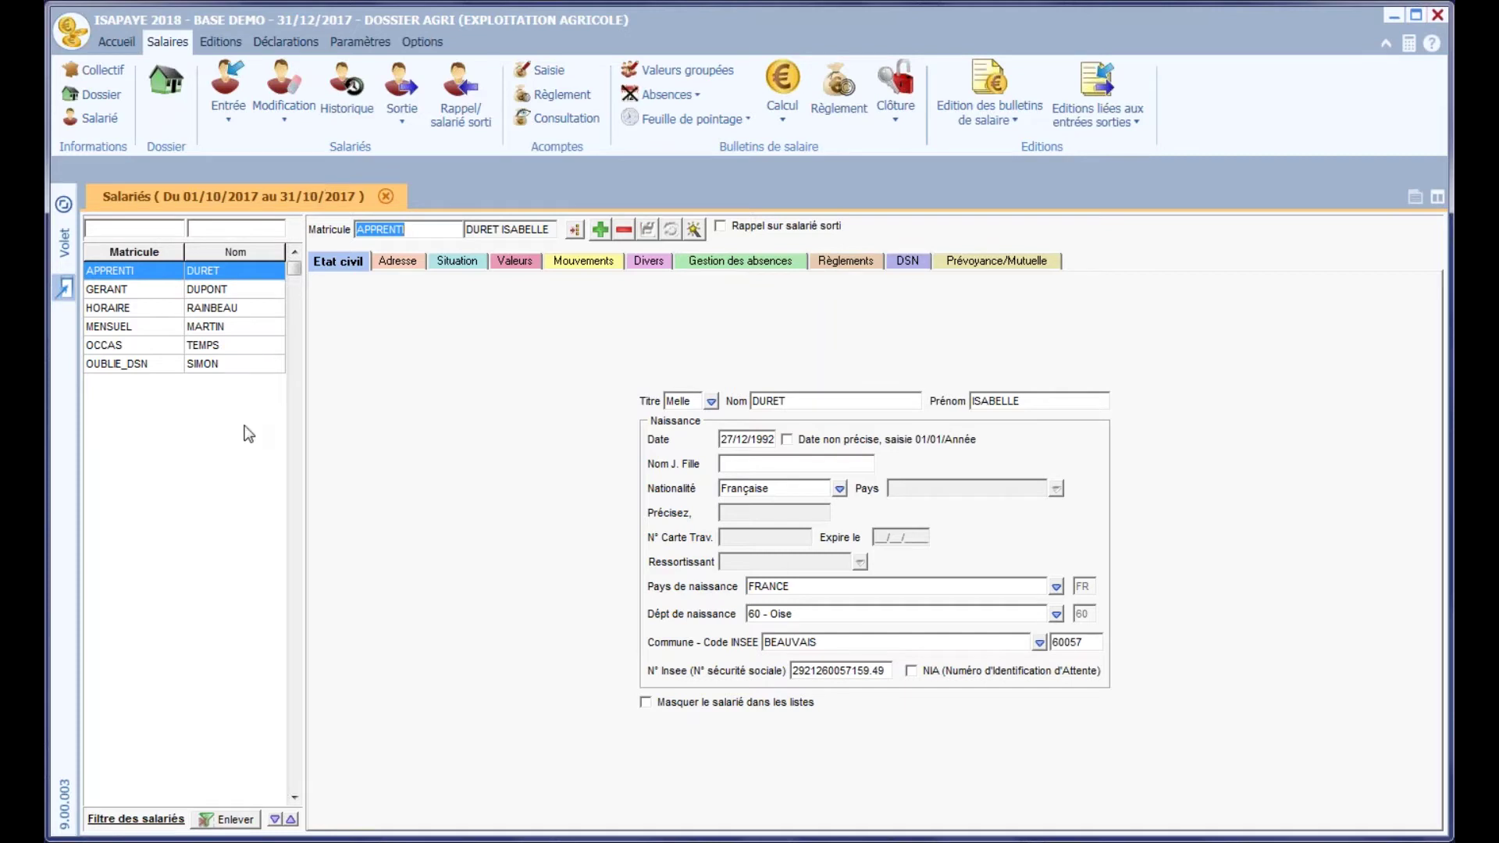
{"action": "left_click", "coordinate": [248, 821]}
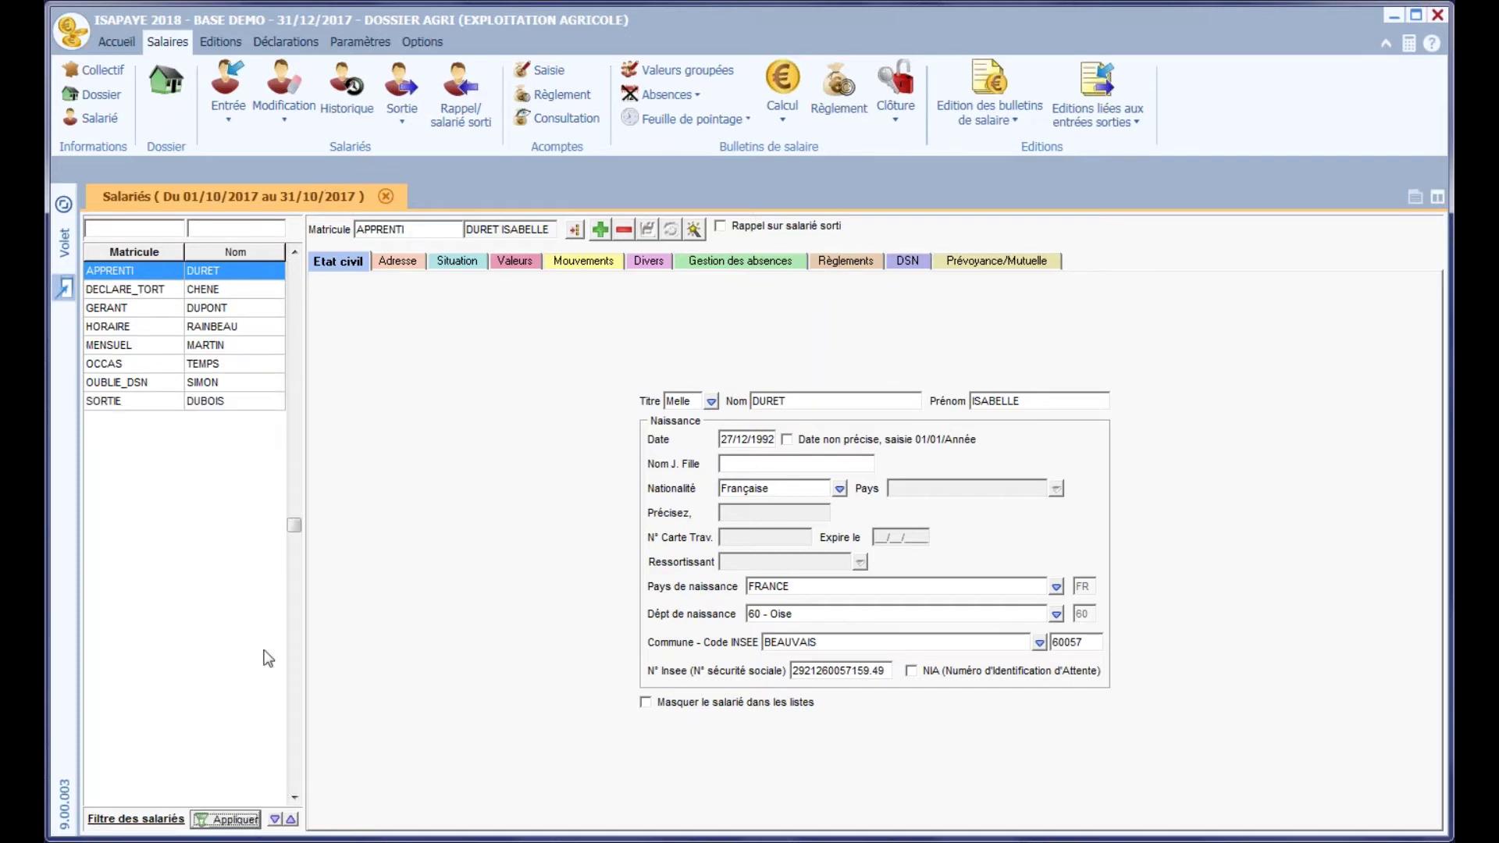
{"action": "left_click", "coordinate": [232, 289]}
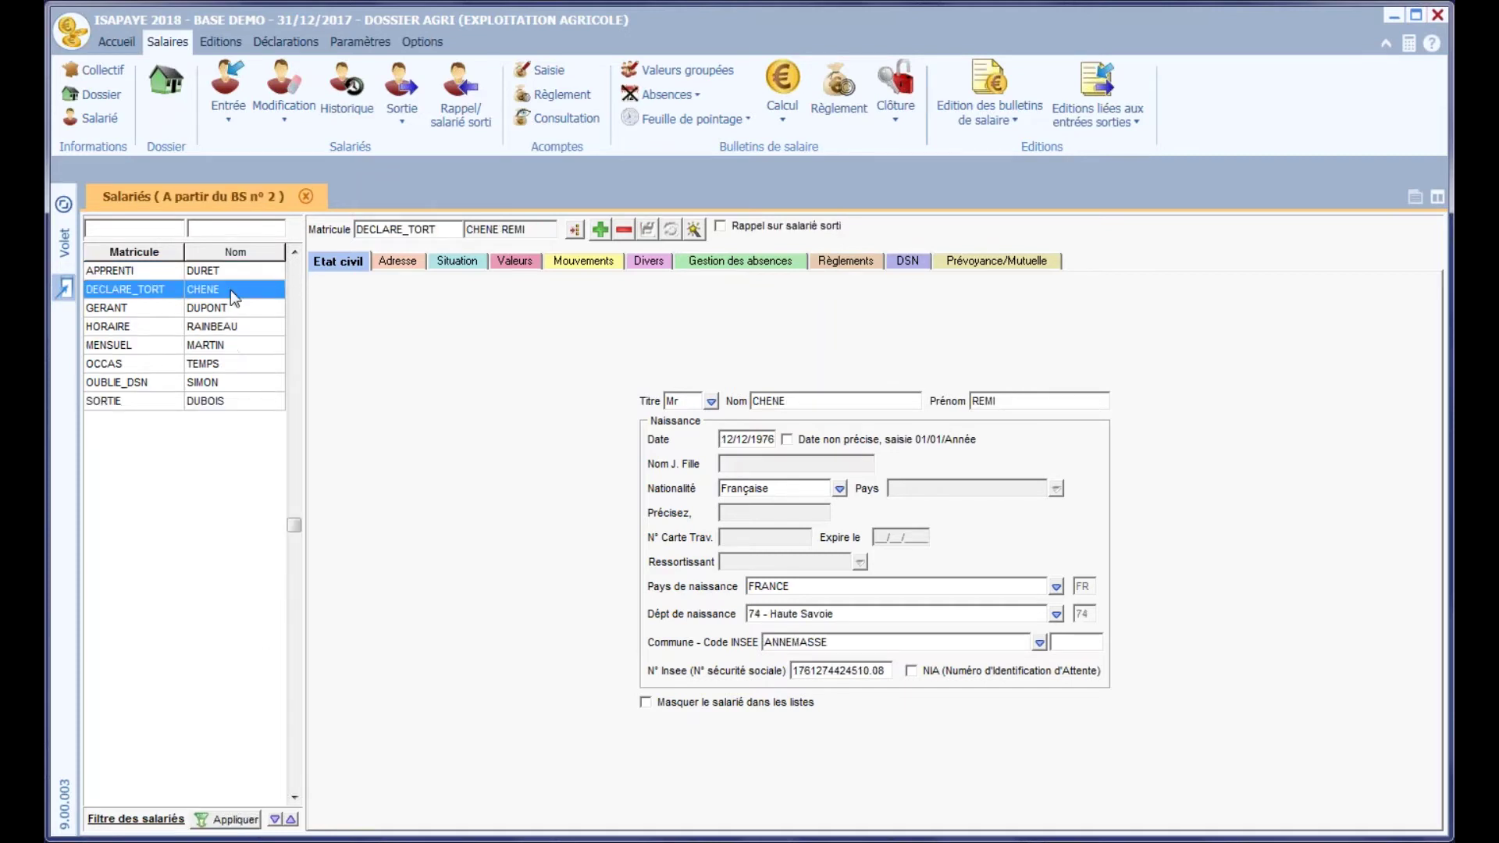
{"action": "left_click", "coordinate": [453, 265]}
{"action": "left_click", "coordinate": [735, 386]}
{"action": "type", "text": "01/10/2017"}
{"action": "key", "text": "Tab"}
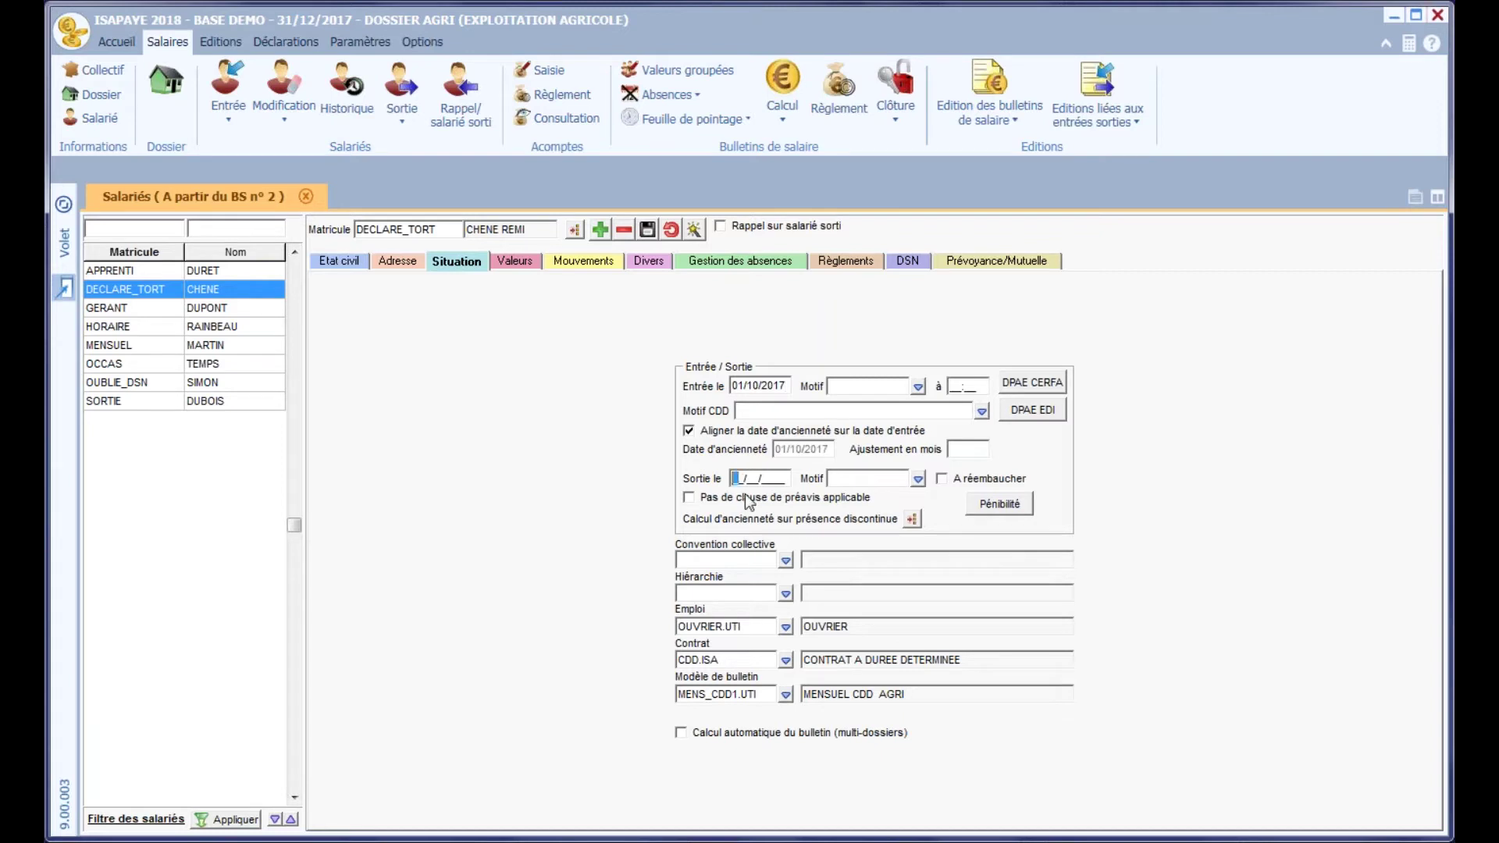
{"action": "type", "text": "01/10/2017"}
Set the employee's entry and exit reasons both to RAPPEL_SAL (RAPPEL DE SALAIRE)
{"action": "mouse_move", "coordinate": [751, 502]}
{"action": "left_click", "coordinate": [918, 386]}
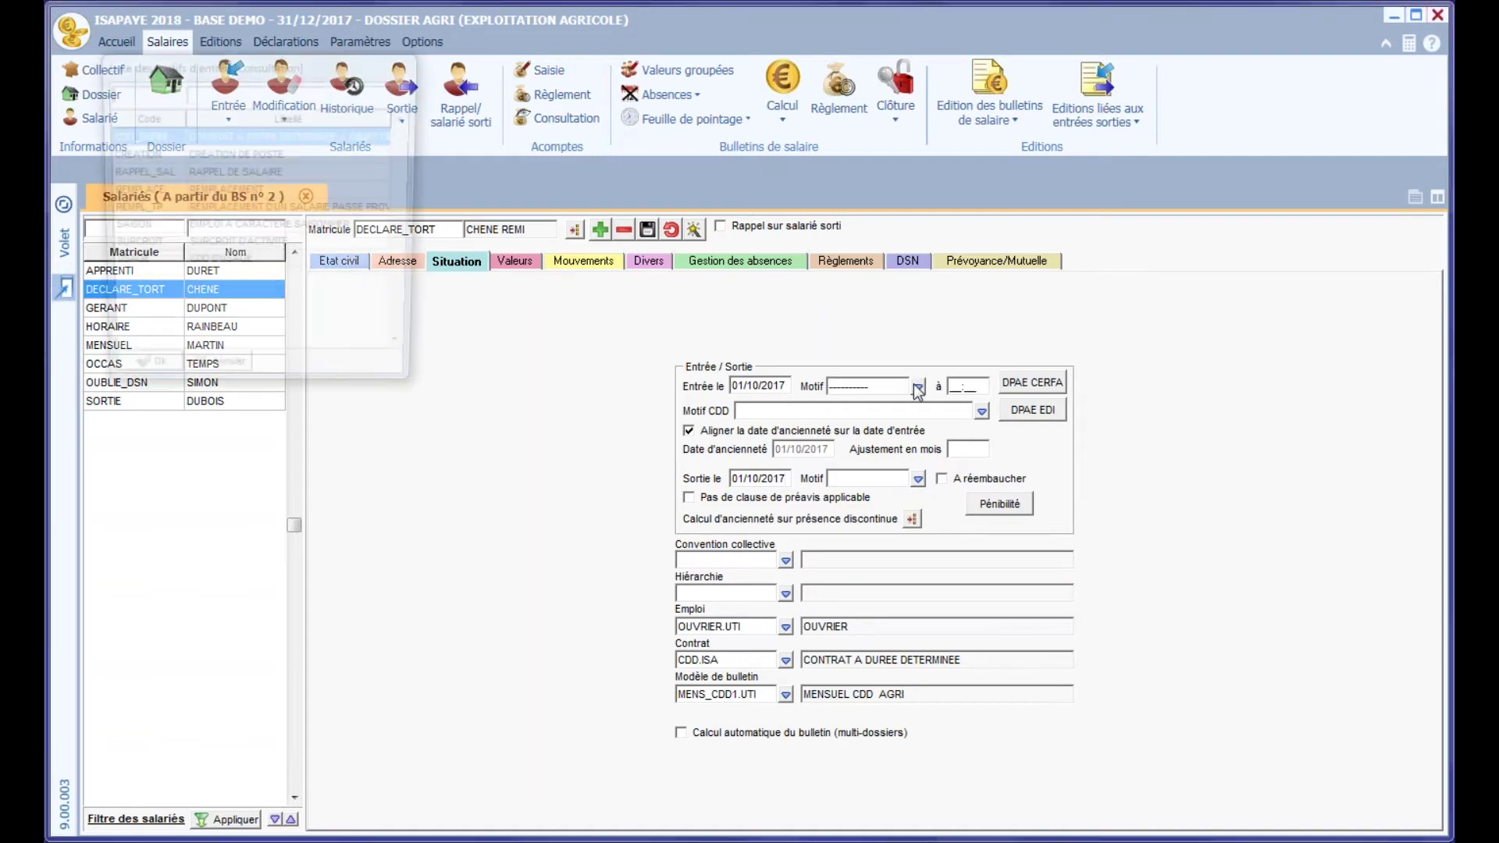
{"action": "left_click", "coordinate": [252, 178]}
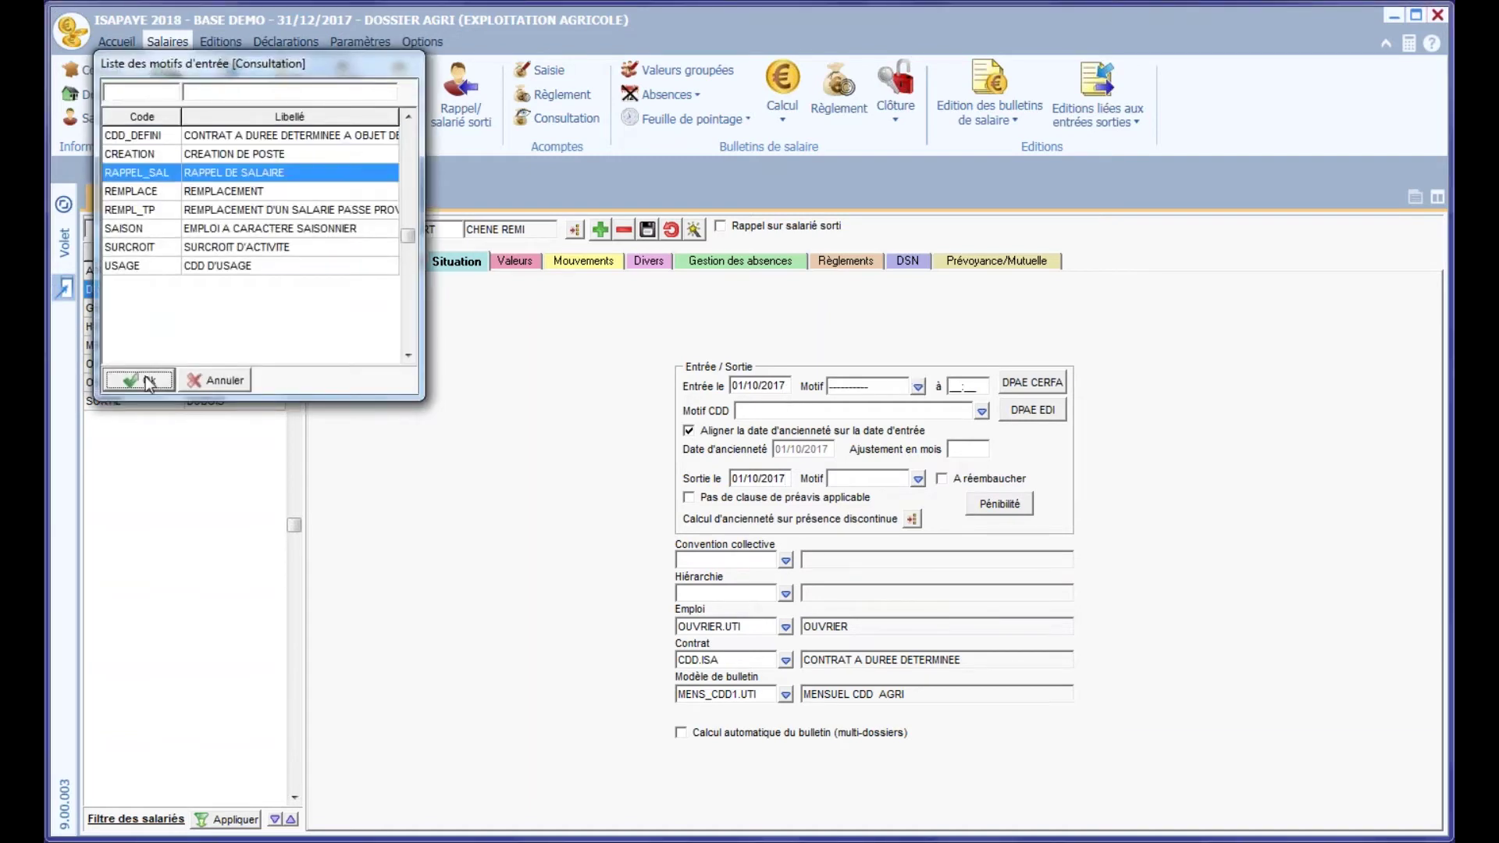
{"action": "left_click", "coordinate": [142, 380]}
{"action": "left_click", "coordinate": [918, 478]}
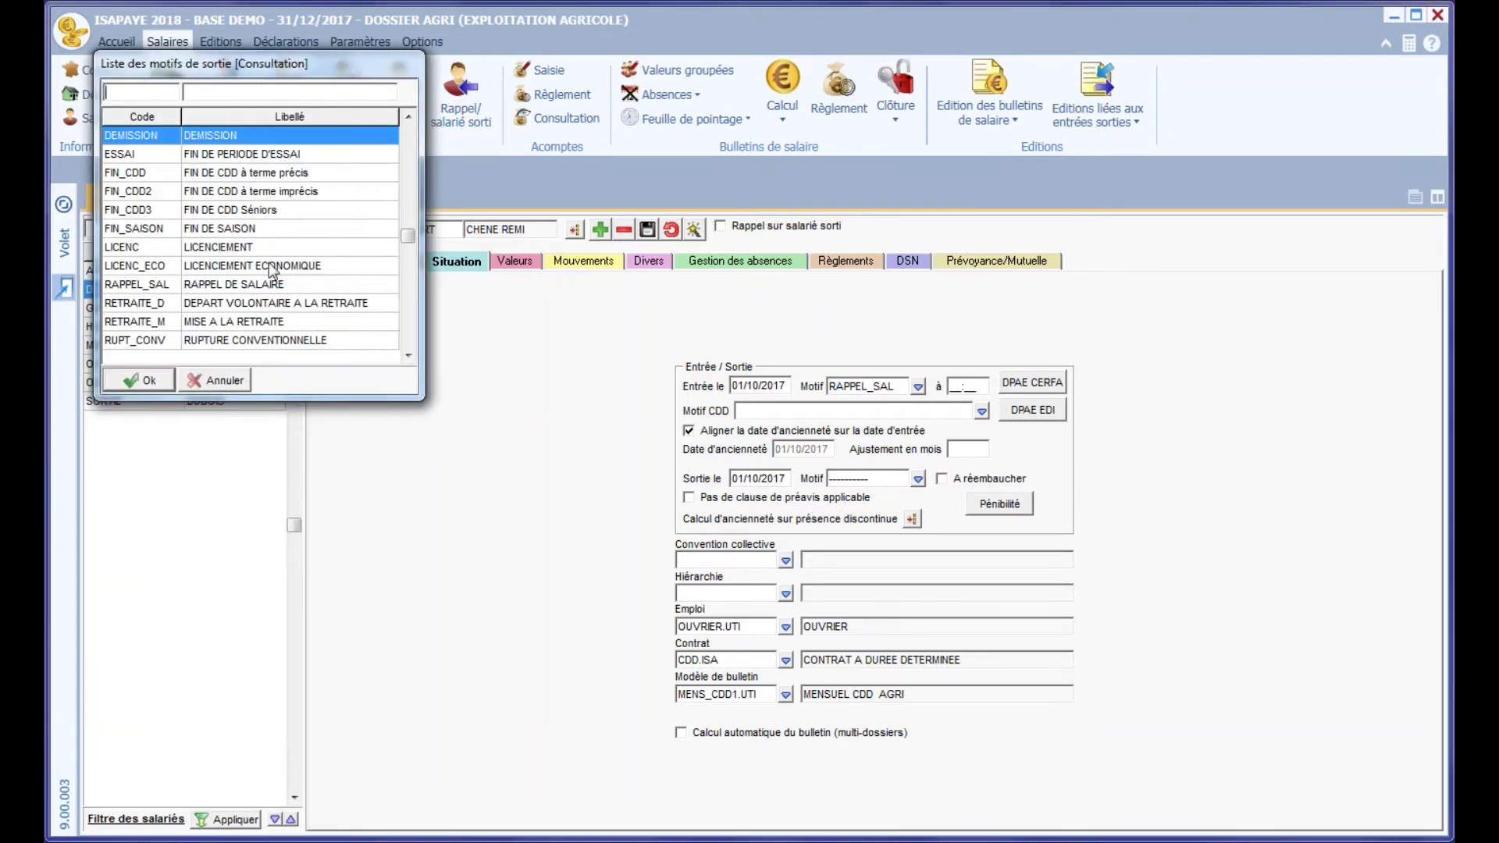
{"action": "left_click", "coordinate": [270, 285]}
{"action": "left_click", "coordinate": [143, 380]}
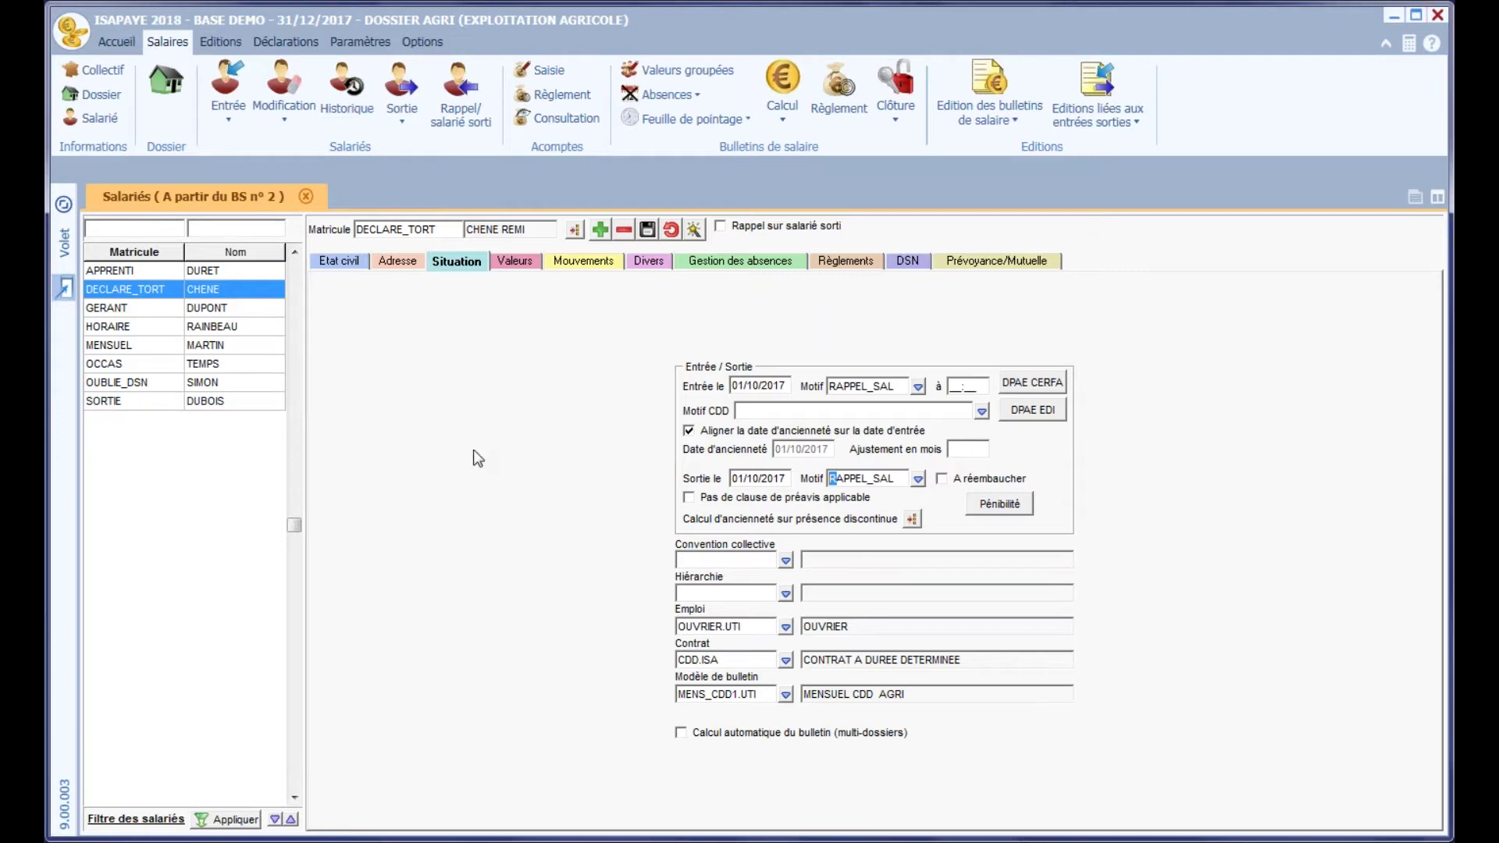
Enable "Rappel sur salarié sorti" on the employee record and save it without applying the proposed DSN value updates
{"action": "left_click", "coordinate": [724, 228]}
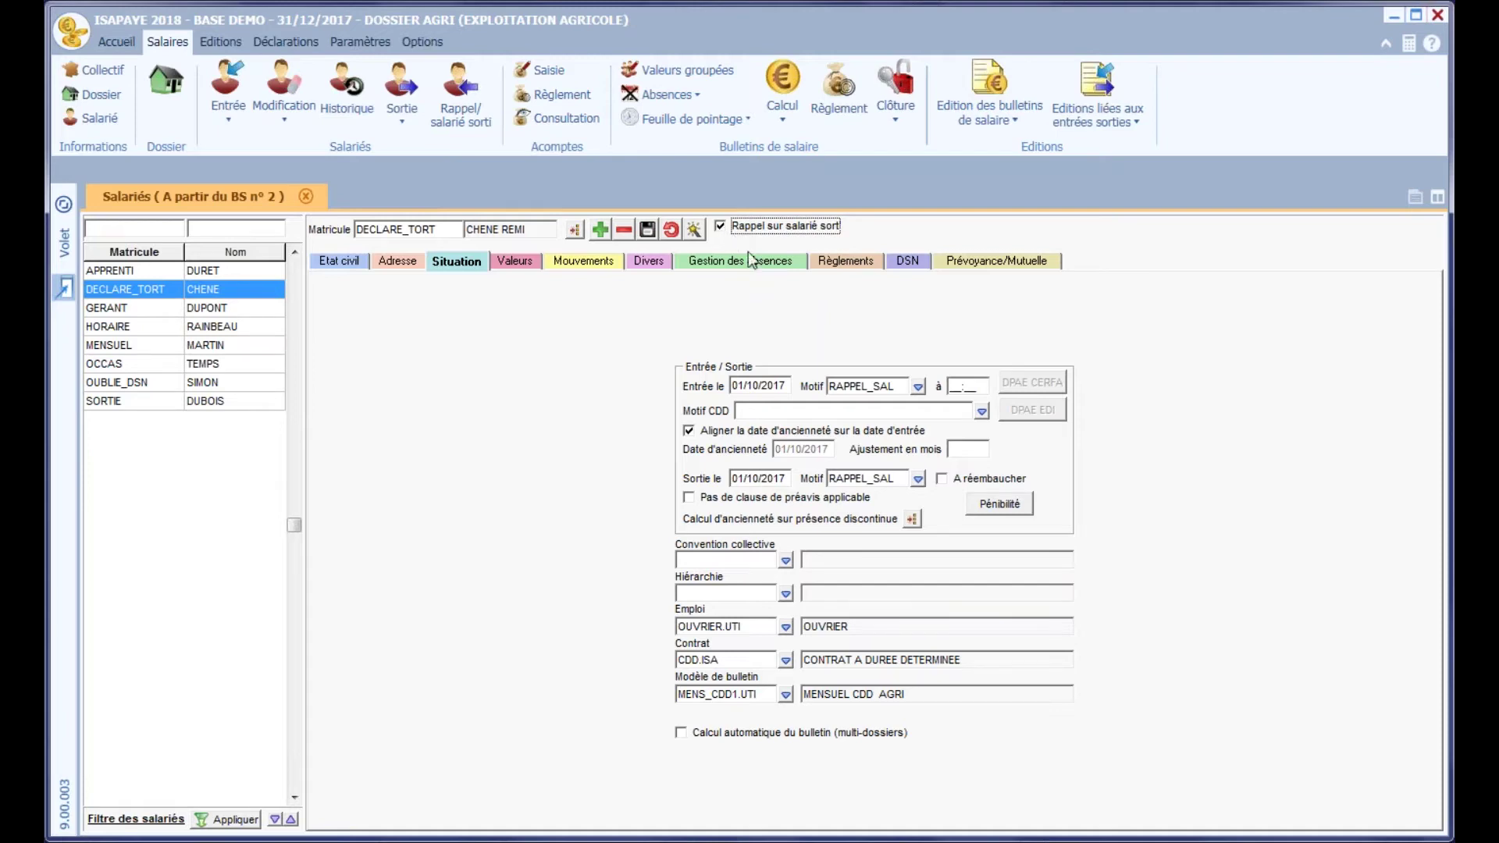
{"action": "left_click", "coordinate": [647, 229]}
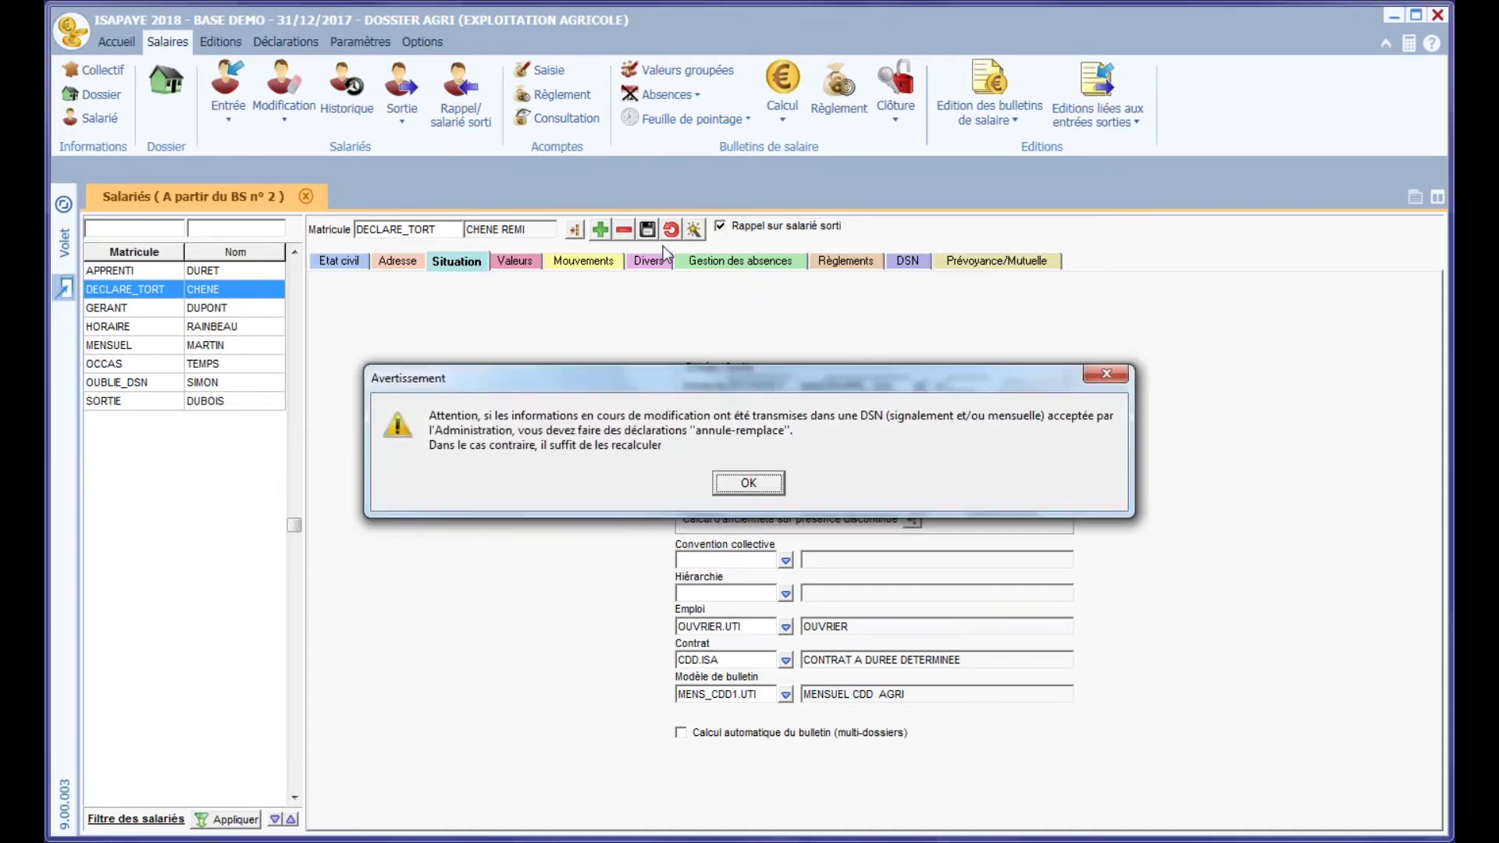
{"action": "left_click", "coordinate": [745, 484]}
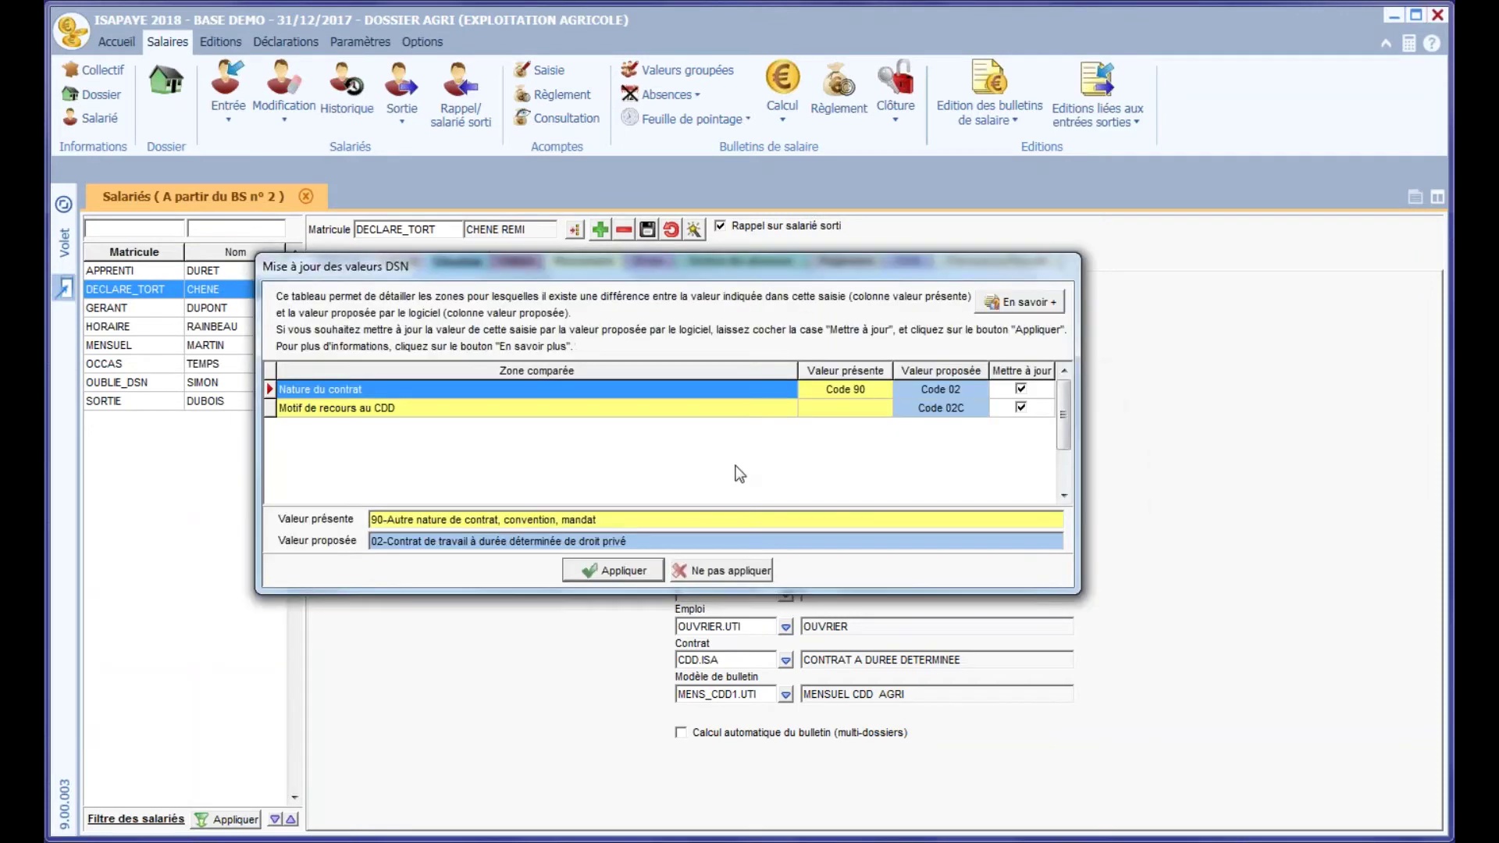
{"action": "left_click", "coordinate": [1021, 408]}
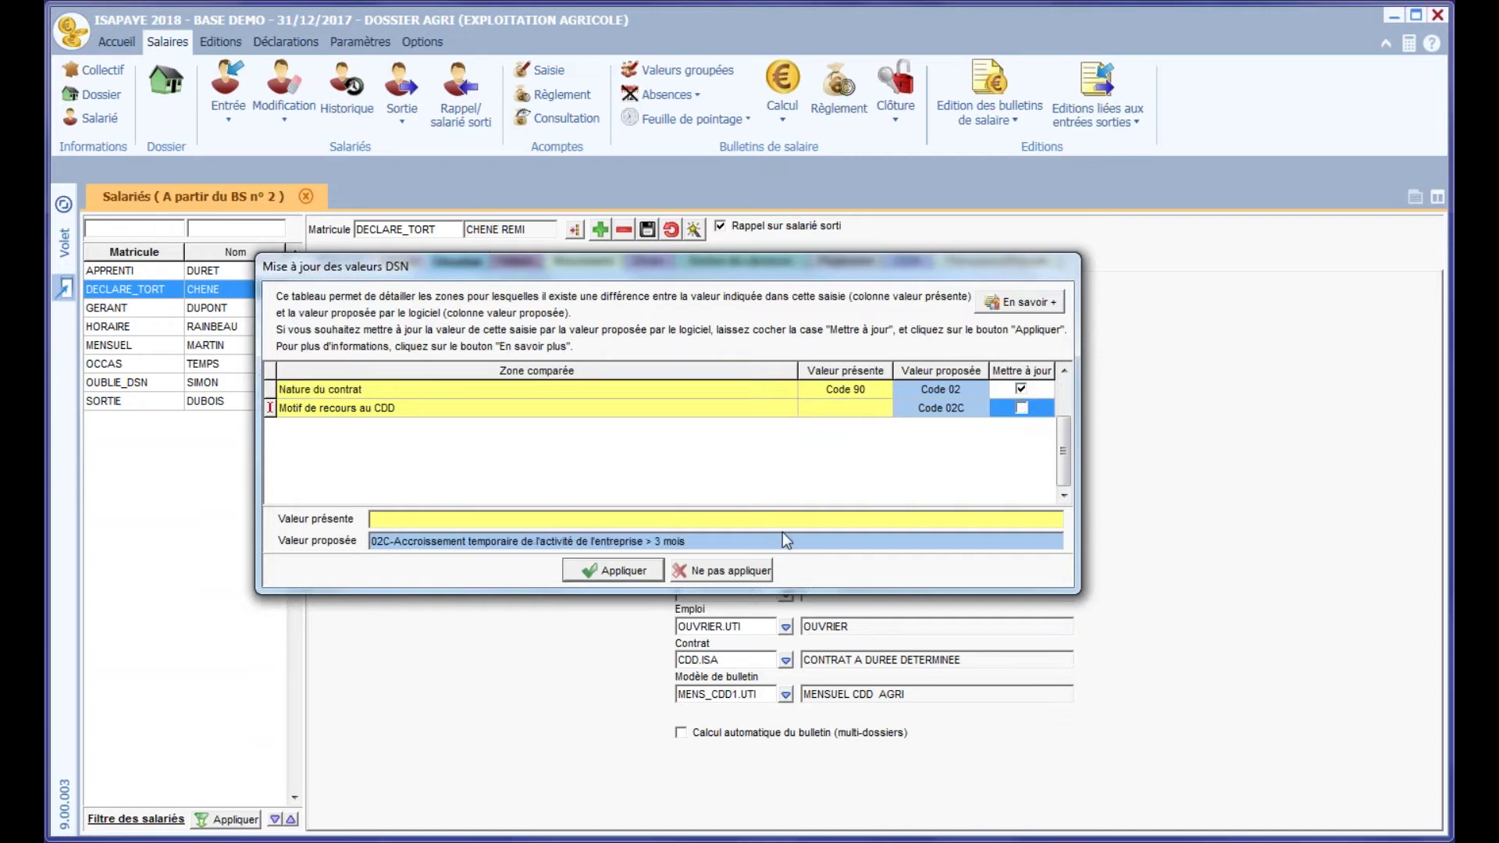
{"action": "left_click", "coordinate": [745, 576]}
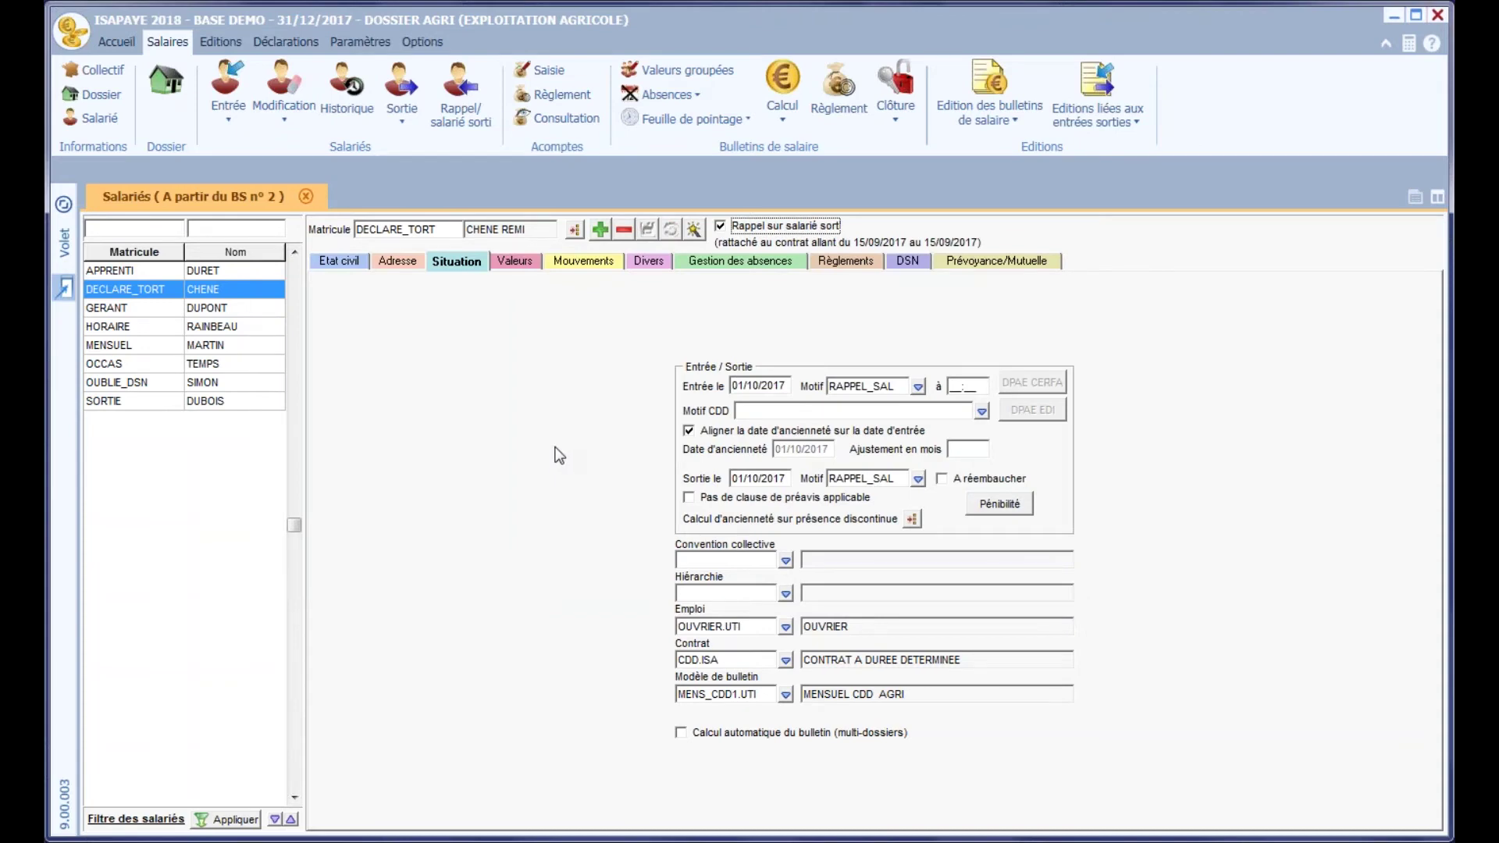
{"action": "left_click", "coordinate": [306, 196]}
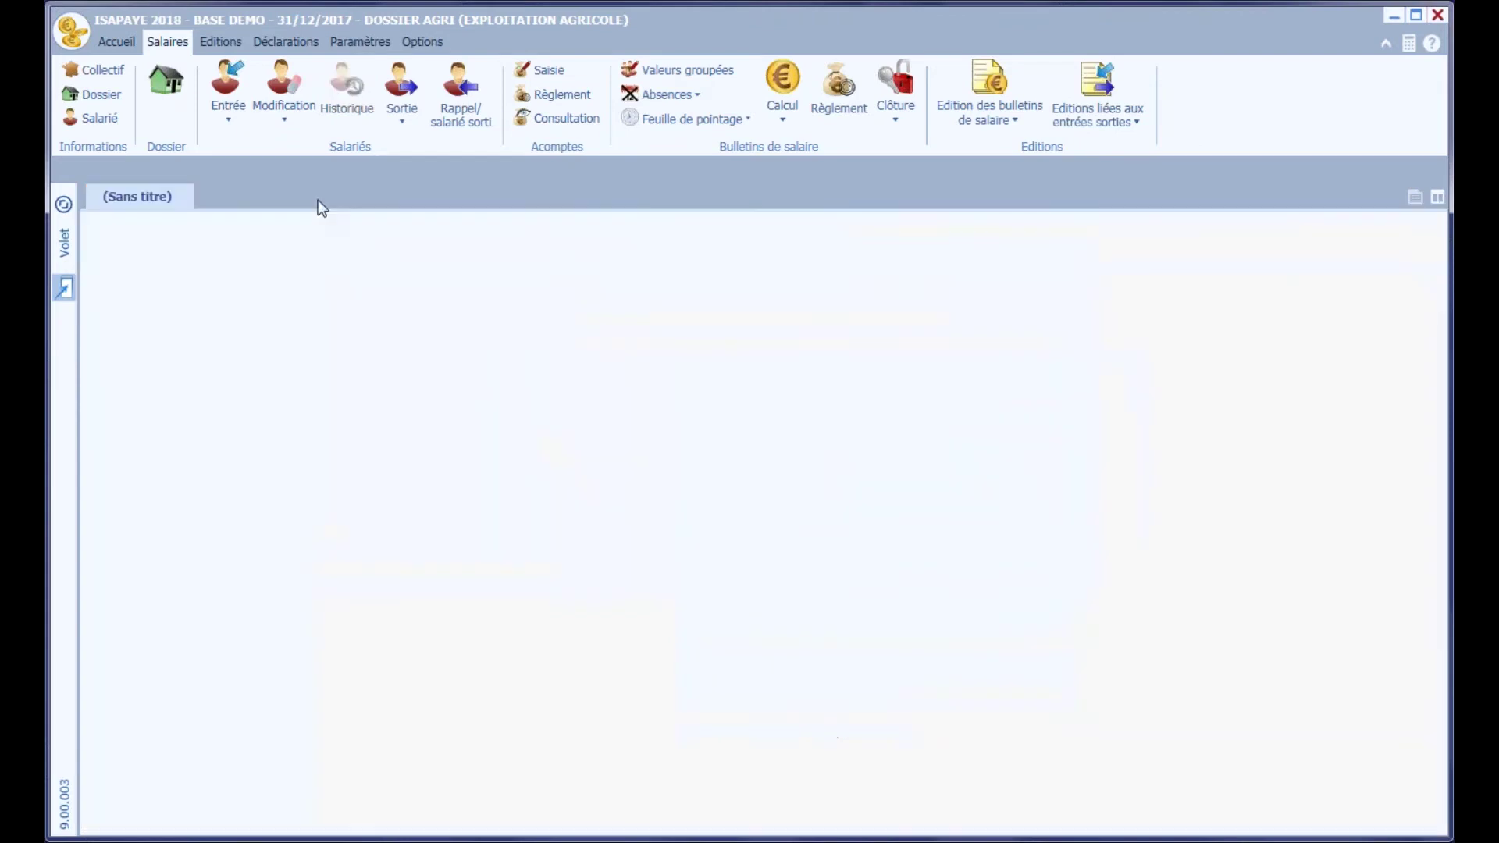
Start the October salary slip of DECLARE_TORT and set REMUNERATION A L'HEURE EXCEPTIONNELLE to -150 in the monthly hours values
{"action": "left_click", "coordinate": [785, 86]}
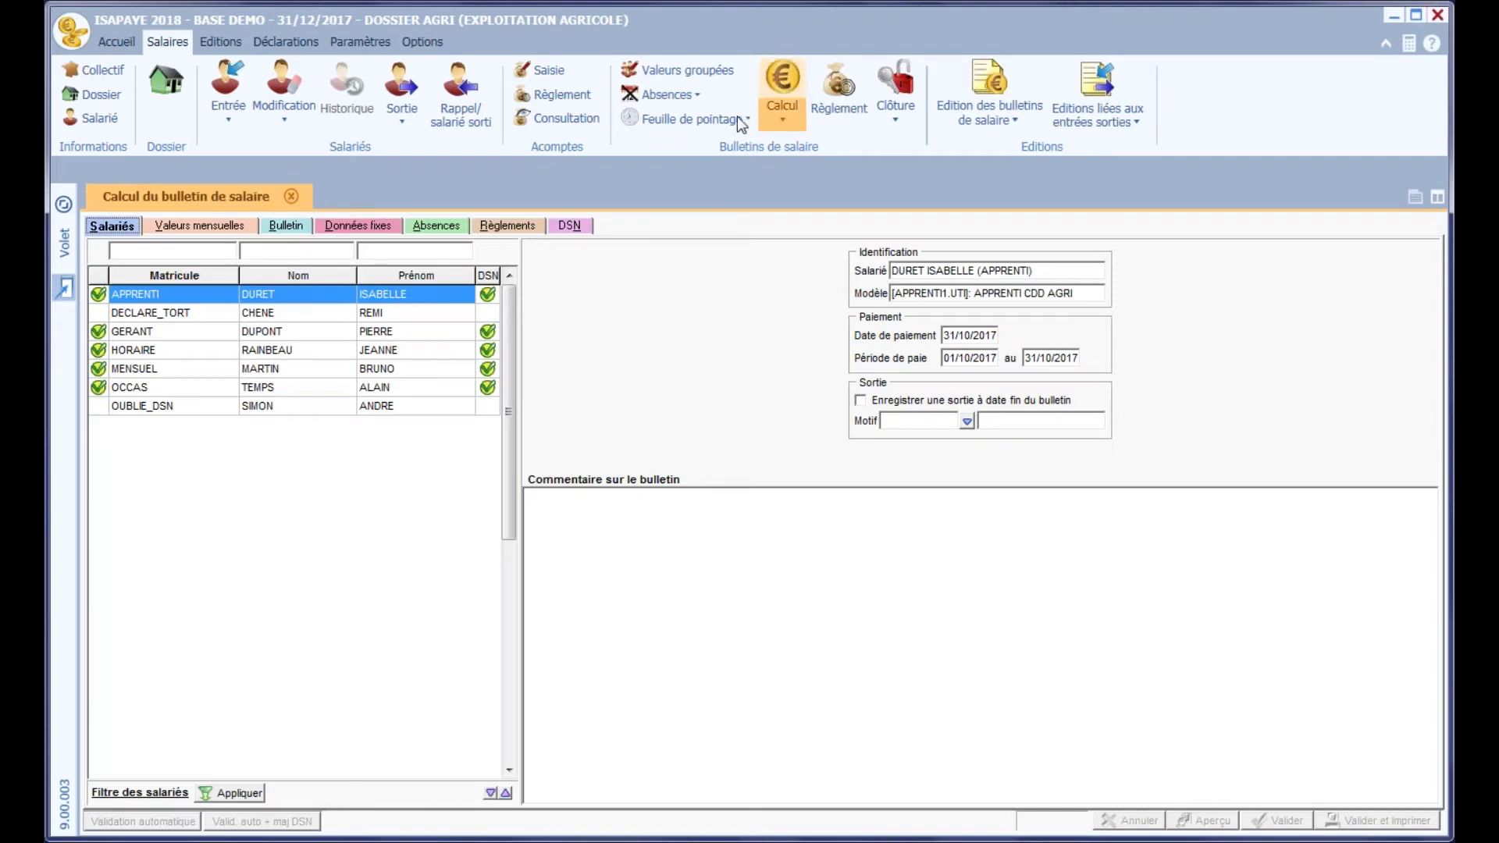
{"action": "left_click", "coordinate": [377, 314]}
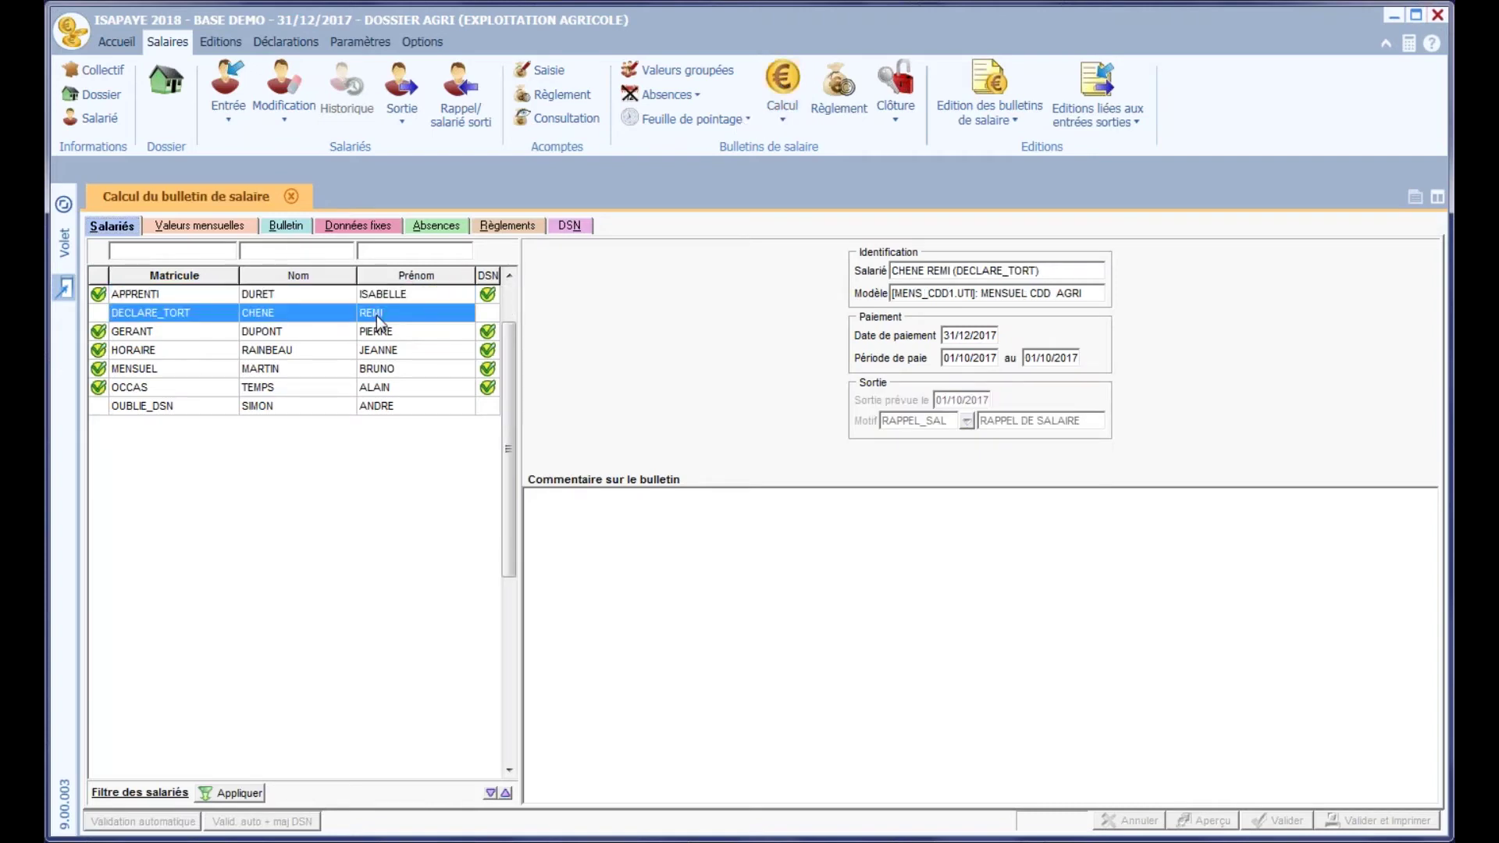
{"action": "left_click", "coordinate": [286, 227]}
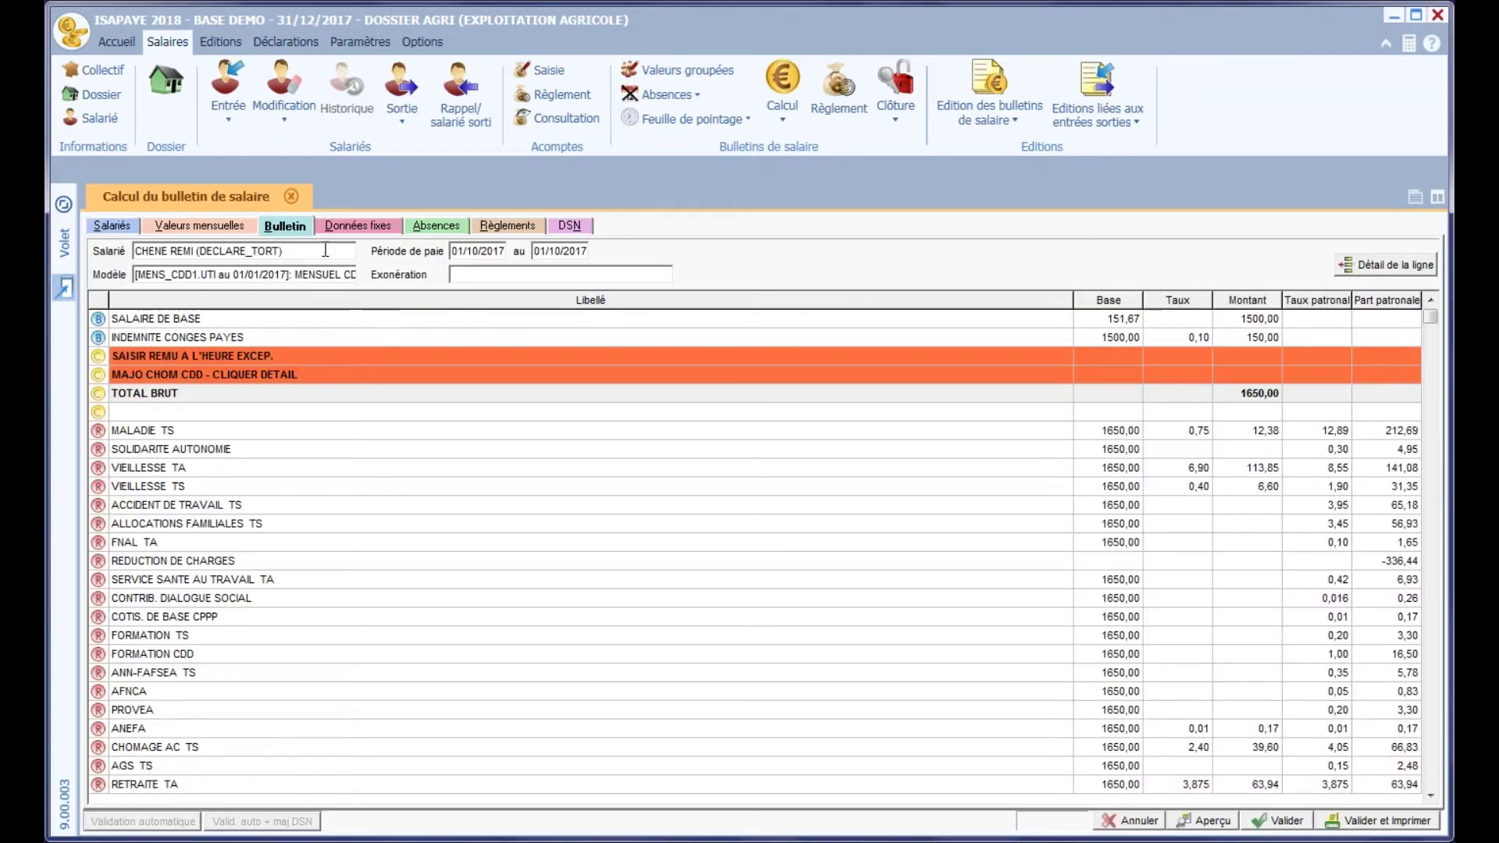
{"action": "left_click", "coordinate": [244, 228]}
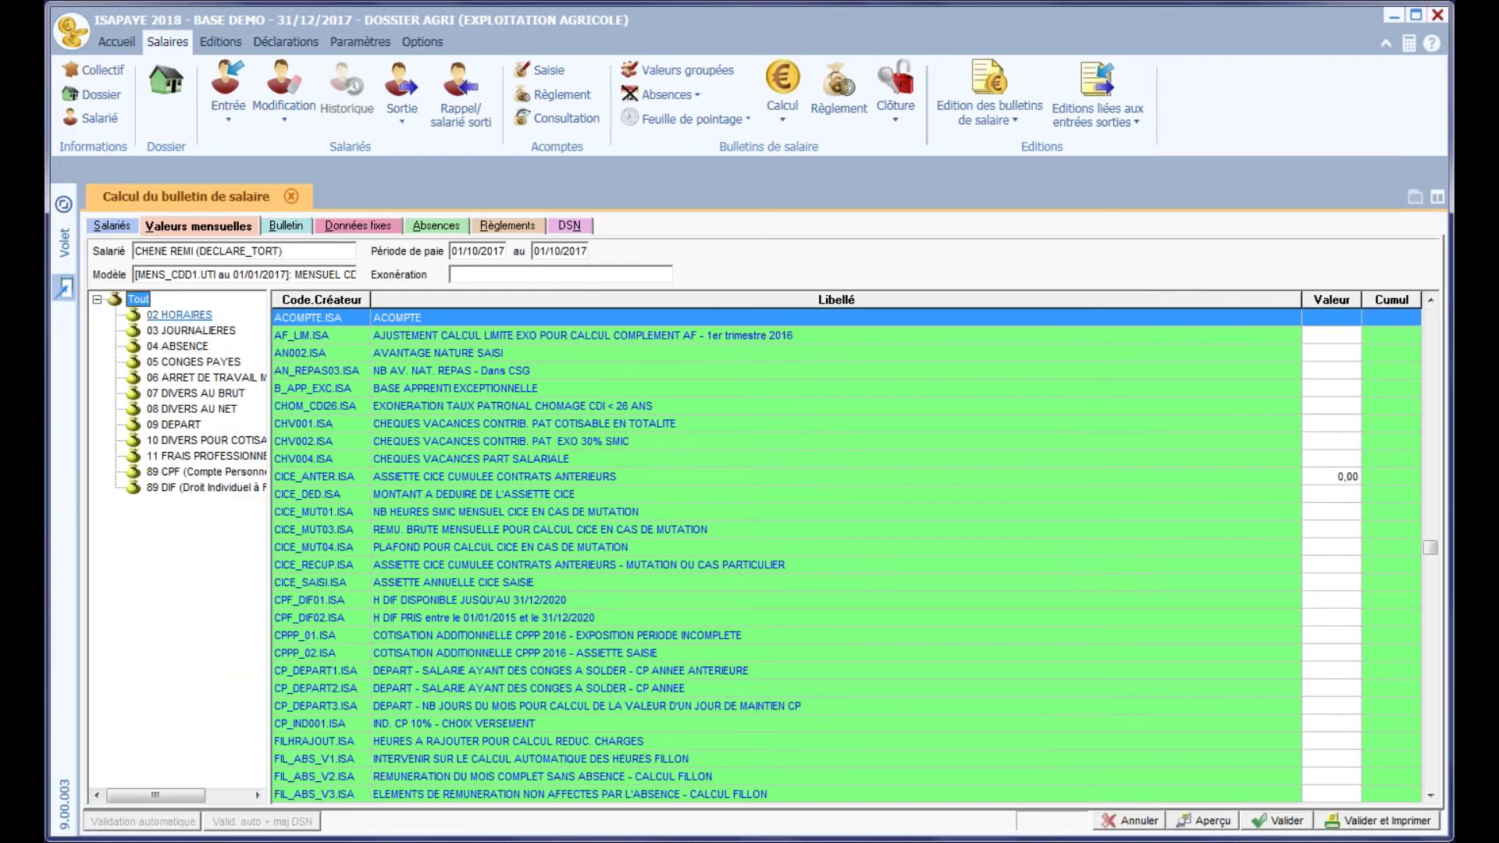
{"action": "left_click", "coordinate": [212, 315]}
{"action": "left_click", "coordinate": [1327, 317]}
{"action": "type", "text": "-150"}
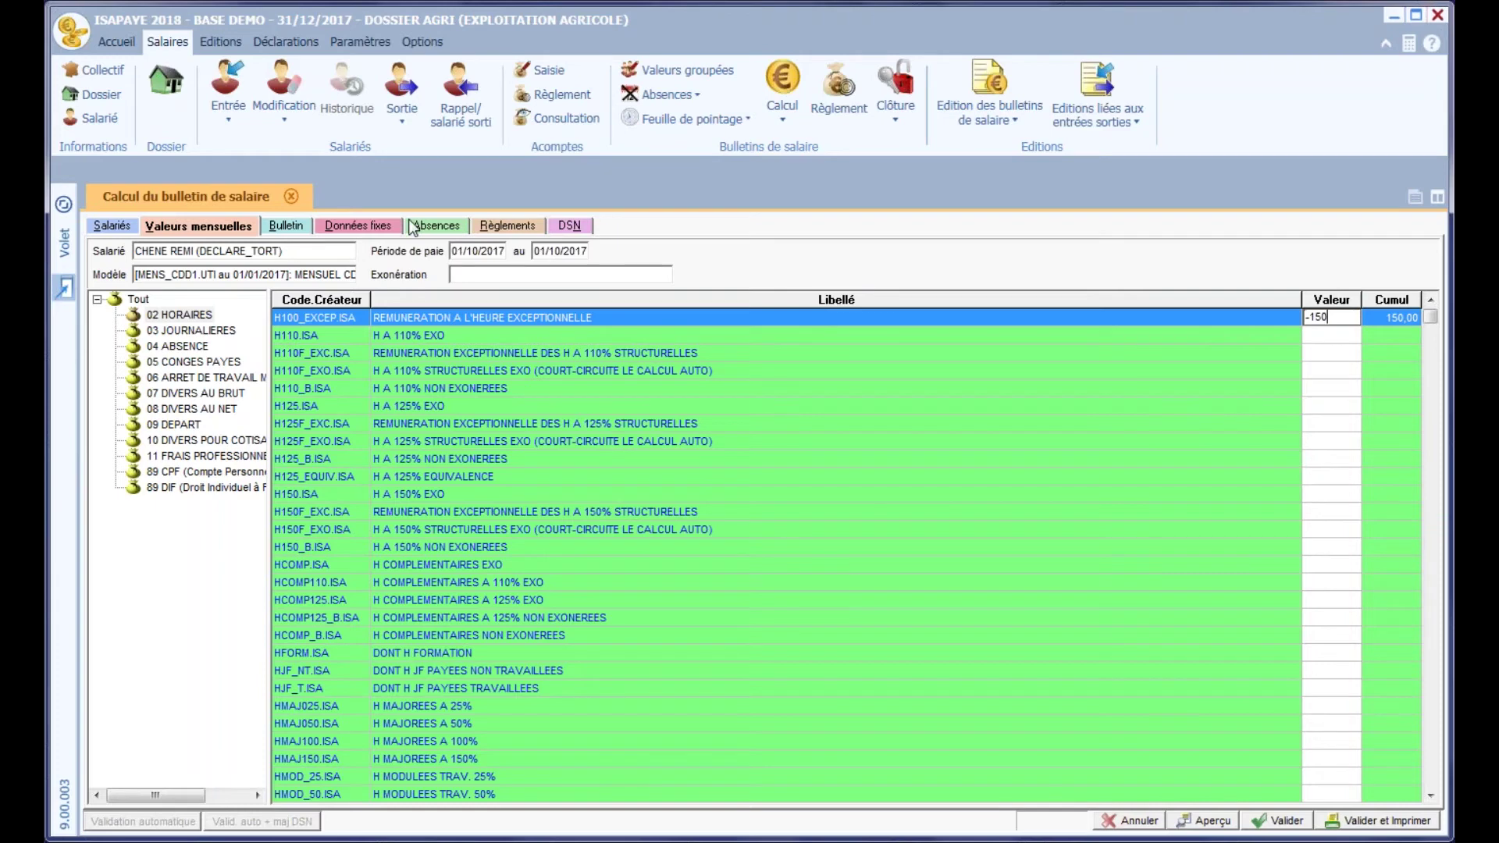
Review the recalculated slip lines from the hours at 100% down to the net pay
{"action": "left_click", "coordinate": [288, 226]}
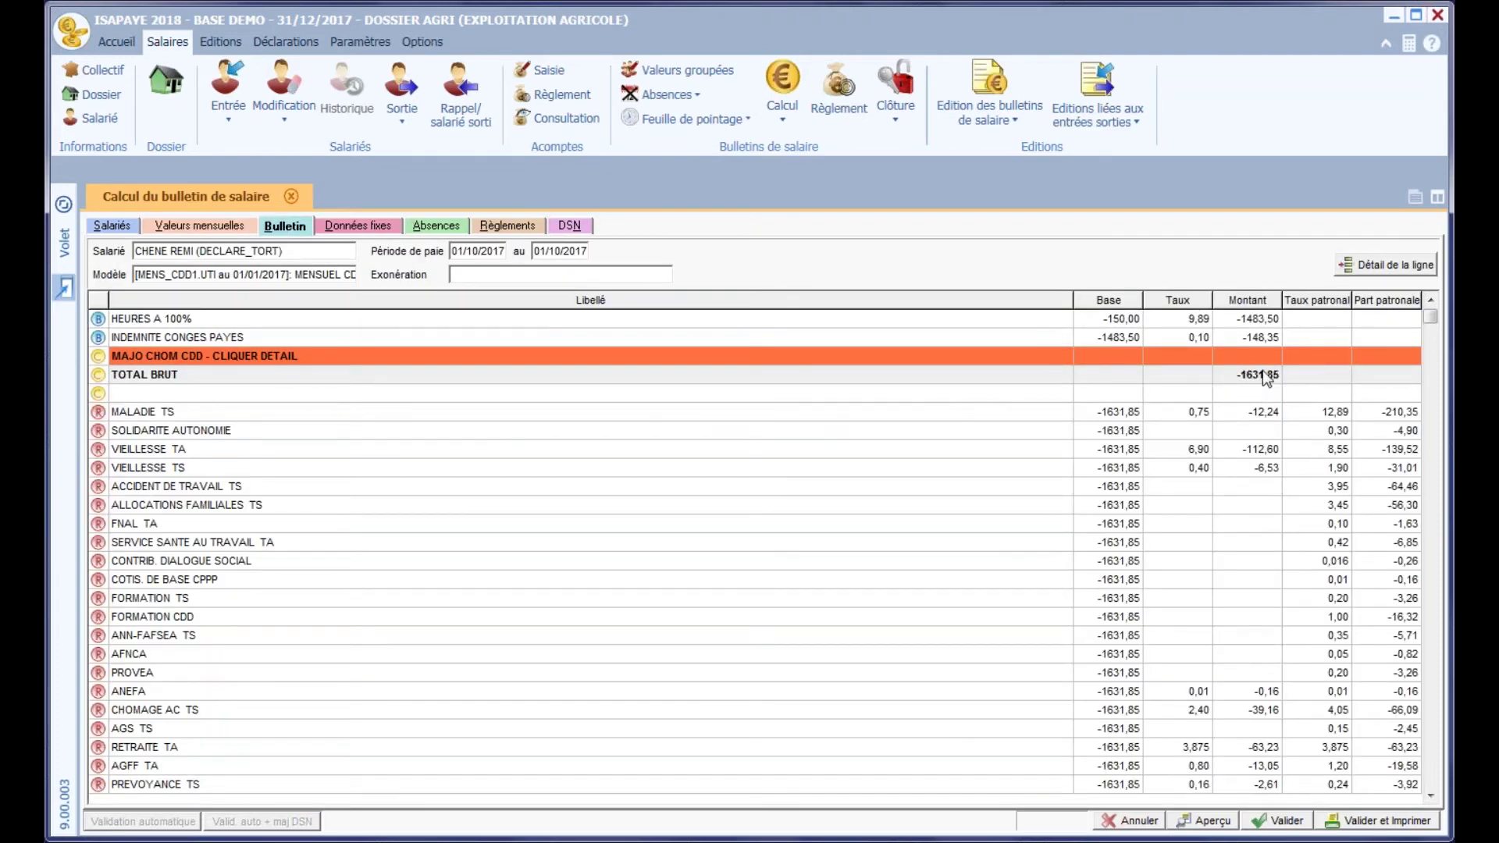
{"action": "left_click", "coordinate": [1081, 523]}
{"action": "key", "text": "Down"}
{"action": "key", "text": "Down"}
{"action": "key", "text": "Down"}
{"action": "key", "text": "Down"}
{"action": "key", "text": "Down"}
{"action": "key", "text": "Down"}
{"action": "key", "text": "Down"}
{"action": "key", "text": "Down"}
{"action": "key", "text": "Down"}
{"action": "key", "text": "Down"}
{"action": "key", "text": "Down"}
{"action": "key", "text": "Down"}
{"action": "key", "text": "Down"}
{"action": "key", "text": "Down"}
{"action": "key", "text": "Down"}
{"action": "key", "text": "Down"}
{"action": "key", "text": "Down"}
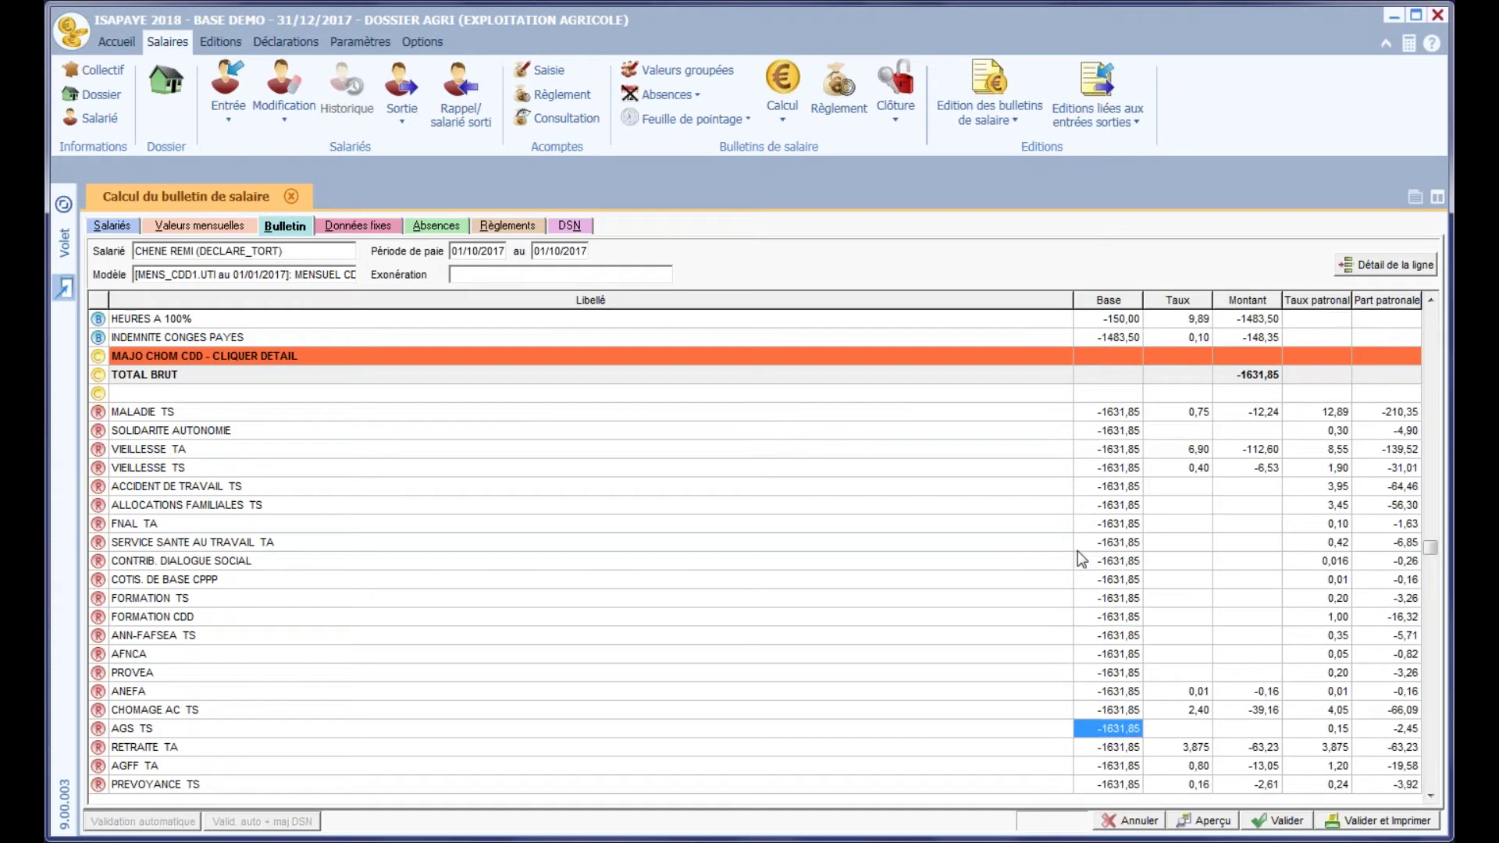
{"action": "key", "text": "Down"}
{"action": "key", "text": "Down"}
{"action": "key", "text": "Down"}
{"action": "key", "text": "Down"}
{"action": "key", "text": "Down"}
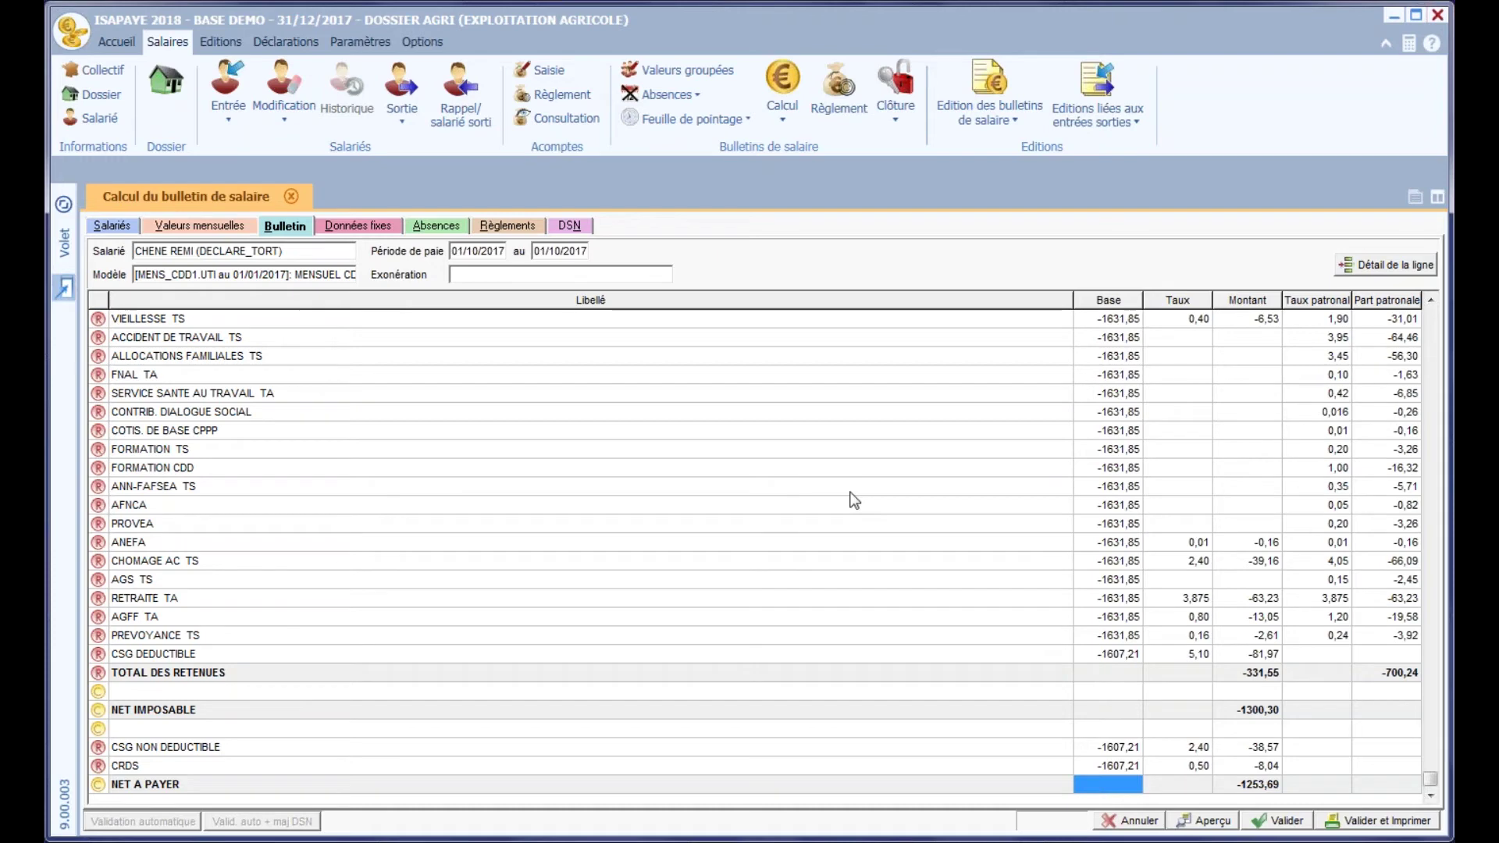
Add a DSN activity to the slip with type 01 Travail rémunéré, number -150 and unit 10 Heure
{"action": "left_click", "coordinate": [573, 227]}
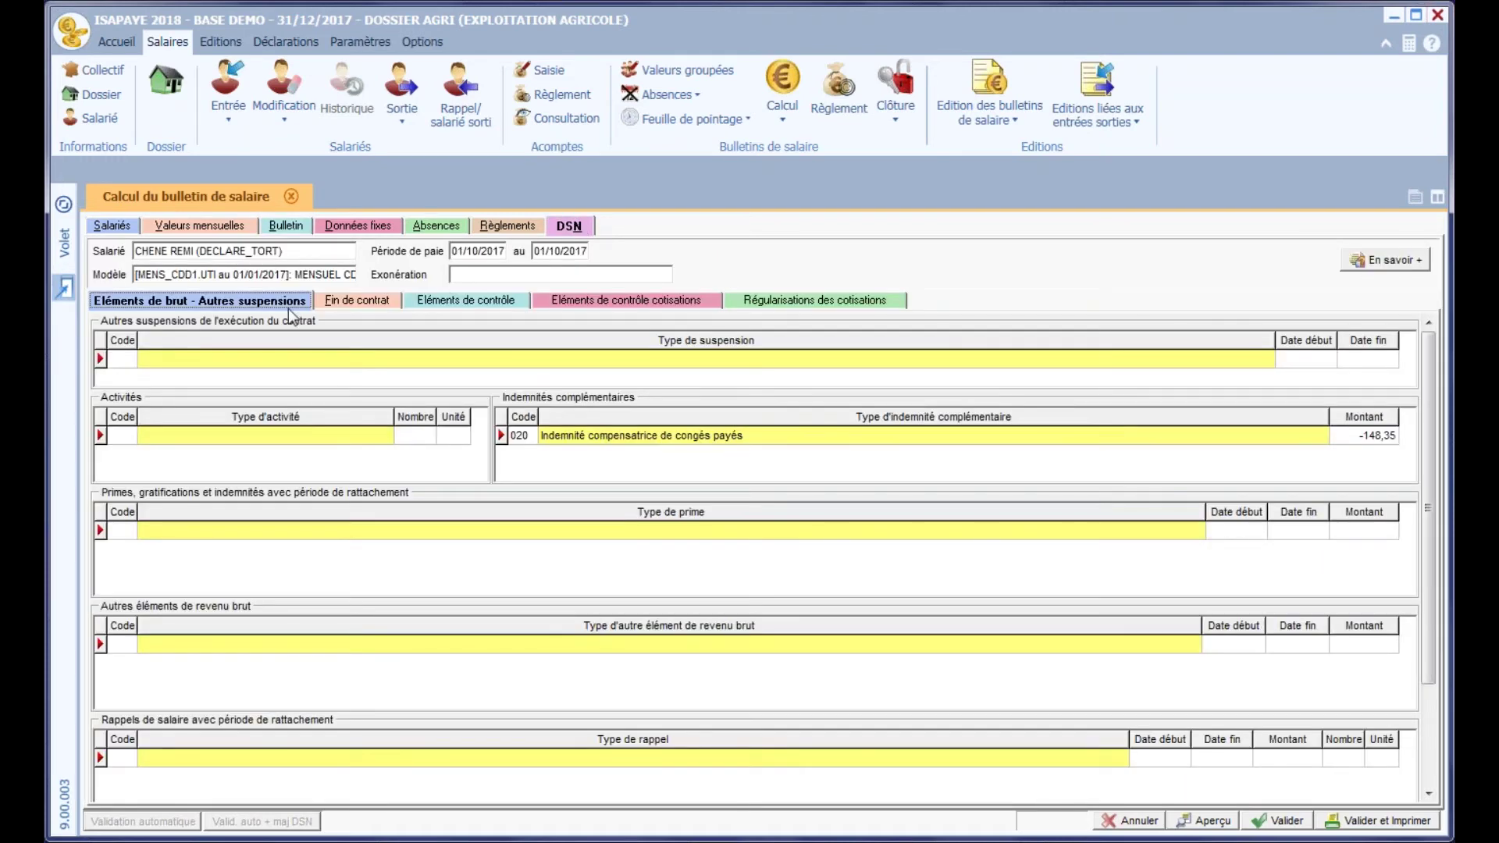
{"action": "left_click", "coordinate": [130, 435]}
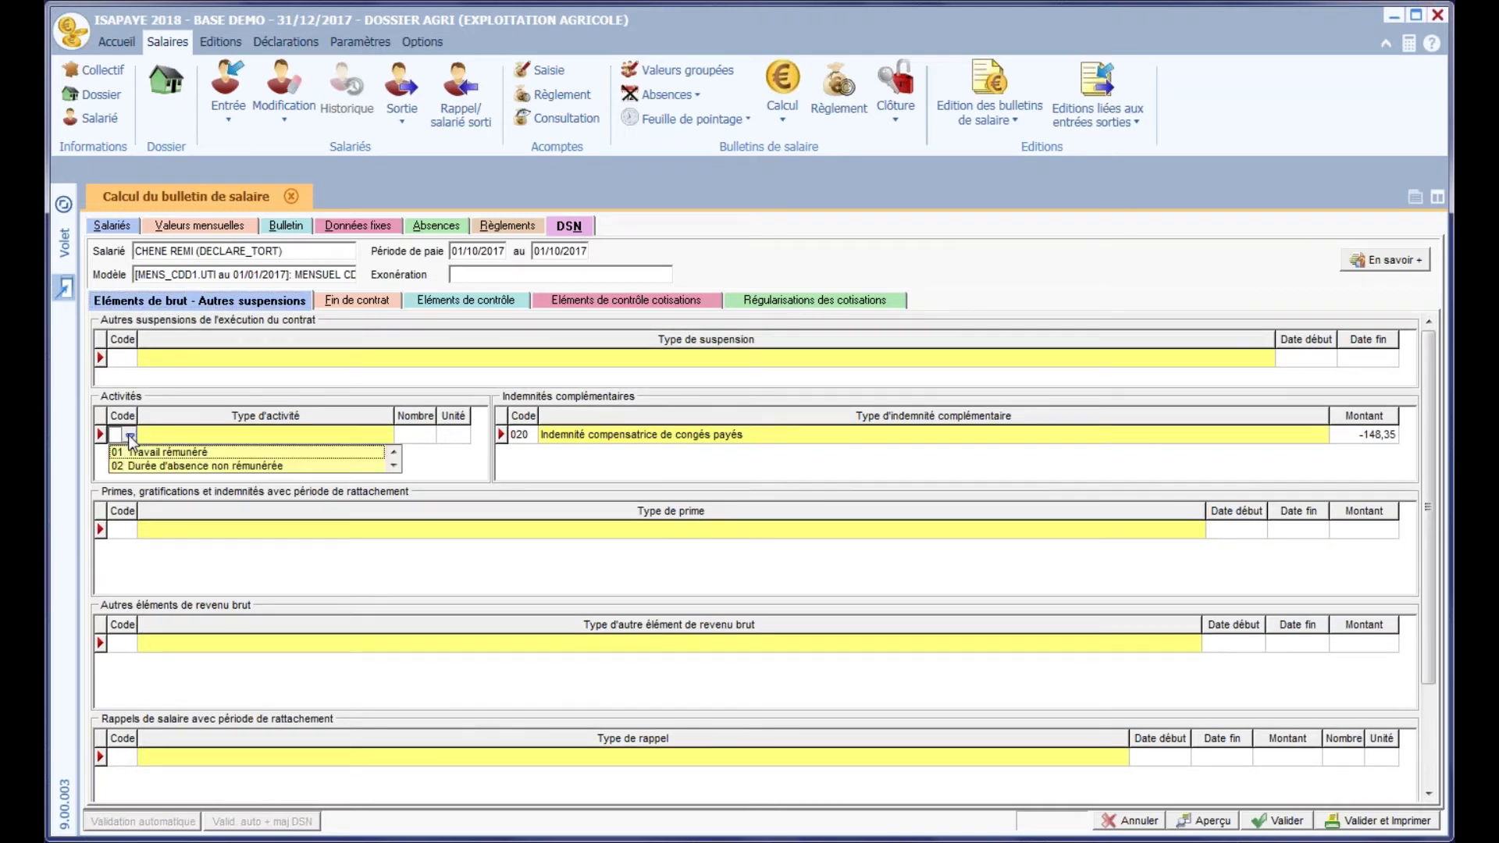
{"action": "left_click", "coordinate": [165, 448]}
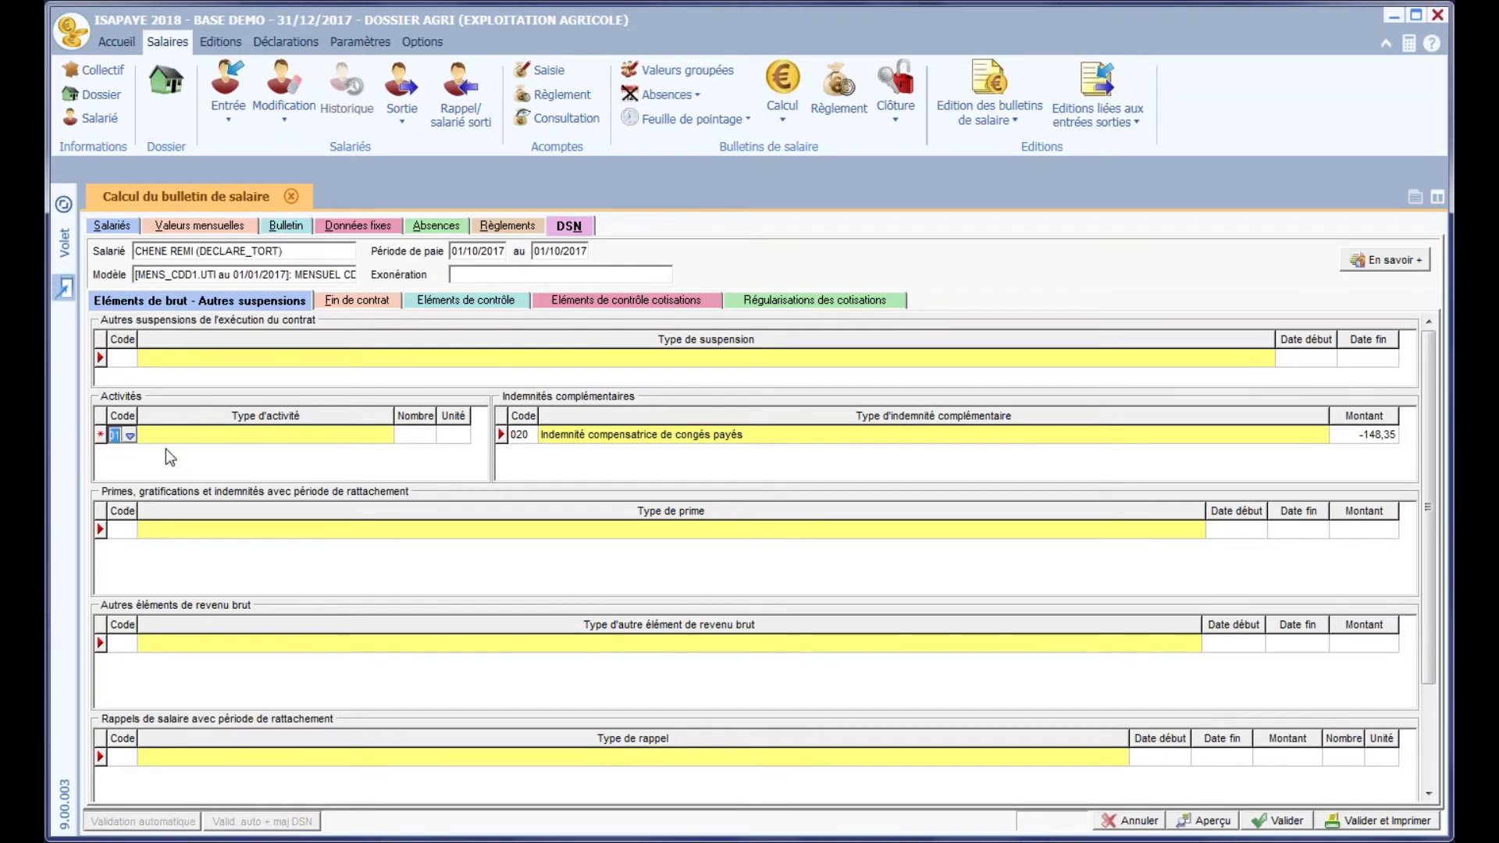
{"action": "left_click", "coordinate": [420, 439]}
{"action": "type", "text": "100"}
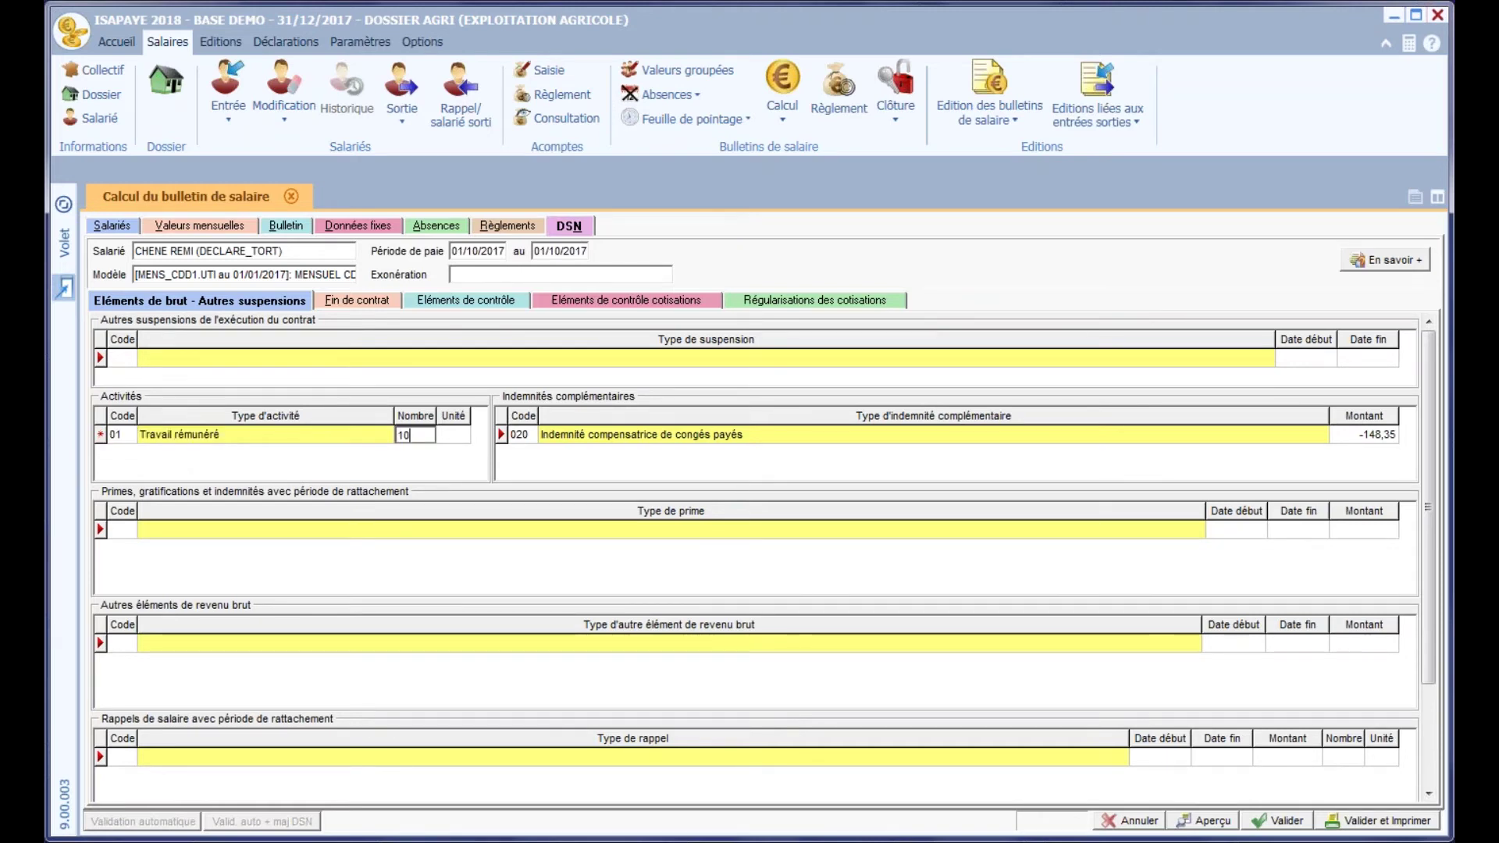
{"action": "key", "text": "BackSpace"}
{"action": "key", "text": "BackSpace"}
{"action": "key", "text": "BackSpace"}
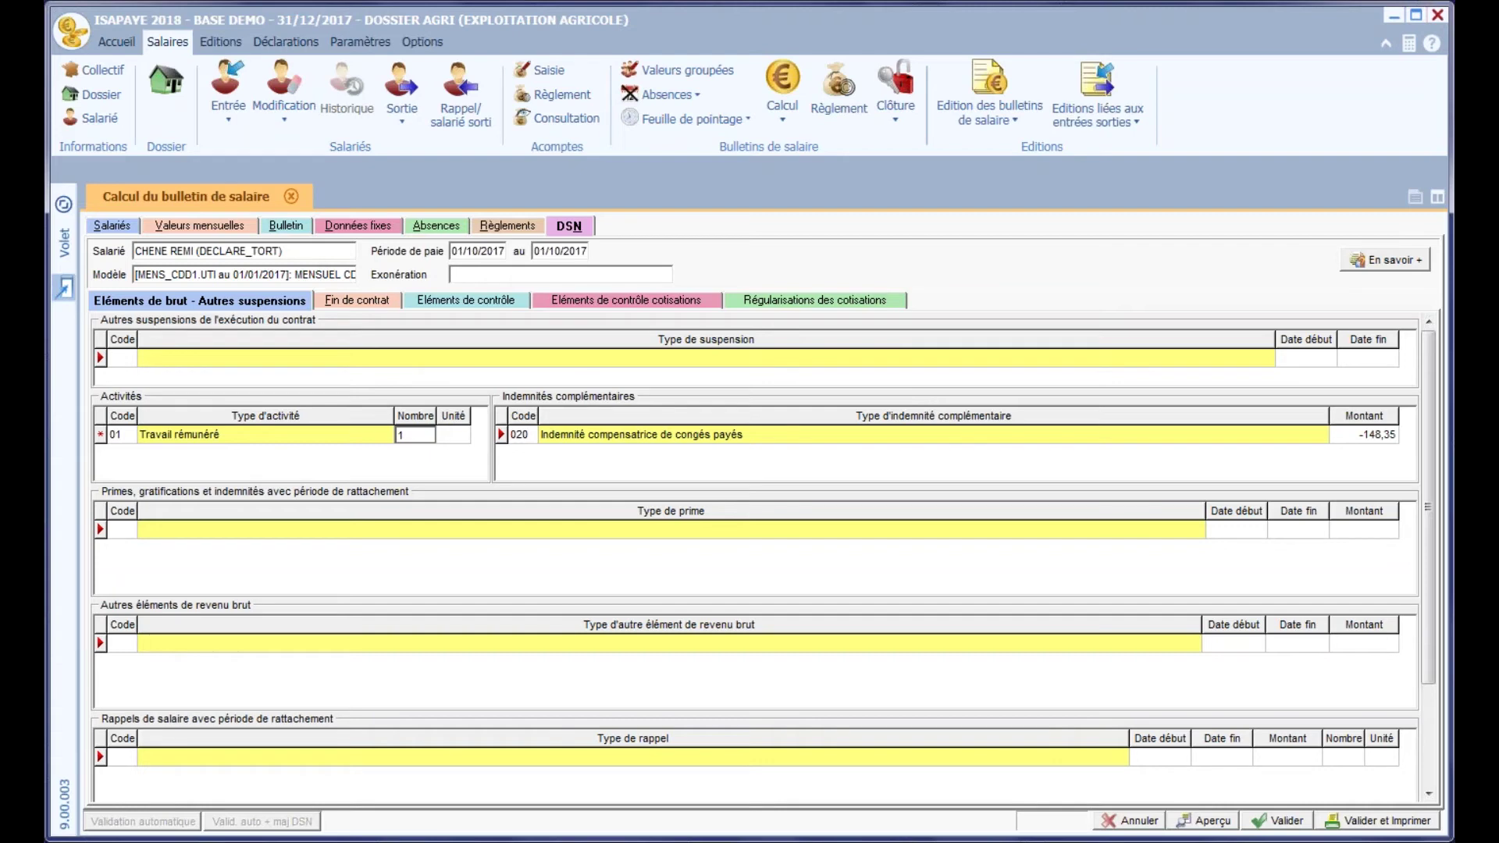
{"action": "type", "text": "-150"}
{"action": "left_click", "coordinate": [460, 434]}
{"action": "left_click", "coordinate": [462, 436]}
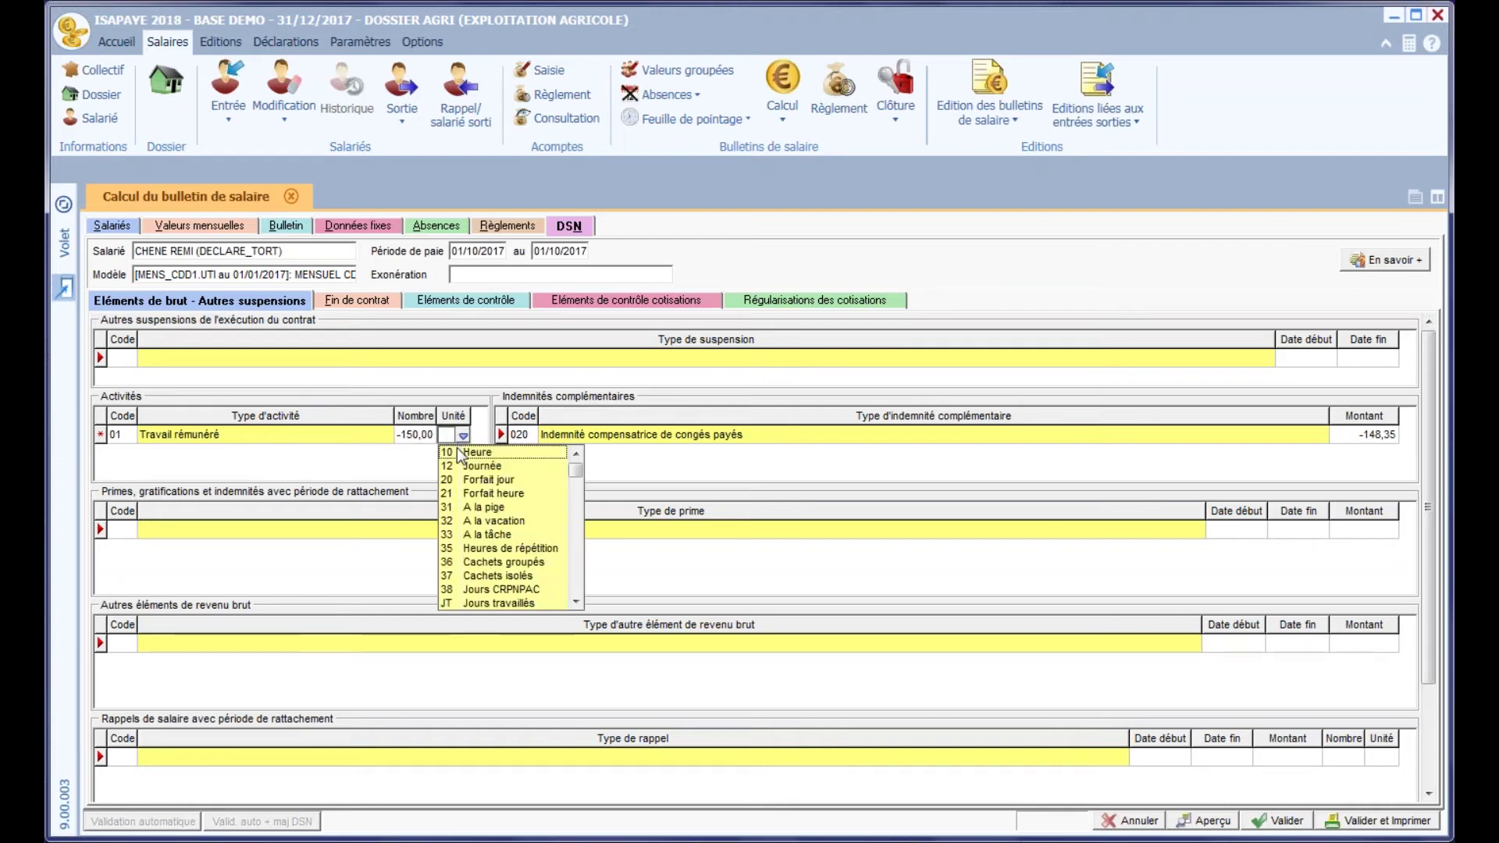
{"action": "left_click", "coordinate": [471, 452]}
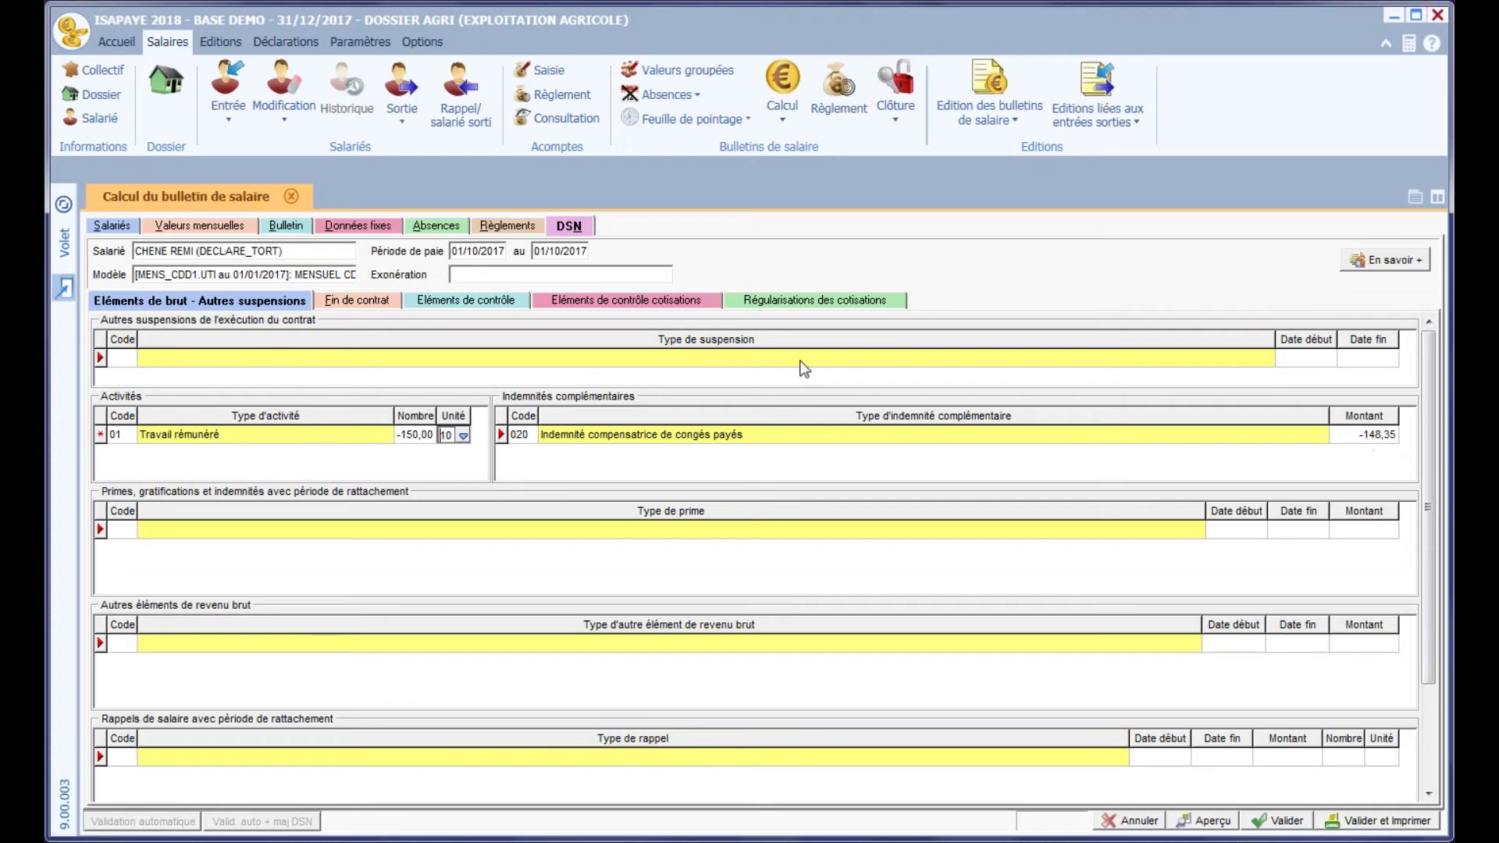
Check the slip's DSN control and contribution elements, and try to validate it without applying the proposed DSN value updates
{"action": "left_click", "coordinate": [451, 303]}
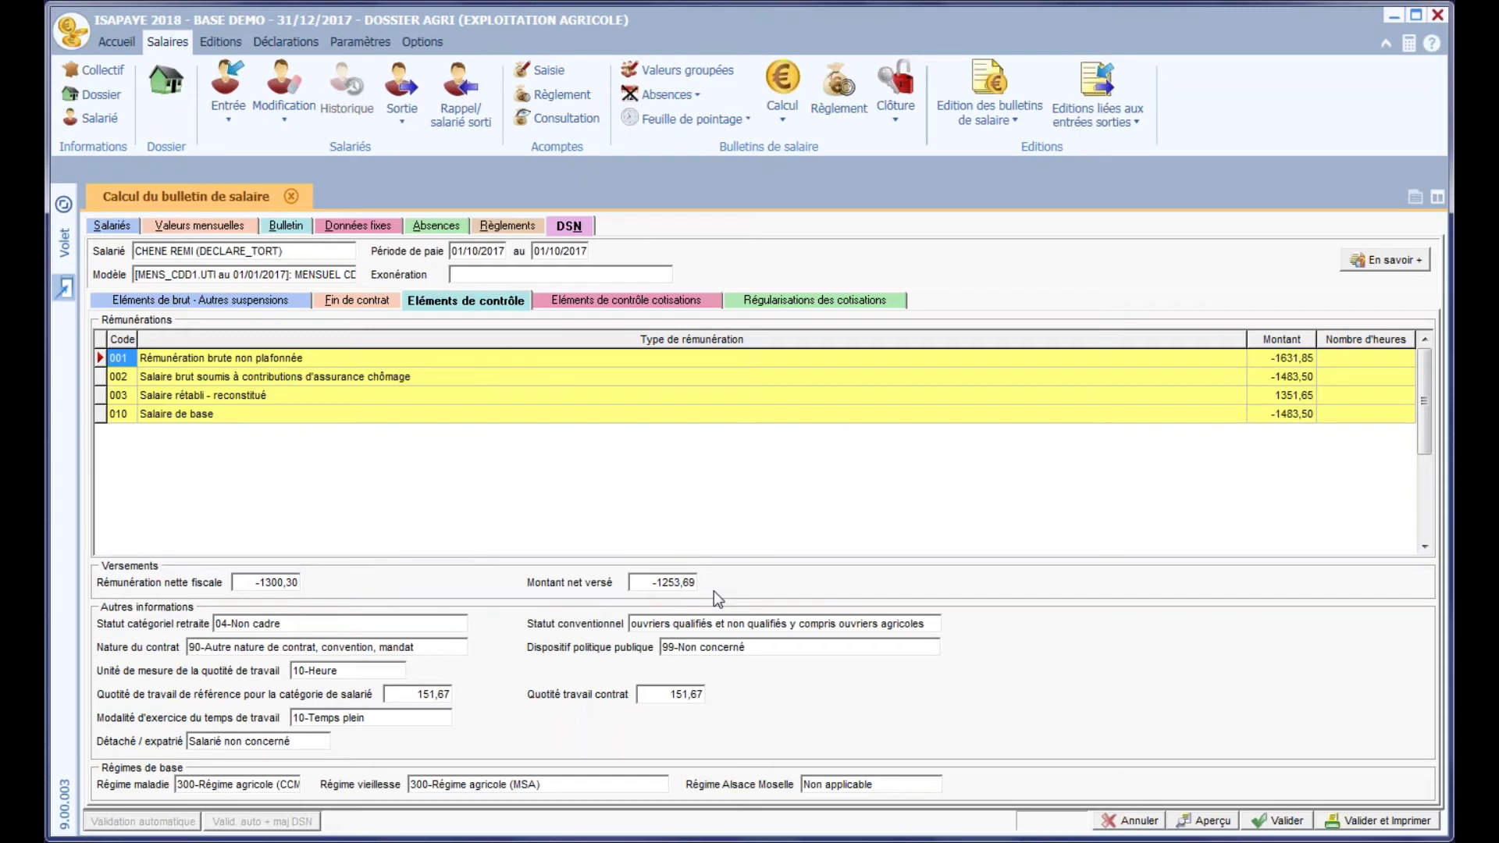
{"action": "left_click", "coordinate": [622, 309]}
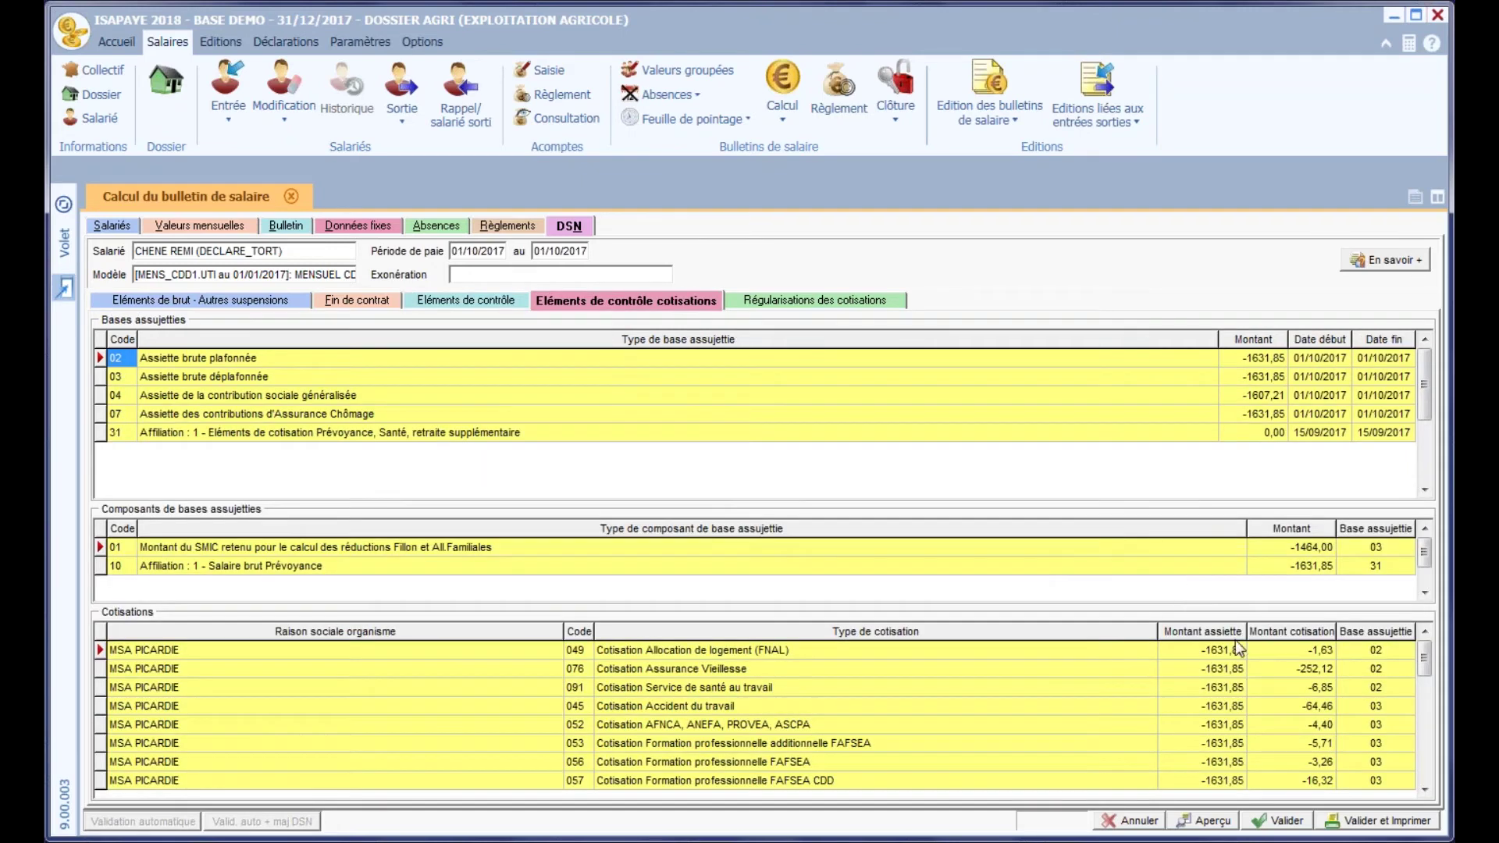
{"action": "left_click", "coordinate": [1425, 790]}
{"action": "left_click", "coordinate": [1426, 790]}
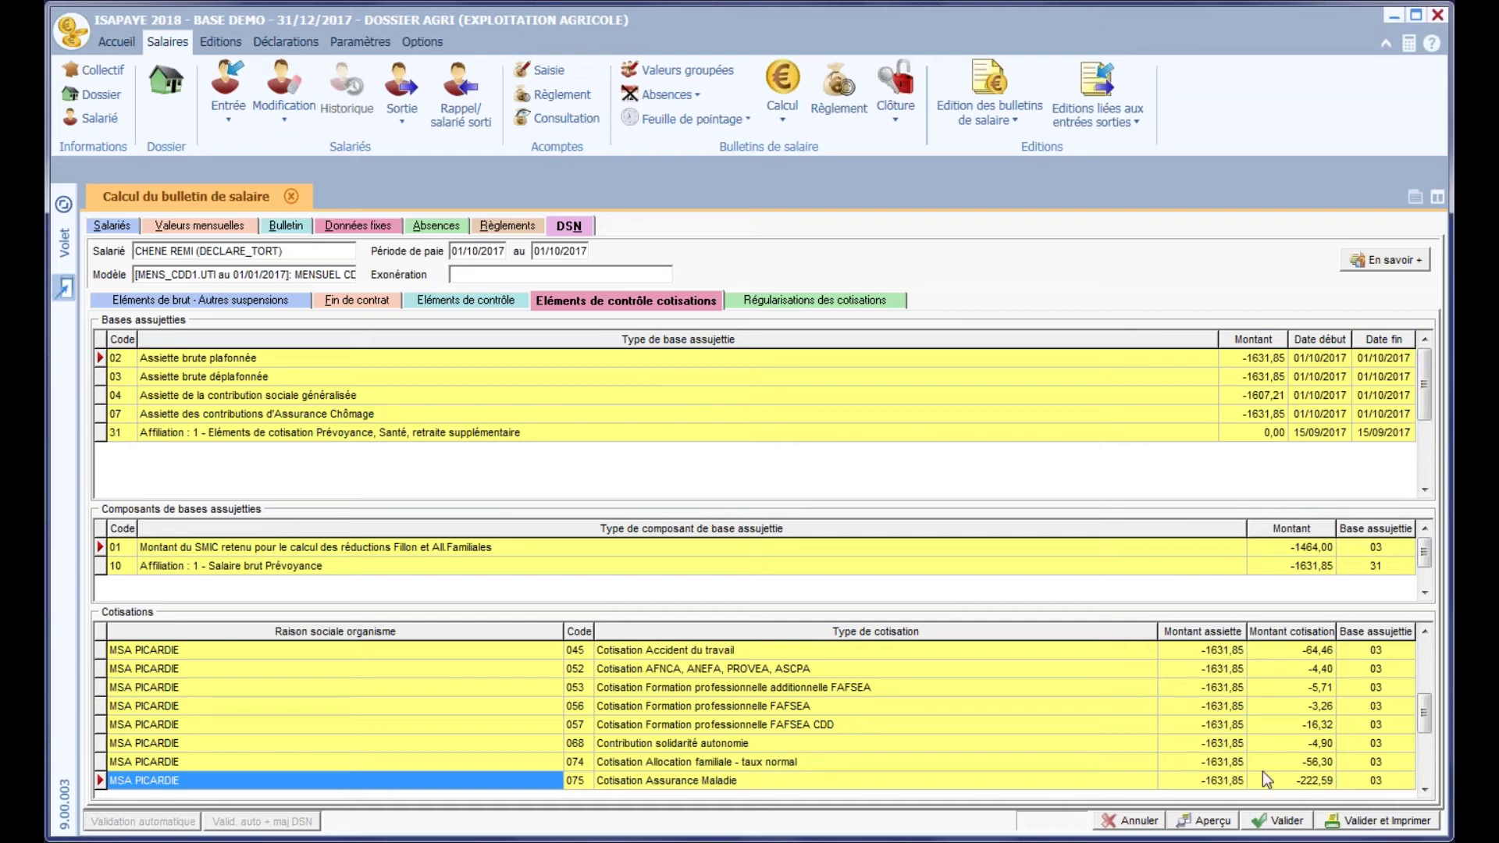
{"action": "left_click", "coordinate": [1280, 822]}
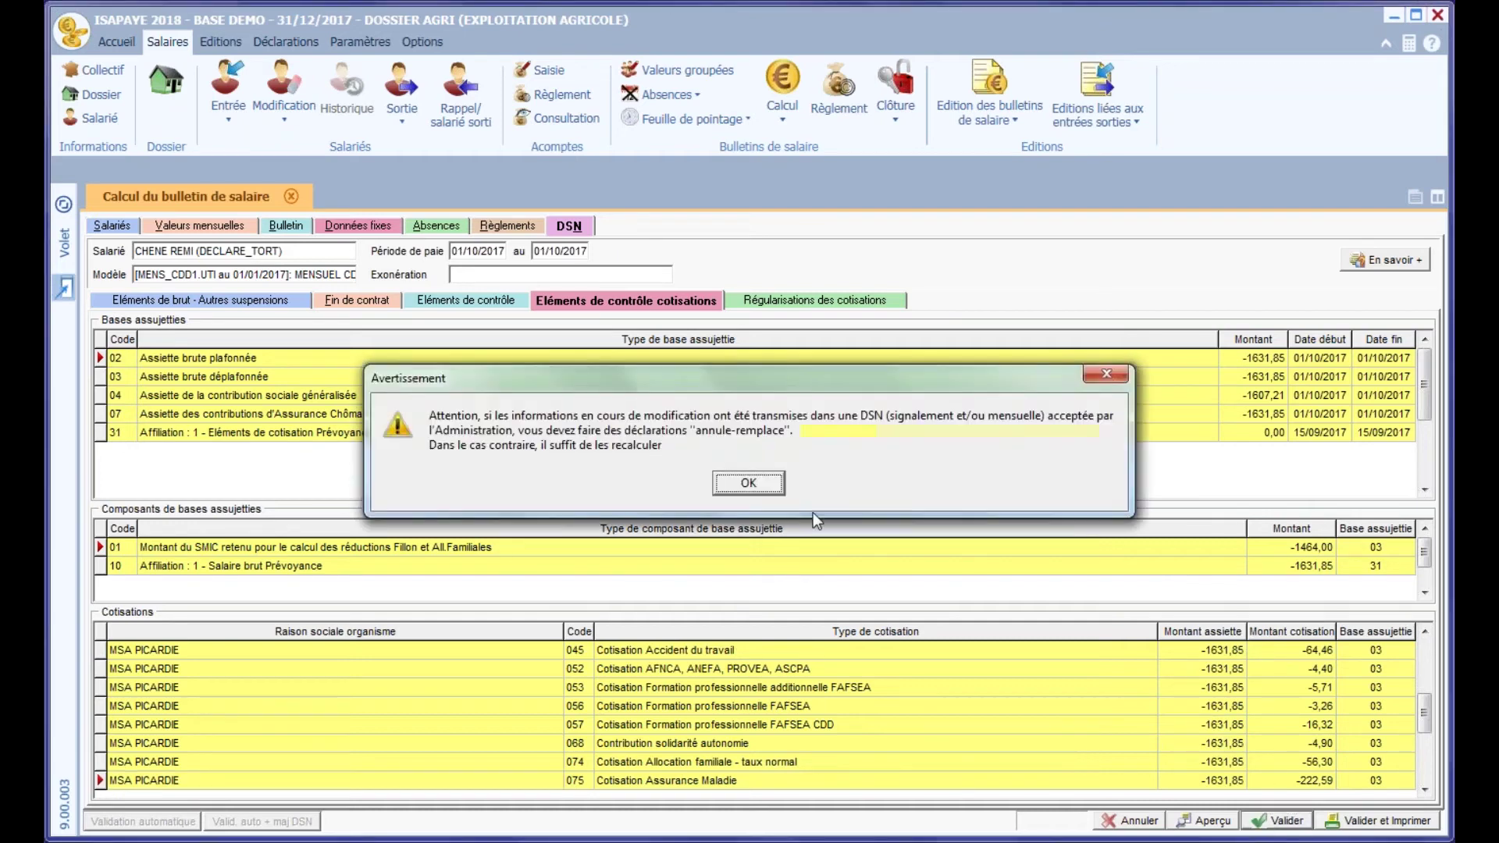
{"action": "left_click", "coordinate": [748, 484]}
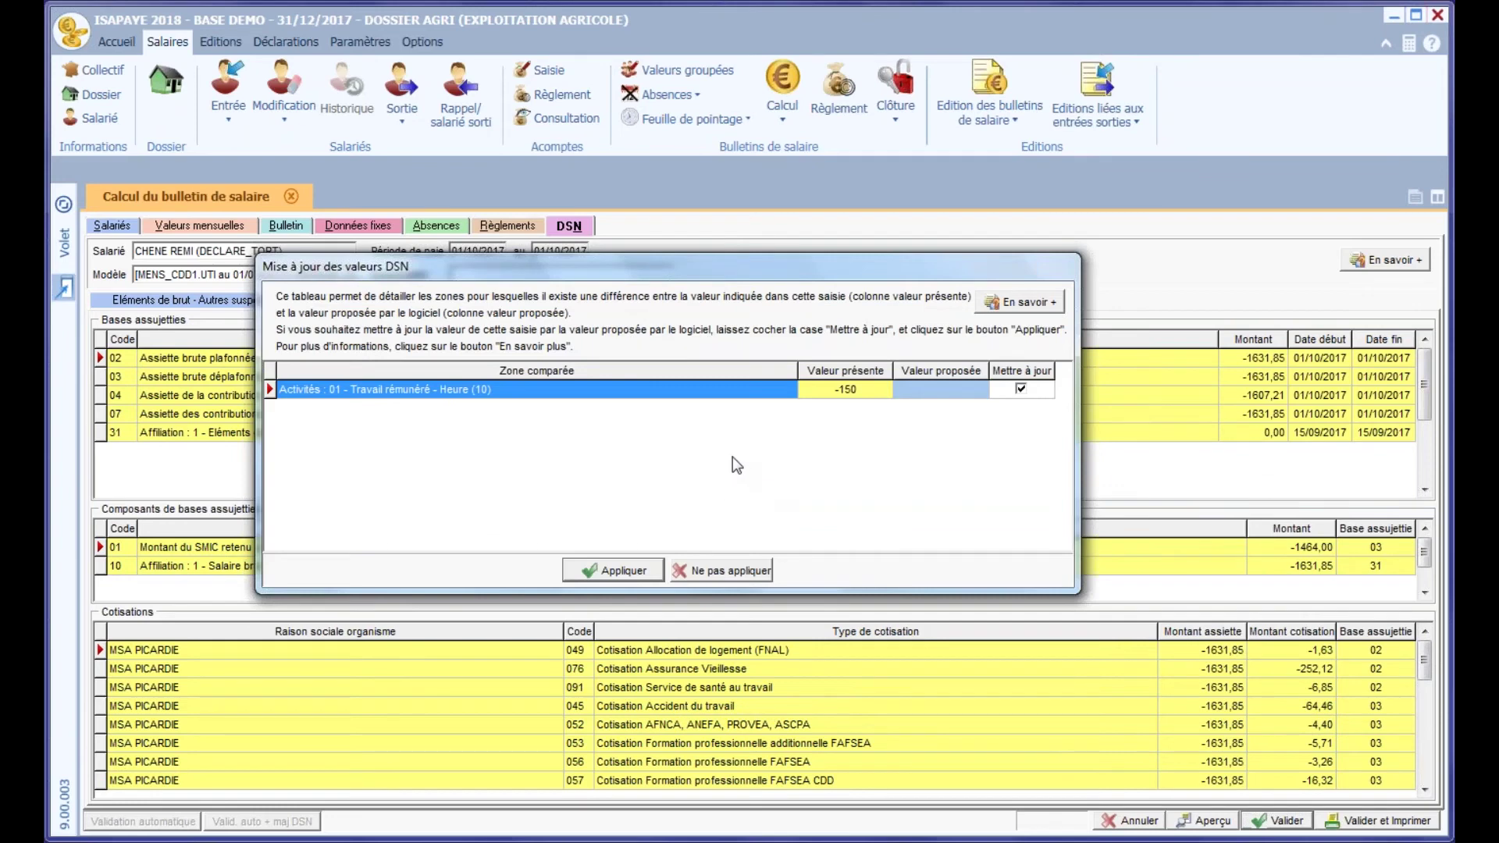
{"action": "left_click", "coordinate": [745, 580]}
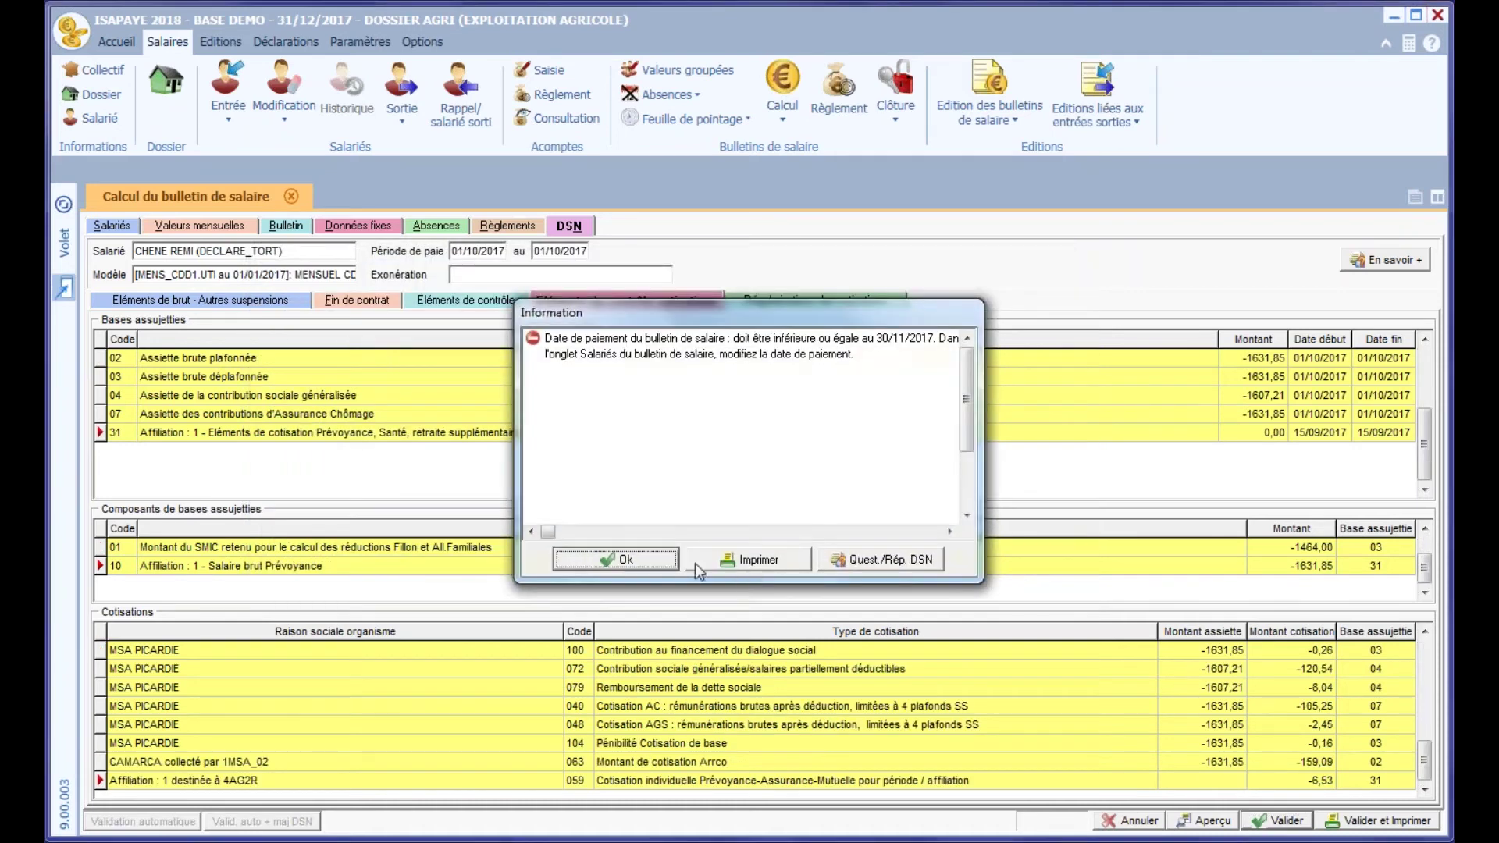
{"action": "left_click", "coordinate": [617, 561]}
{"action": "left_click", "coordinate": [750, 477]}
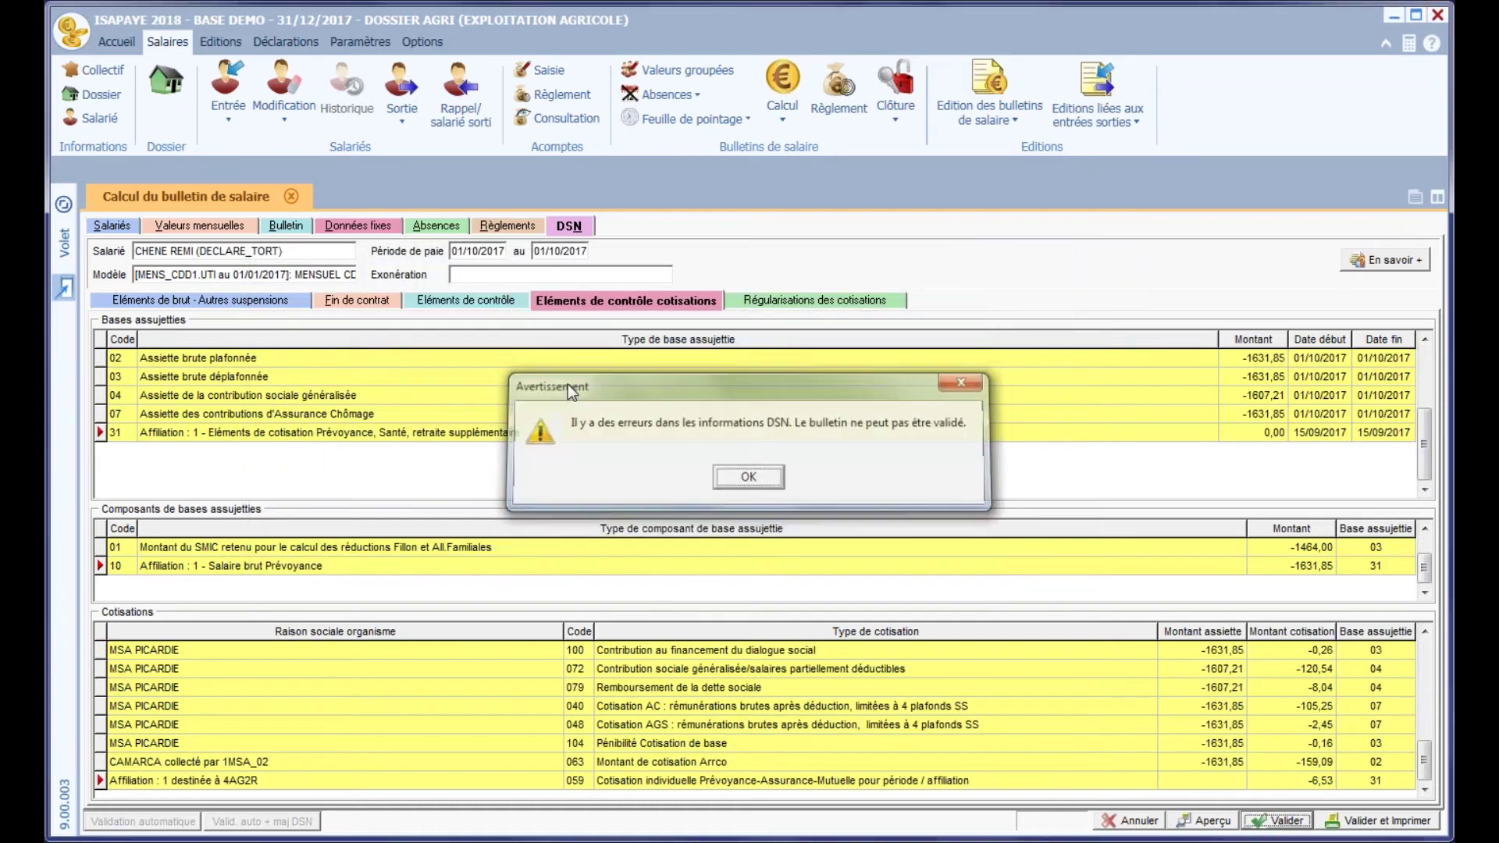
Set the slip's payment date to 30/10/2017, validate it without applying the proposed DSN updates, and close the slip calculation
{"action": "left_click", "coordinate": [125, 227]}
{"action": "left_click", "coordinate": [953, 336]}
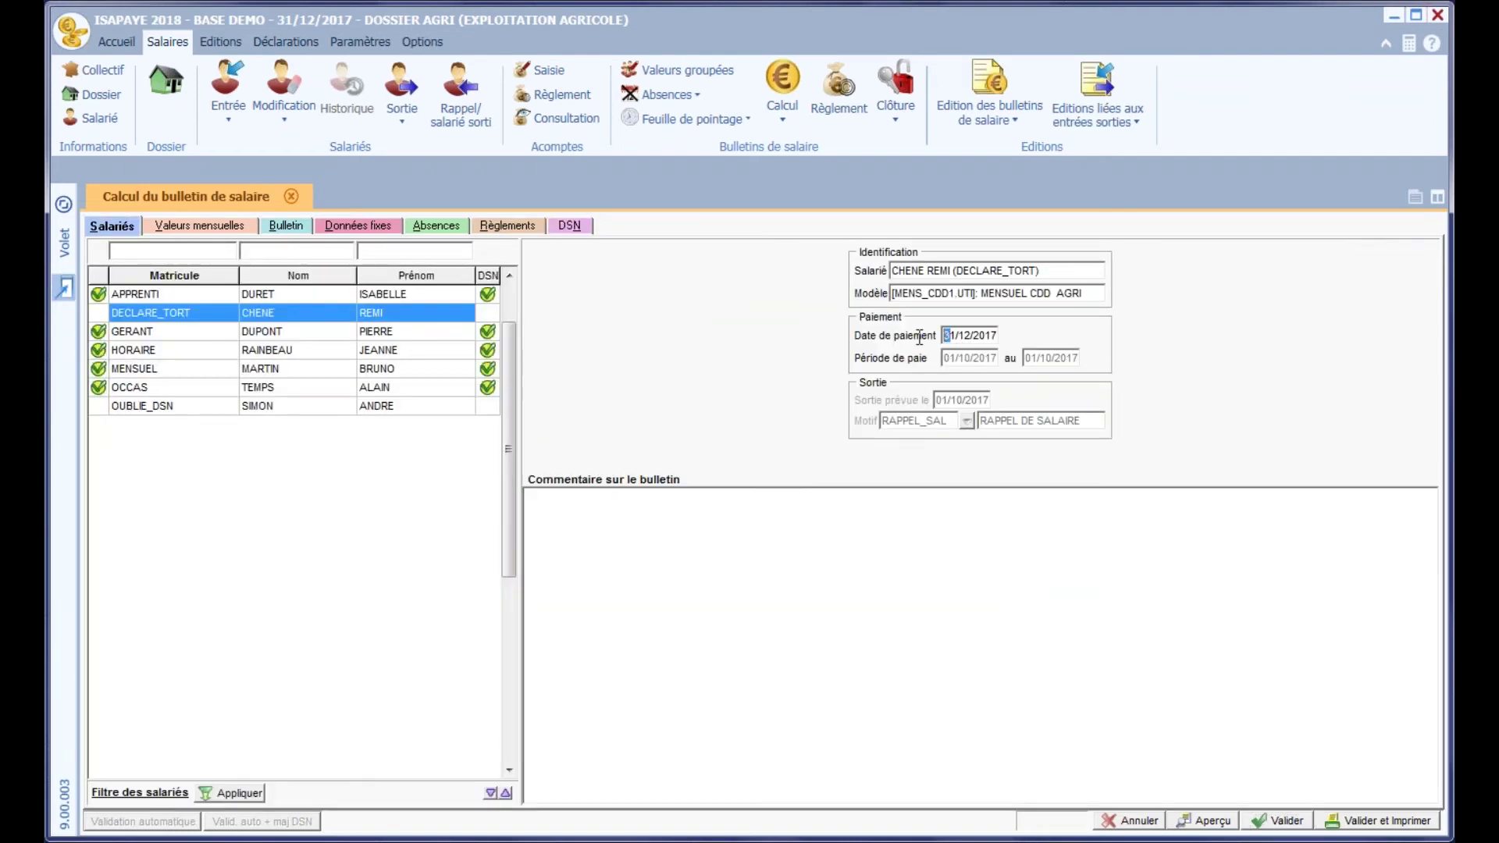
{"action": "type", "text": "0/09"}
{"action": "key", "text": "BackSpace"}
{"action": "key", "text": "BackSpace"}
{"action": "type", "text": "10"}
{"action": "left_click", "coordinate": [1280, 820]}
{"action": "left_click", "coordinate": [740, 485]}
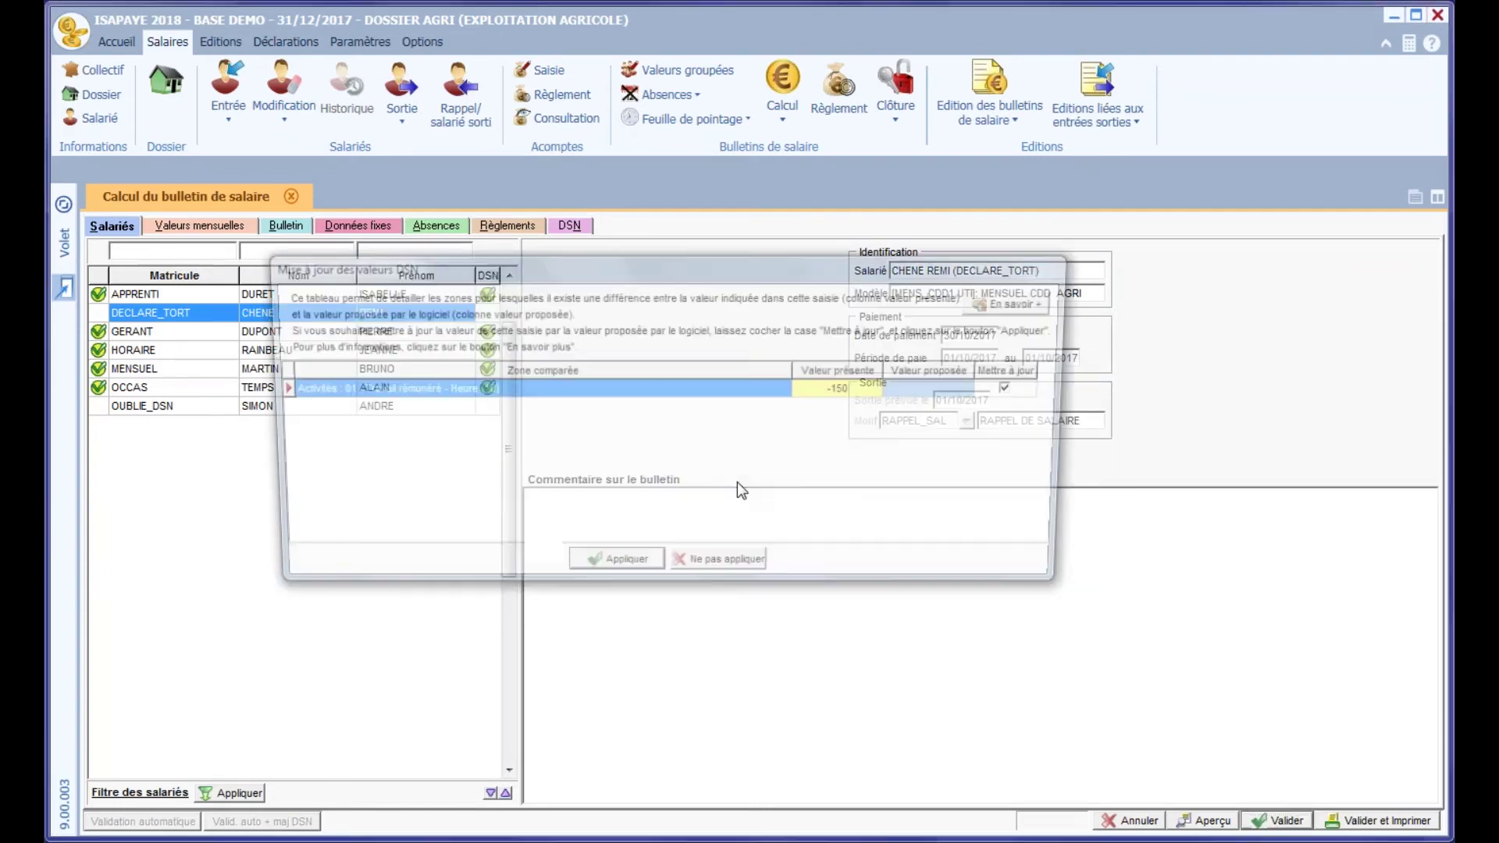
{"action": "left_click", "coordinate": [759, 570]}
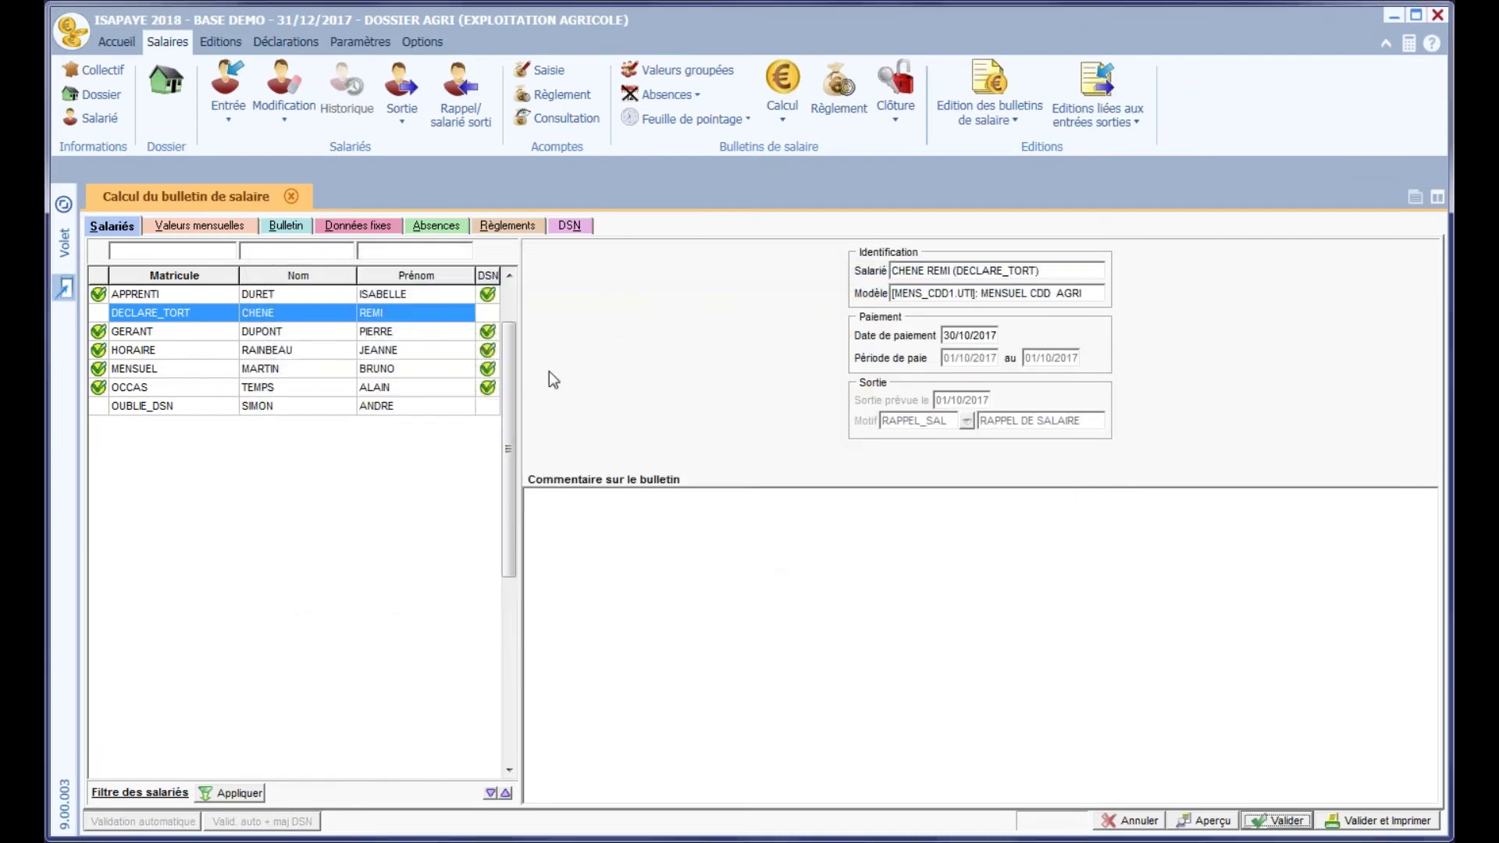
{"action": "left_click", "coordinate": [737, 479]}
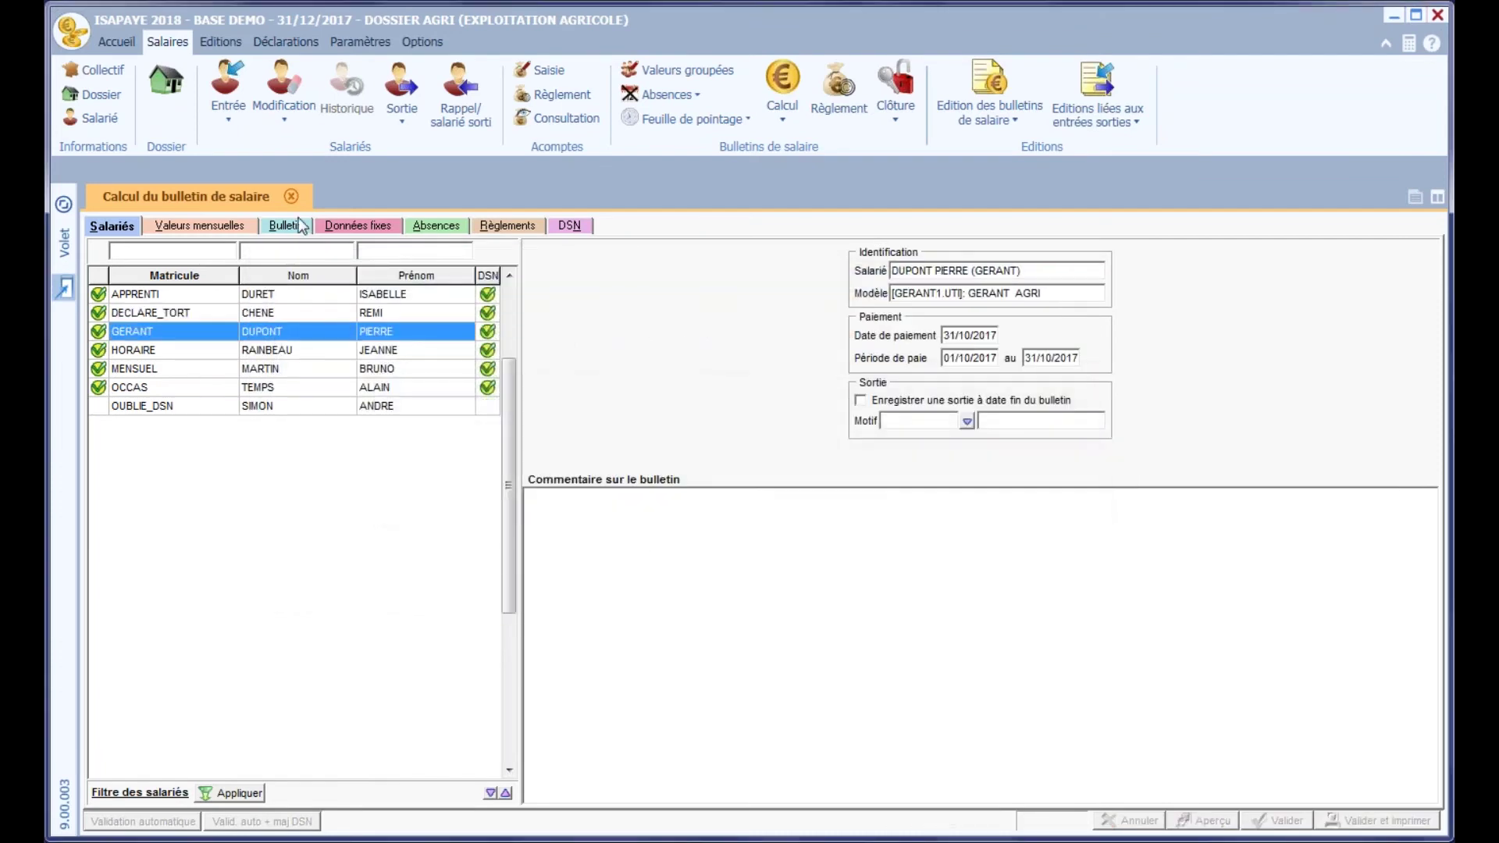
{"action": "left_click", "coordinate": [291, 196]}
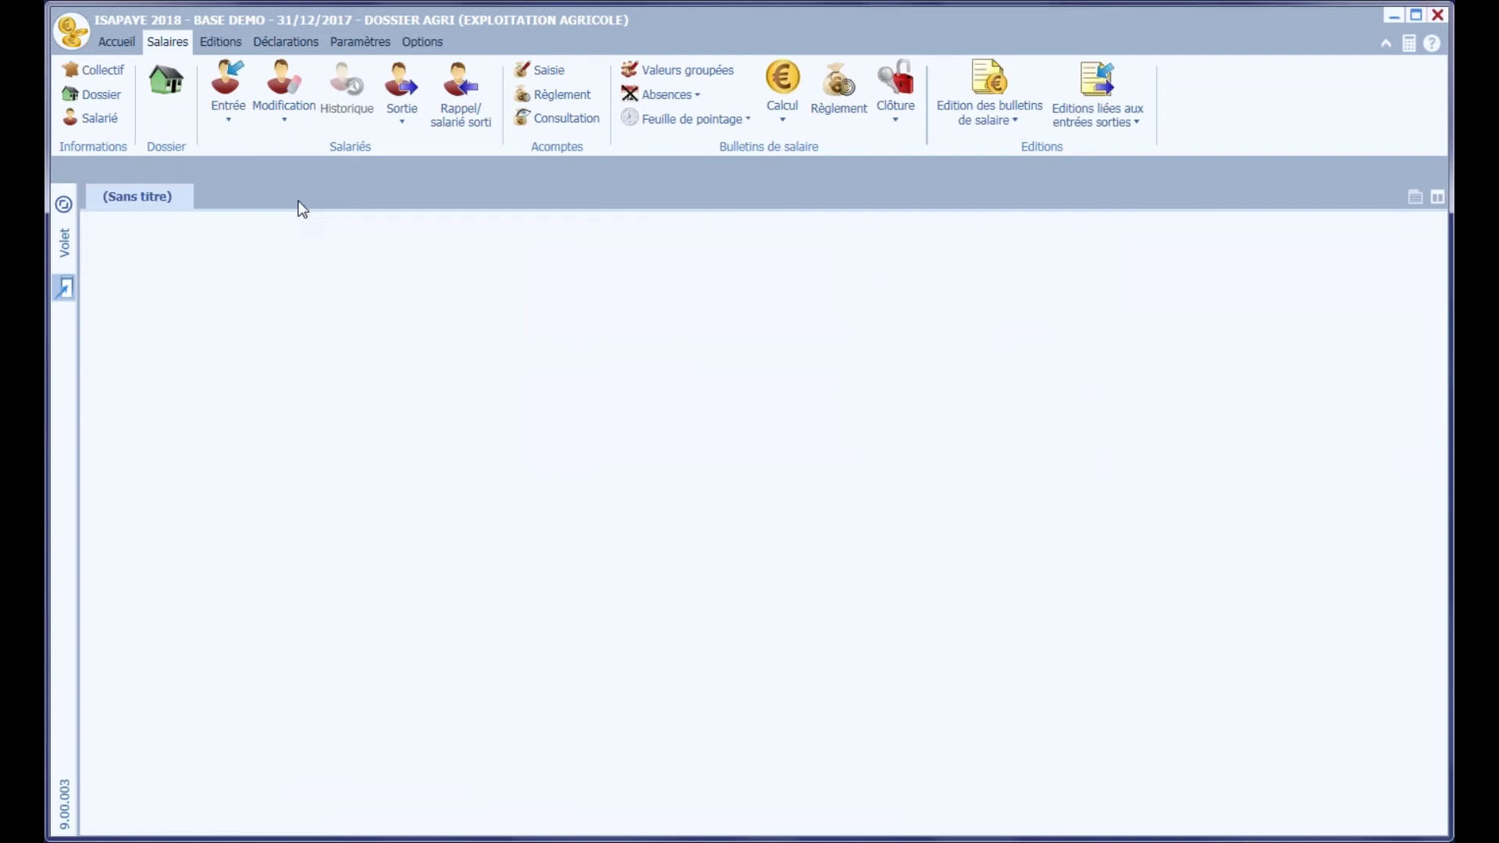
List the DSN signalements from 01/09/2017 to 30/11/2017 without the declaration filter and recalculate DECLARE_TORT's Fin de contrat
{"action": "left_click", "coordinate": [284, 48]}
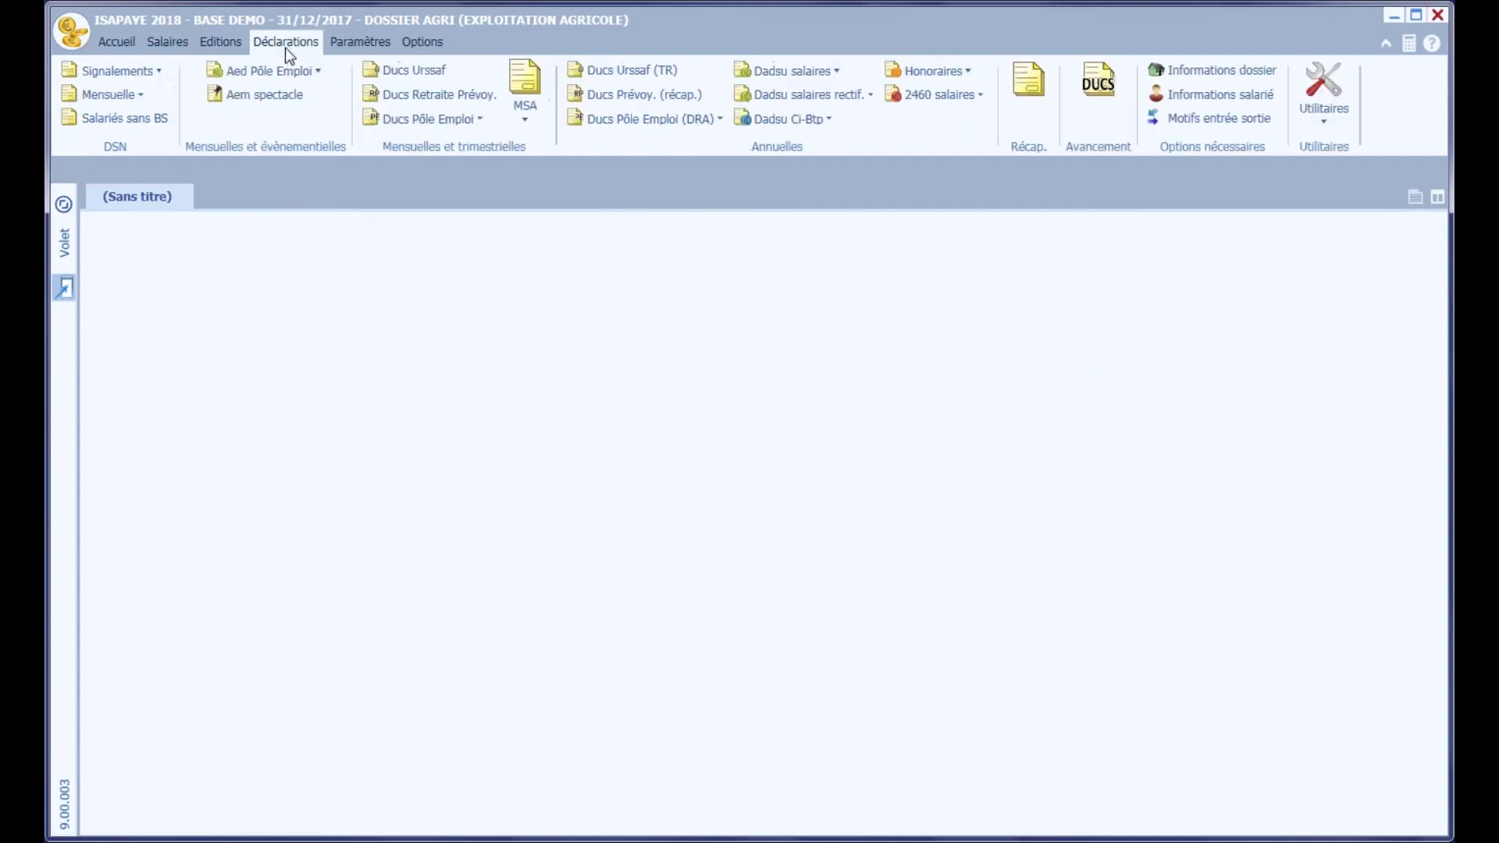
{"action": "left_click", "coordinate": [115, 70]}
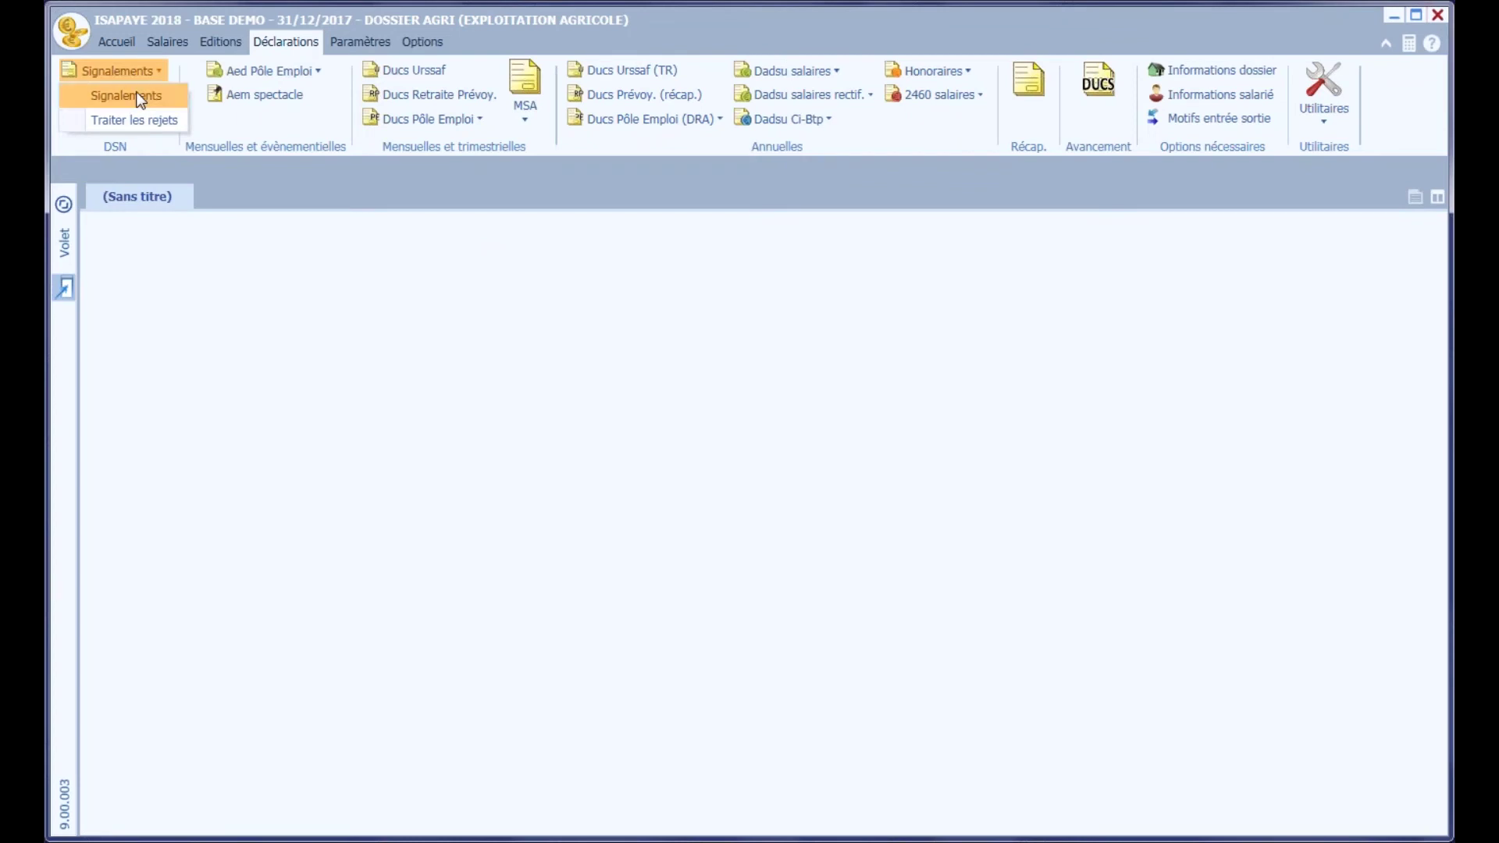
{"action": "left_click", "coordinate": [136, 92]}
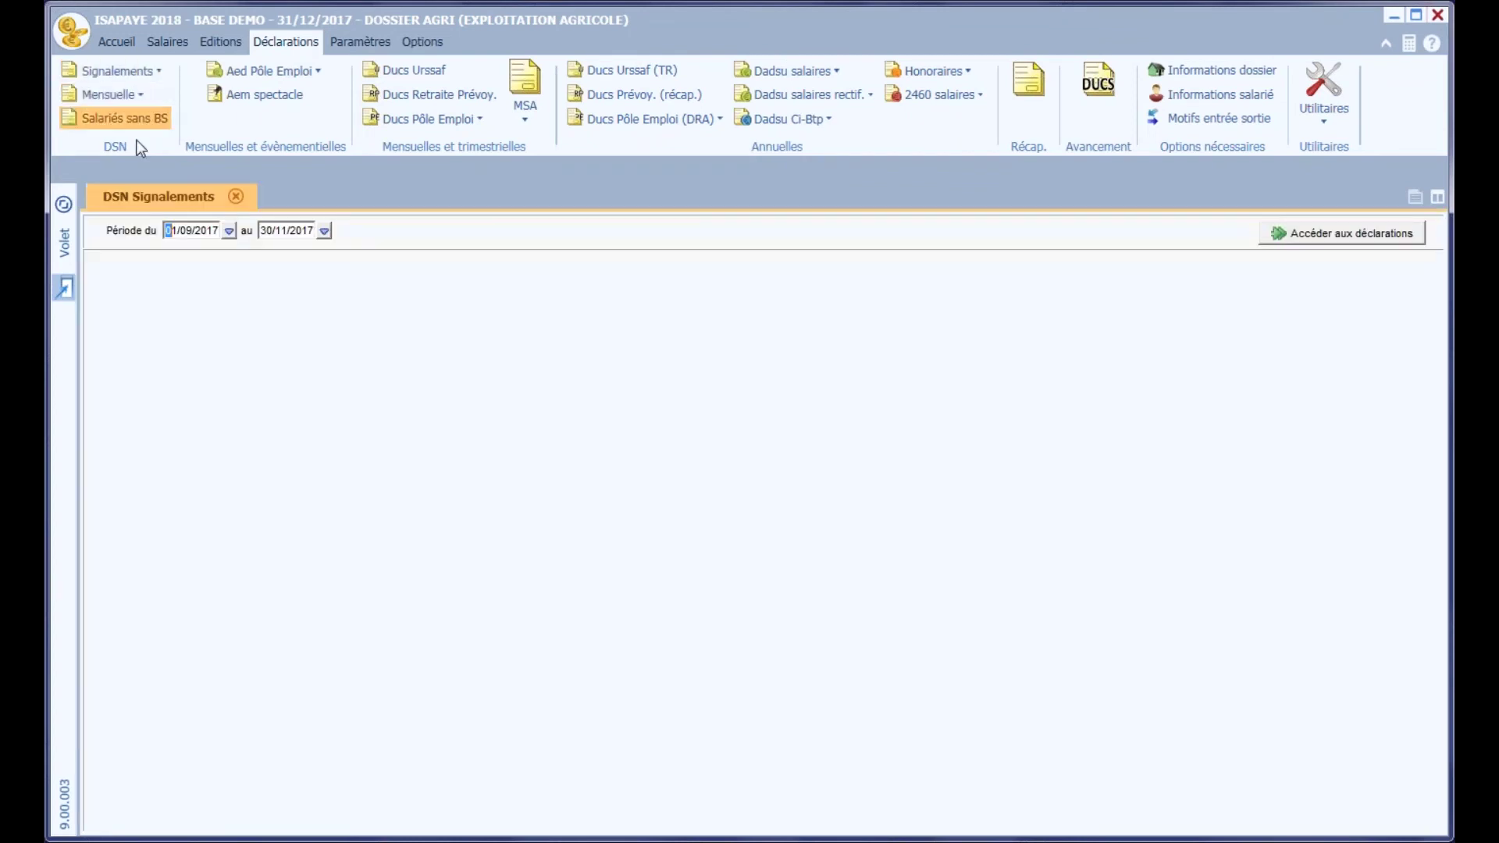
{"action": "left_click", "coordinate": [1313, 239]}
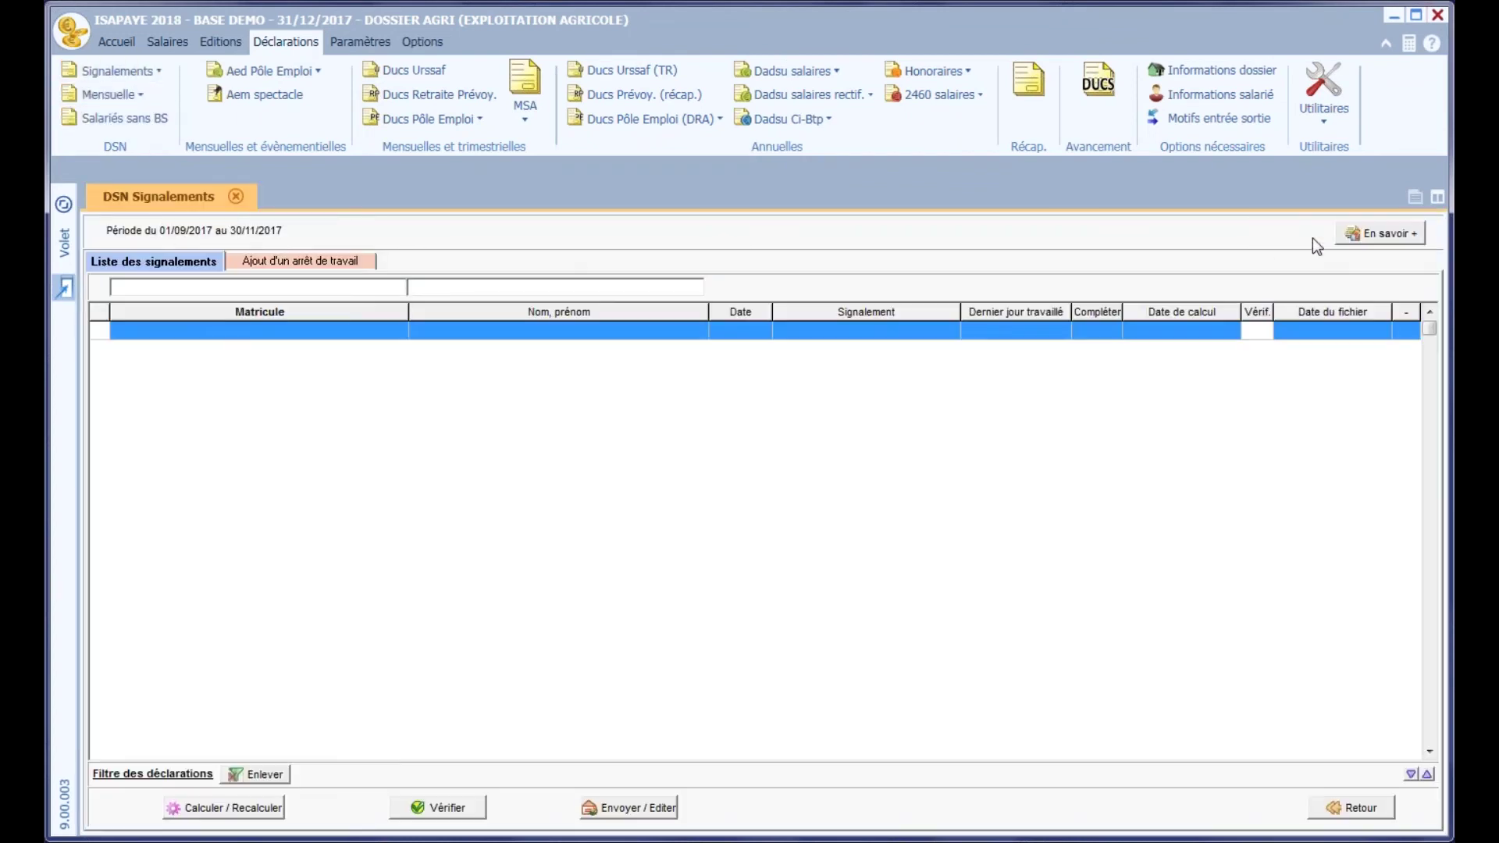
{"action": "left_click", "coordinate": [247, 778]}
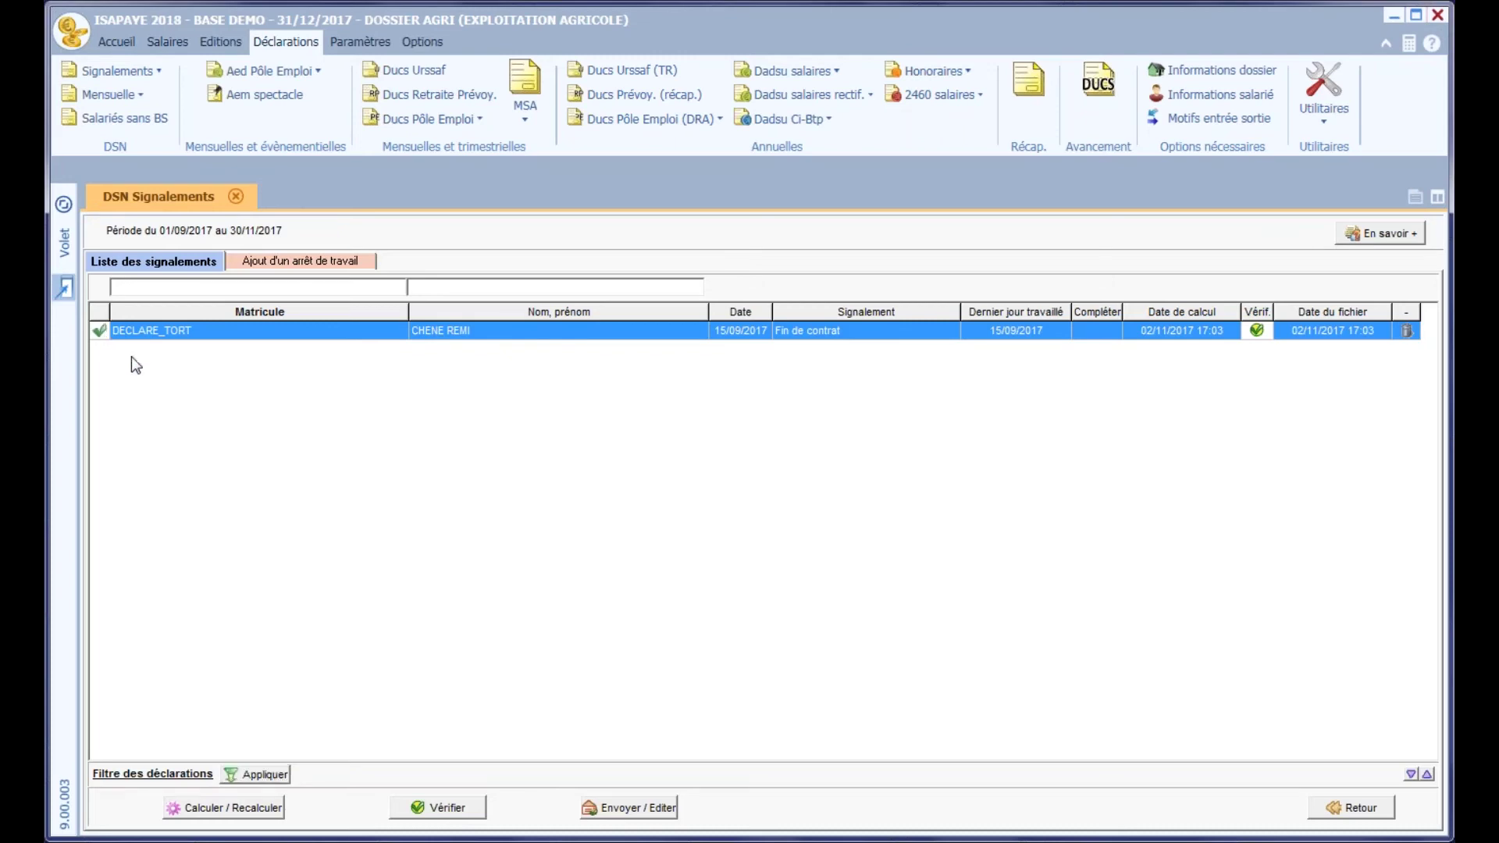
{"action": "left_click", "coordinate": [260, 818]}
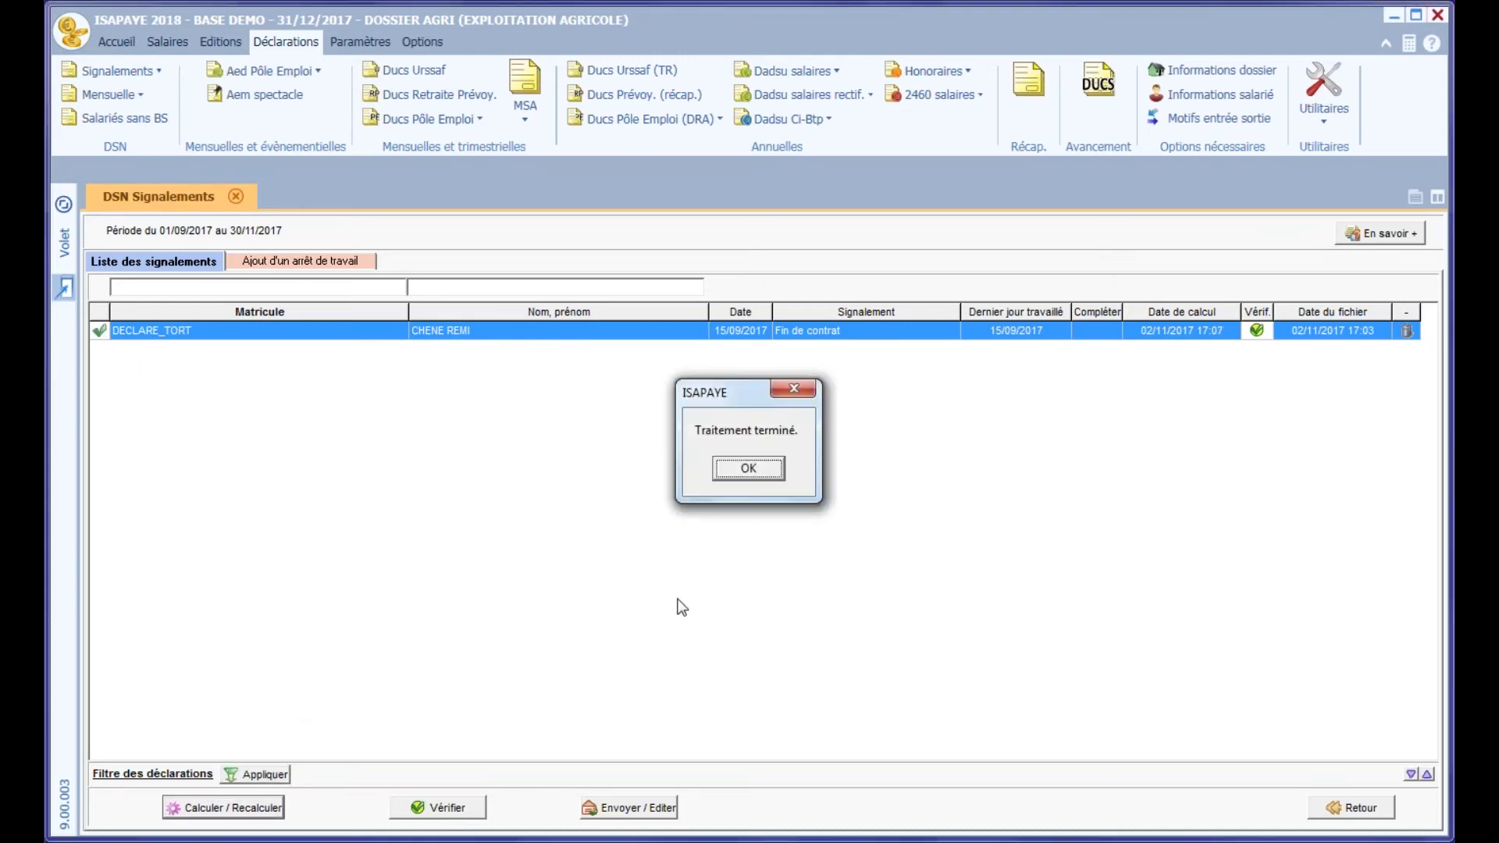
{"action": "left_click", "coordinate": [750, 470]}
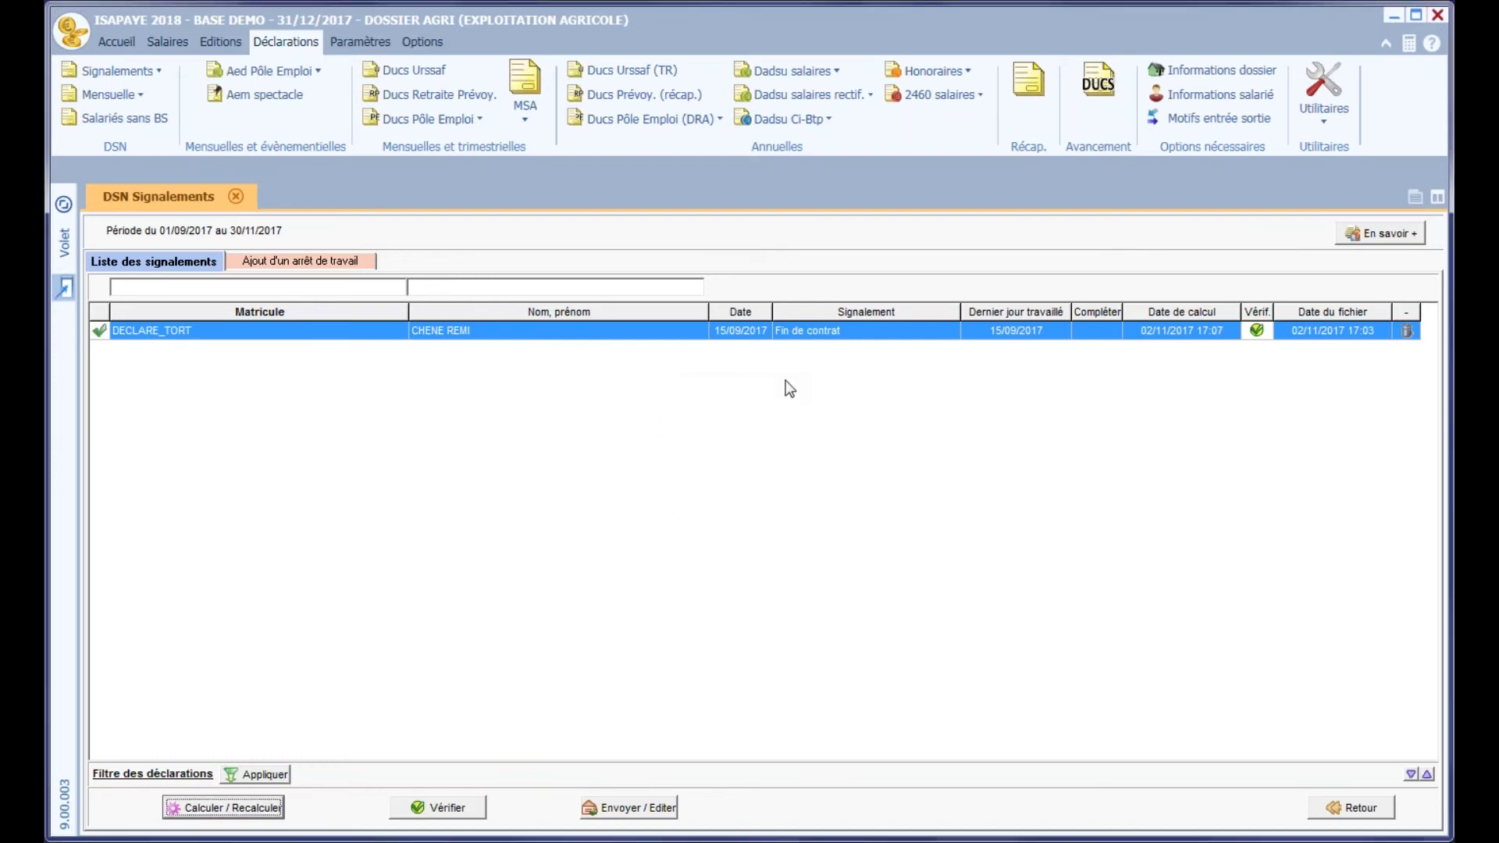
Turn DECLARE_TORT's Fin de contrat signalement into an annule-remplace signalement and accept the confirmation
{"action": "right_click", "coordinate": [815, 336]}
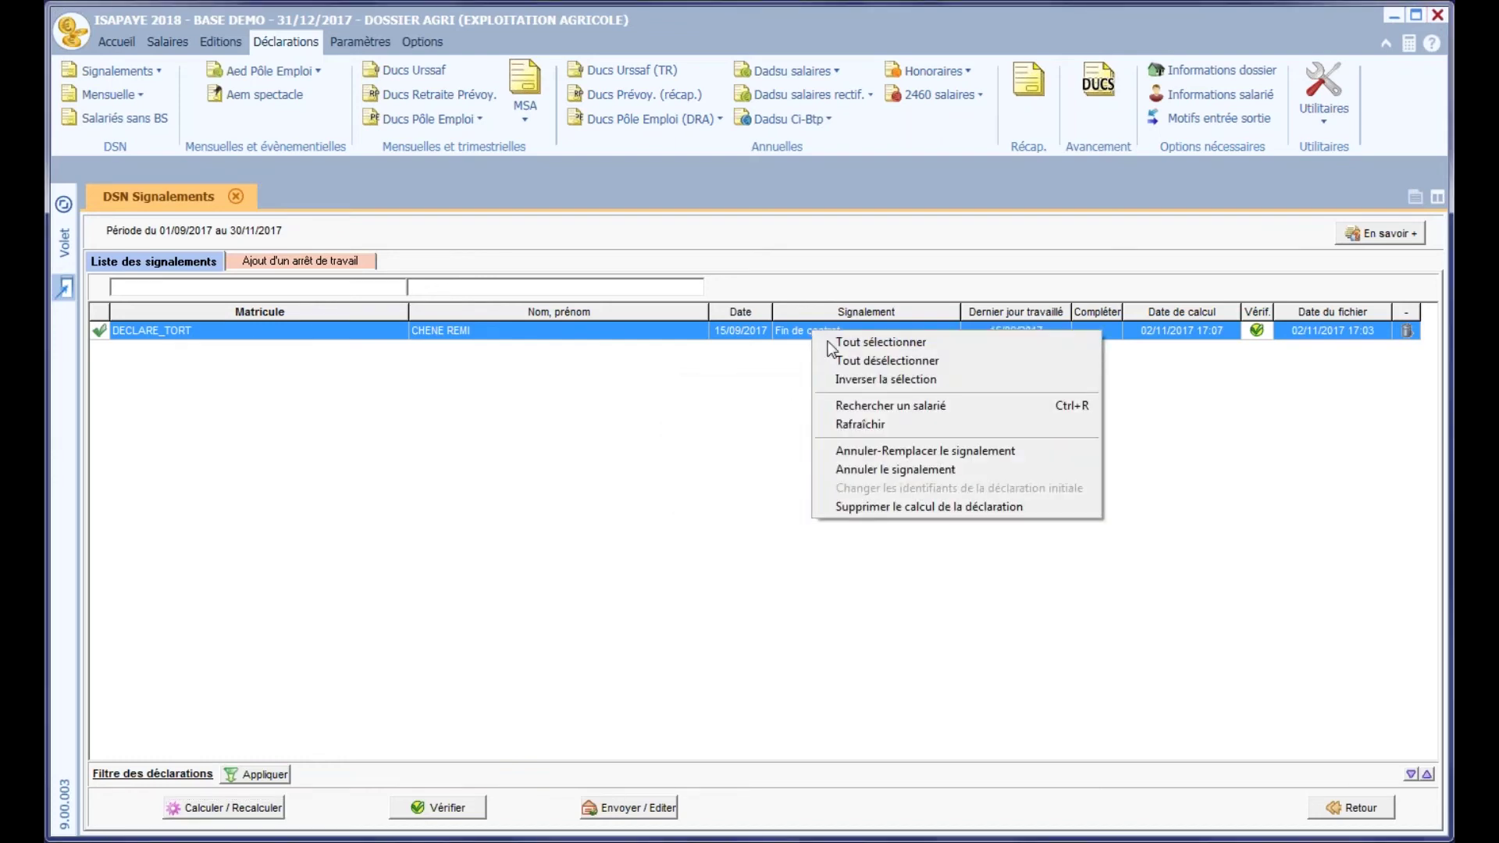
{"action": "left_click", "coordinate": [934, 455]}
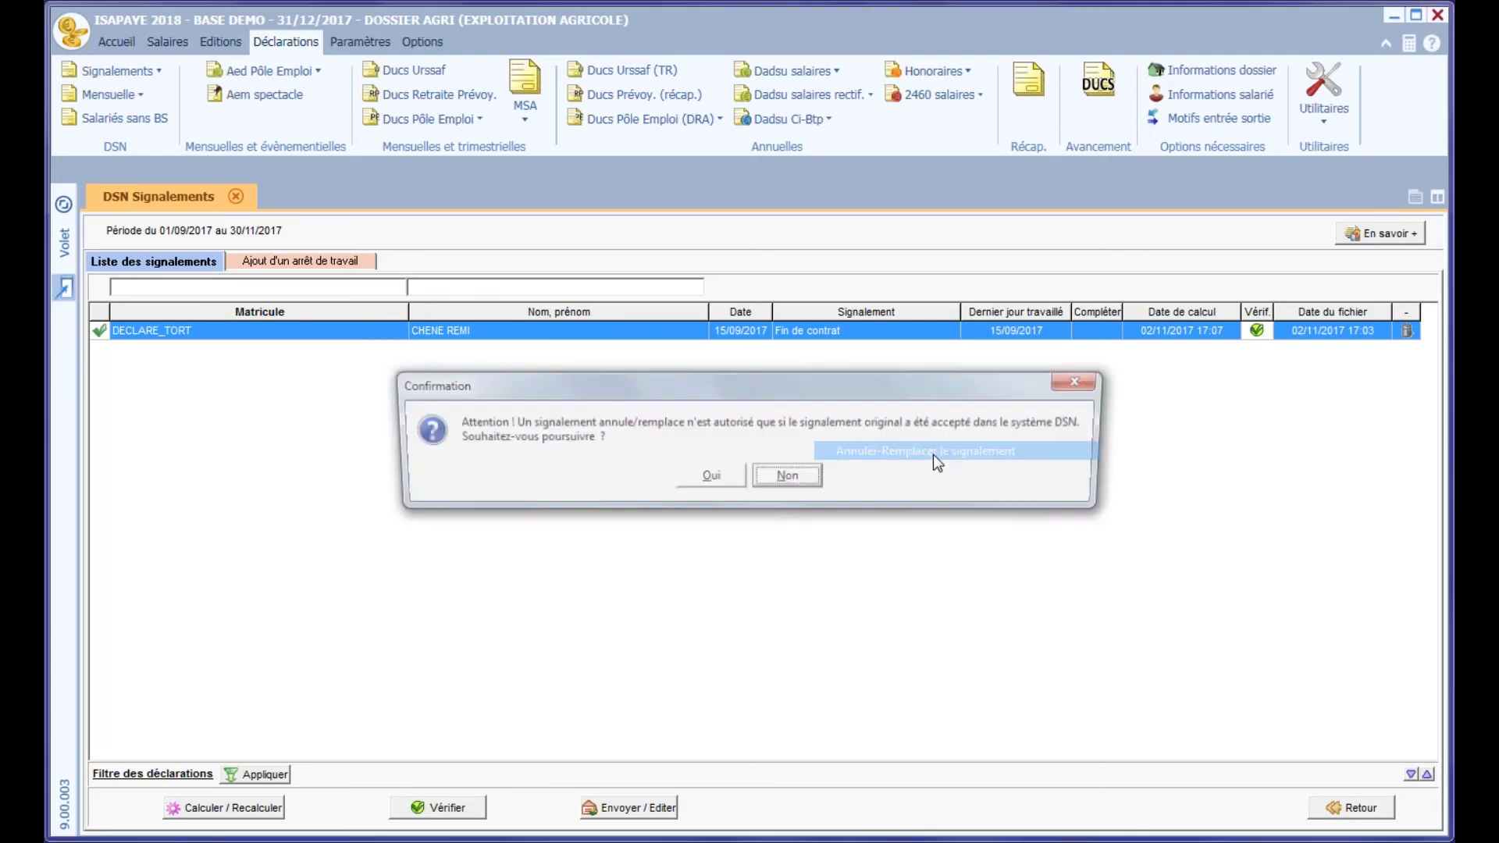
{"action": "left_click", "coordinate": [706, 479]}
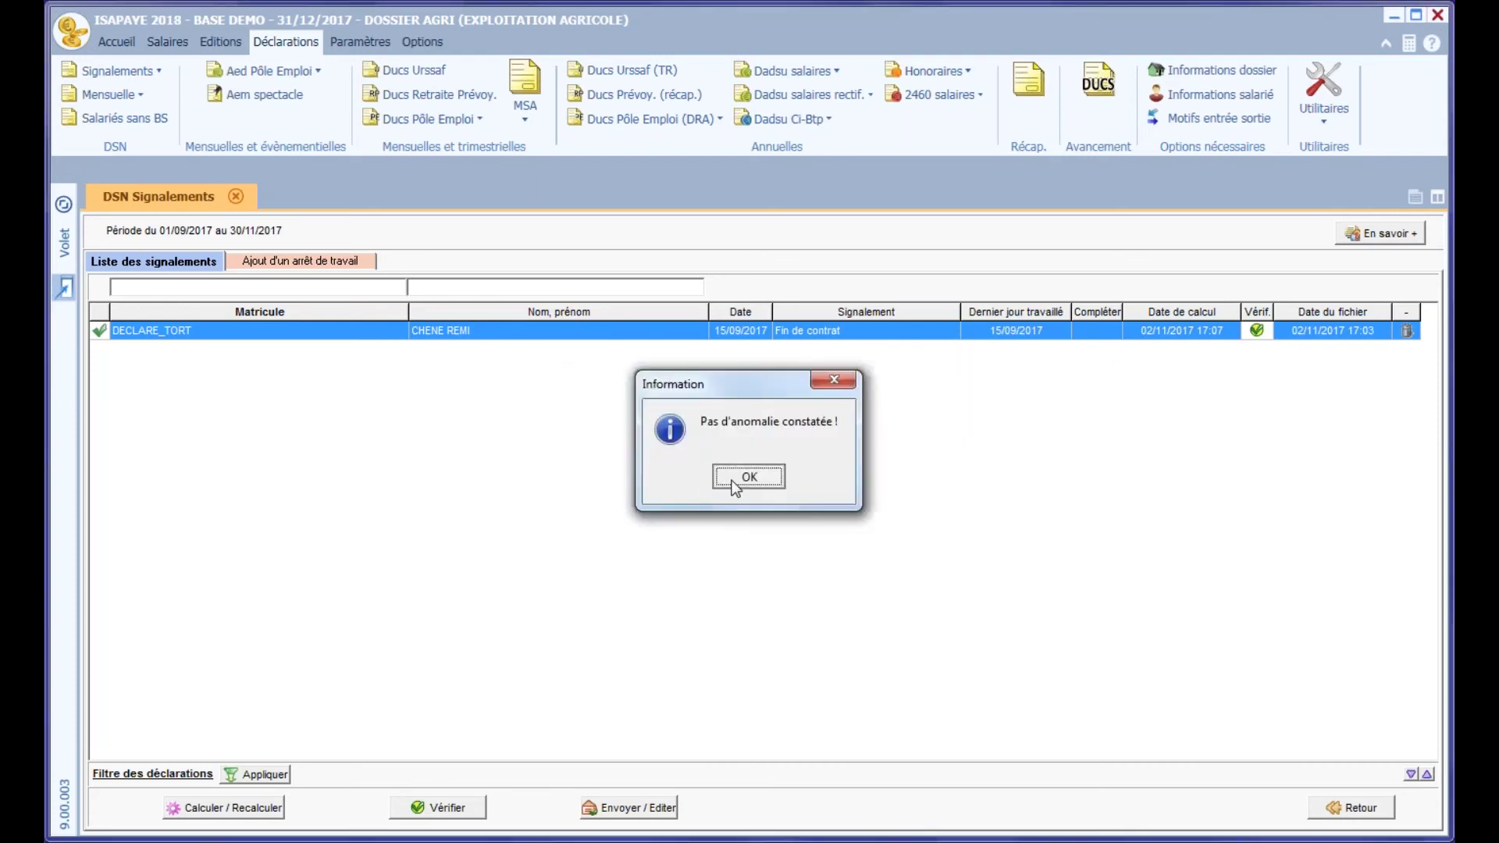
{"action": "left_click", "coordinate": [729, 475]}
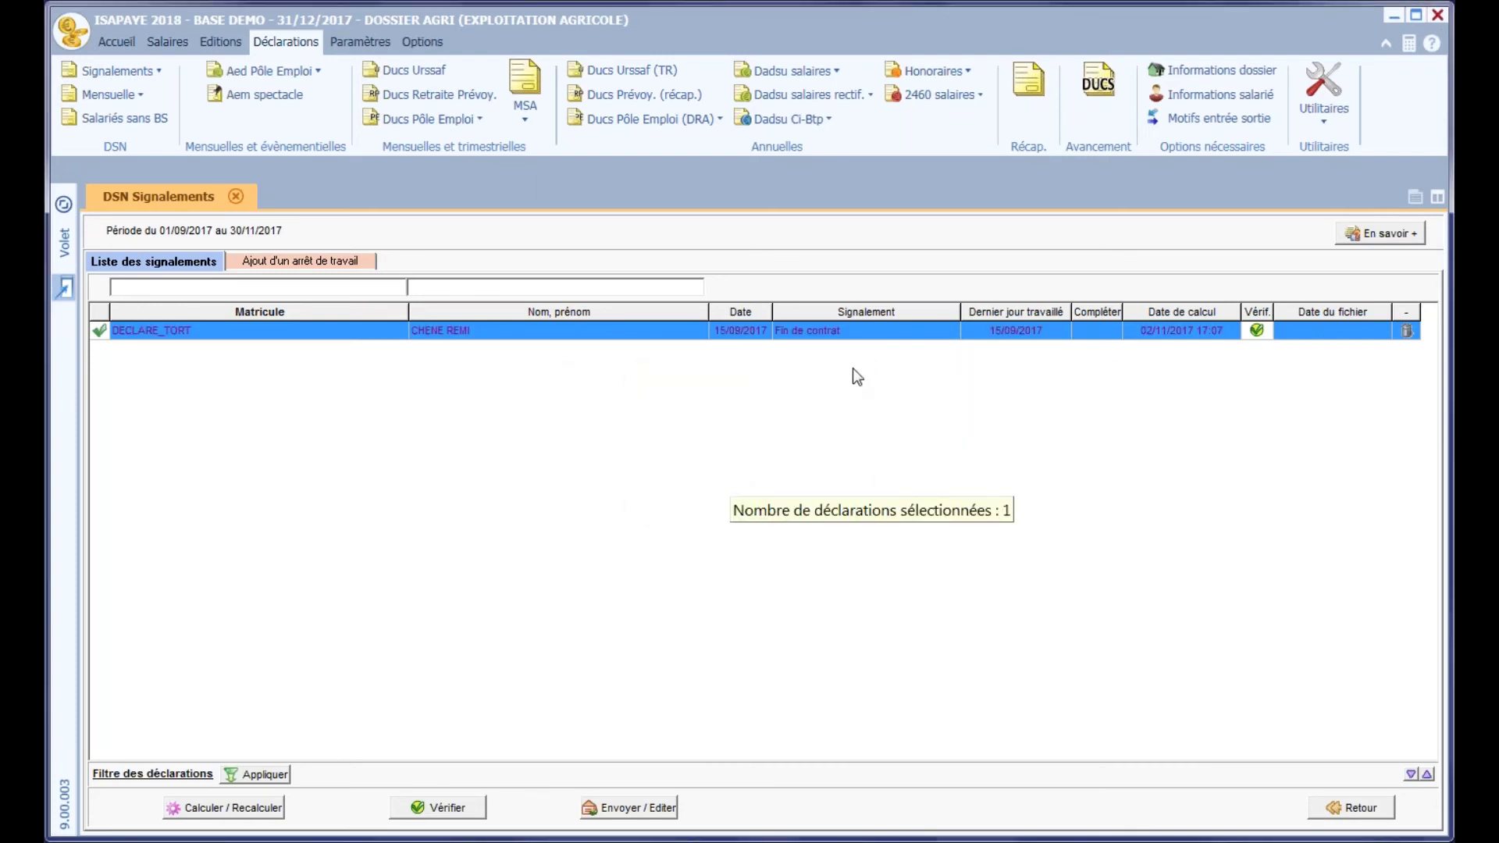
Transfer the signalement to the desktop as SFC_AGRI_DECLARE_TORT_150917_RA.dsn, replacing the existing file, and close the DSN signalements
{"action": "left_click", "coordinate": [634, 809]}
{"action": "left_click", "coordinate": [880, 654]}
{"action": "left_click", "coordinate": [960, 517]}
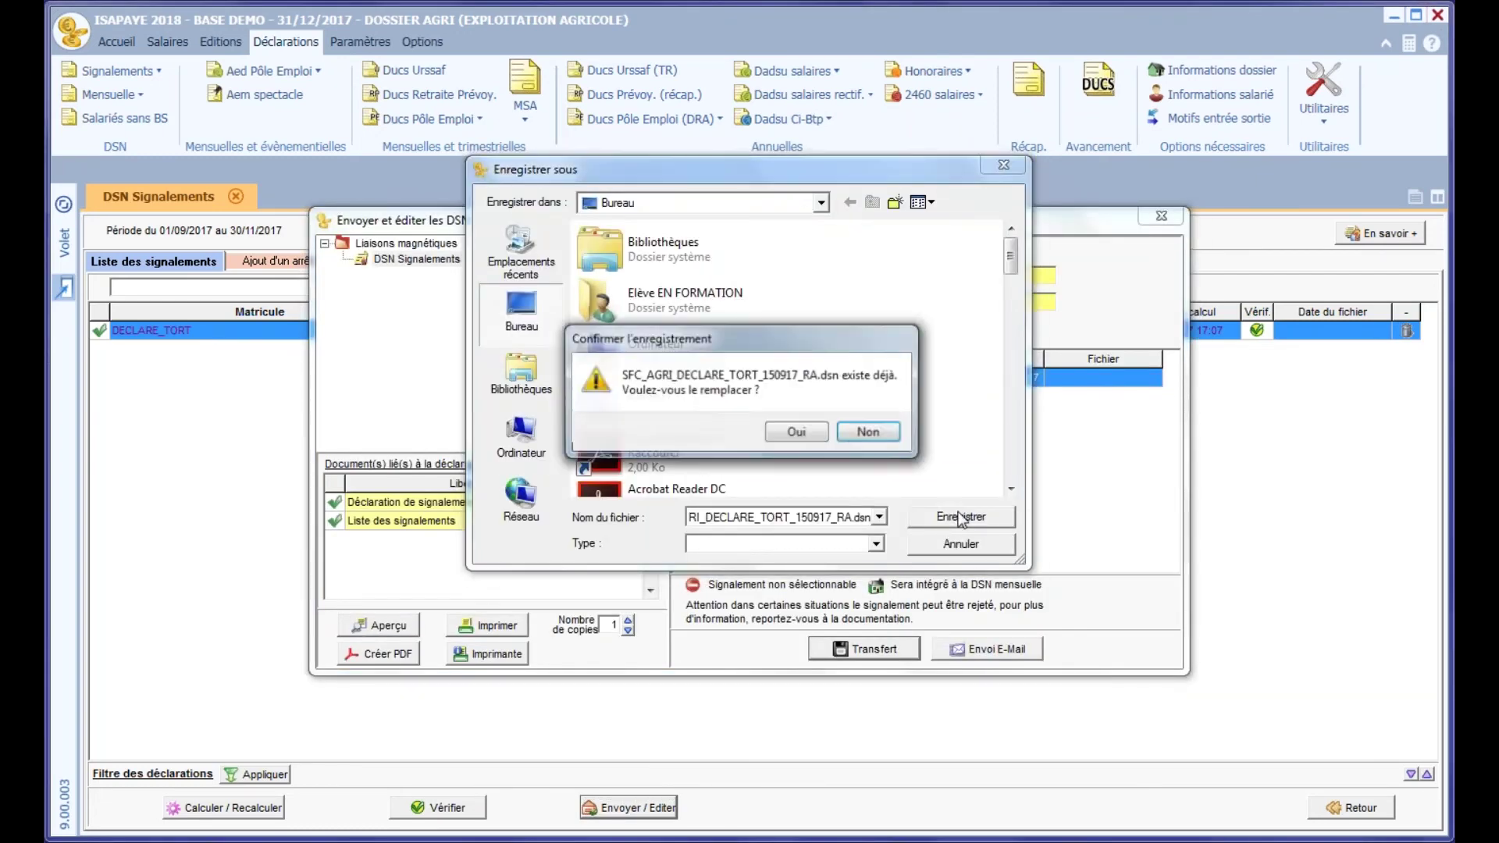
{"action": "left_click", "coordinate": [798, 433]}
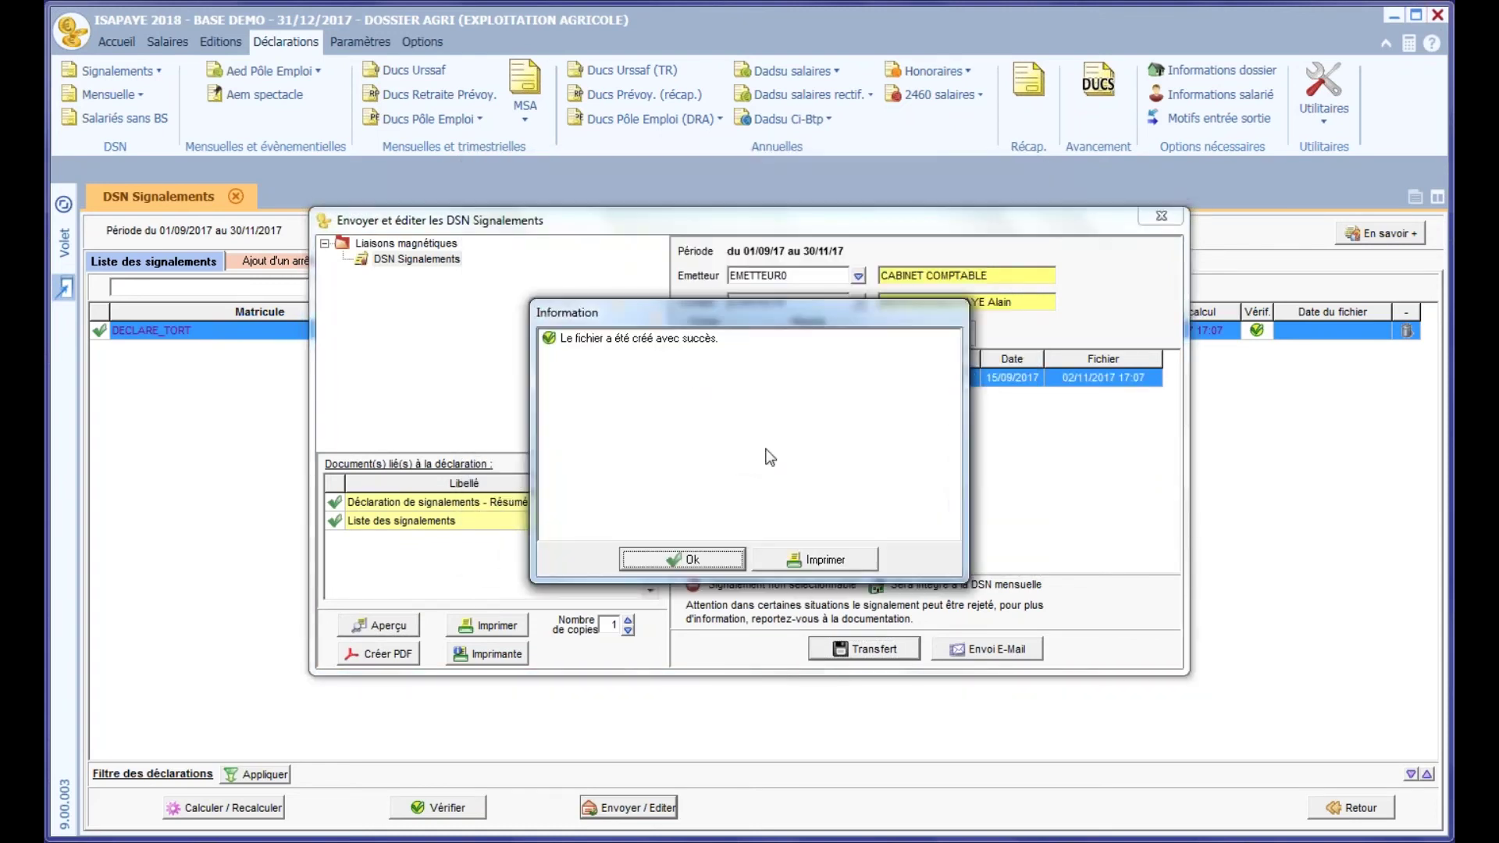
{"action": "left_click", "coordinate": [681, 559]}
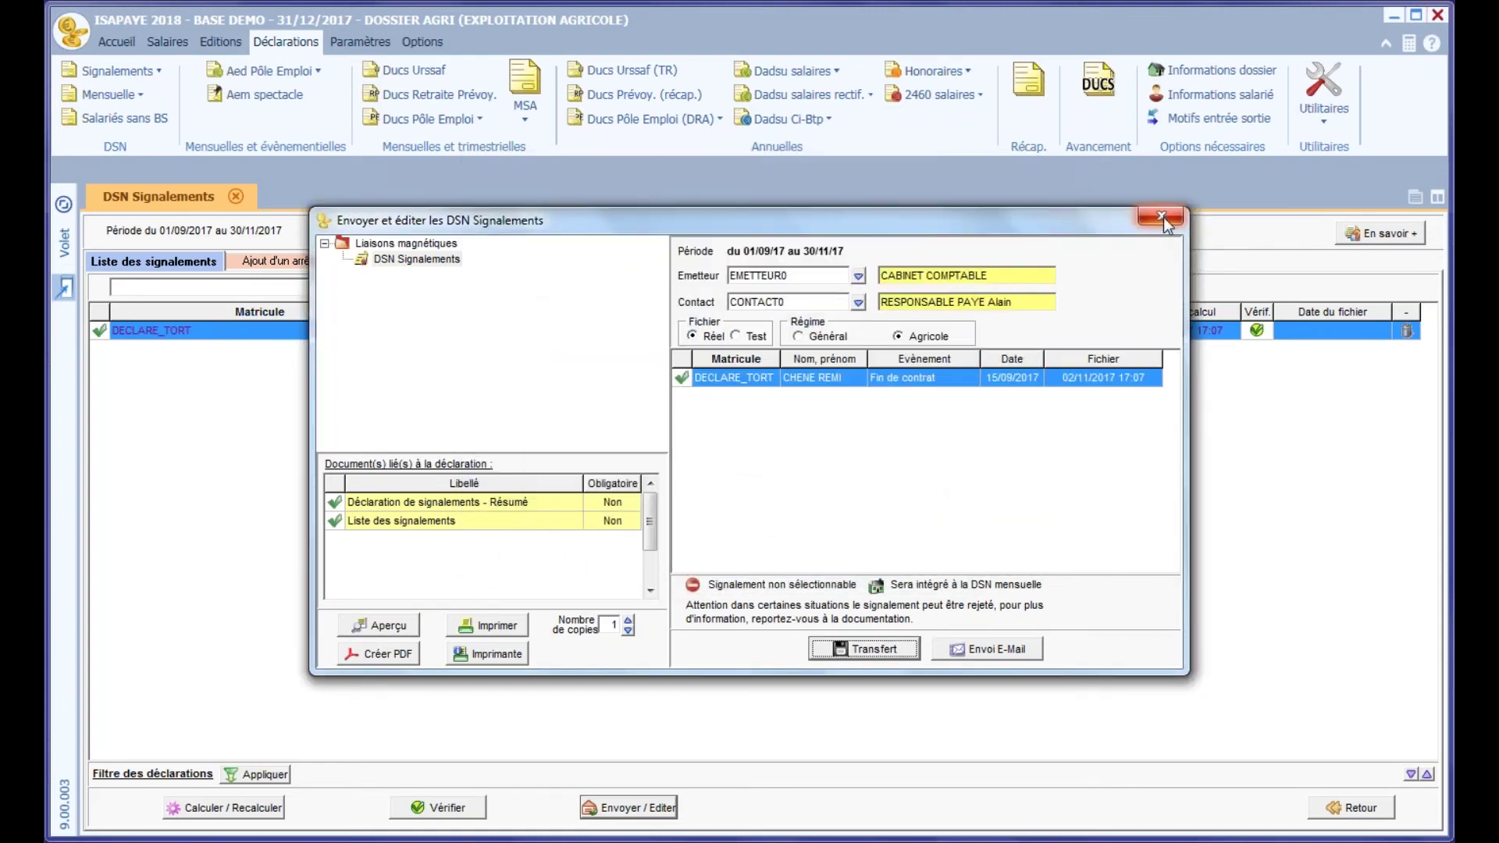
{"action": "left_click", "coordinate": [1162, 216]}
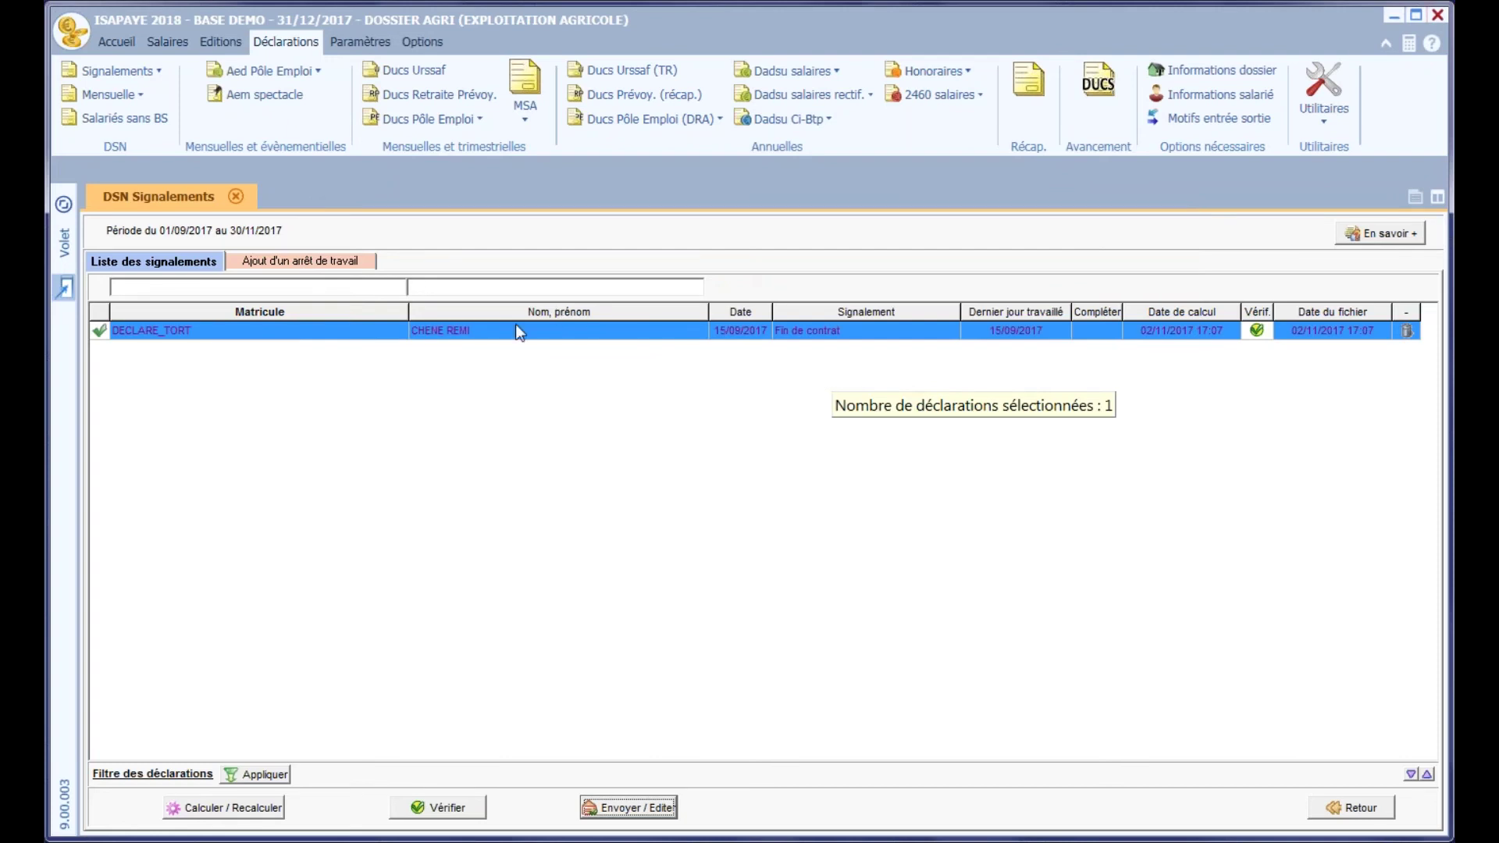
{"action": "left_click", "coordinate": [235, 197]}
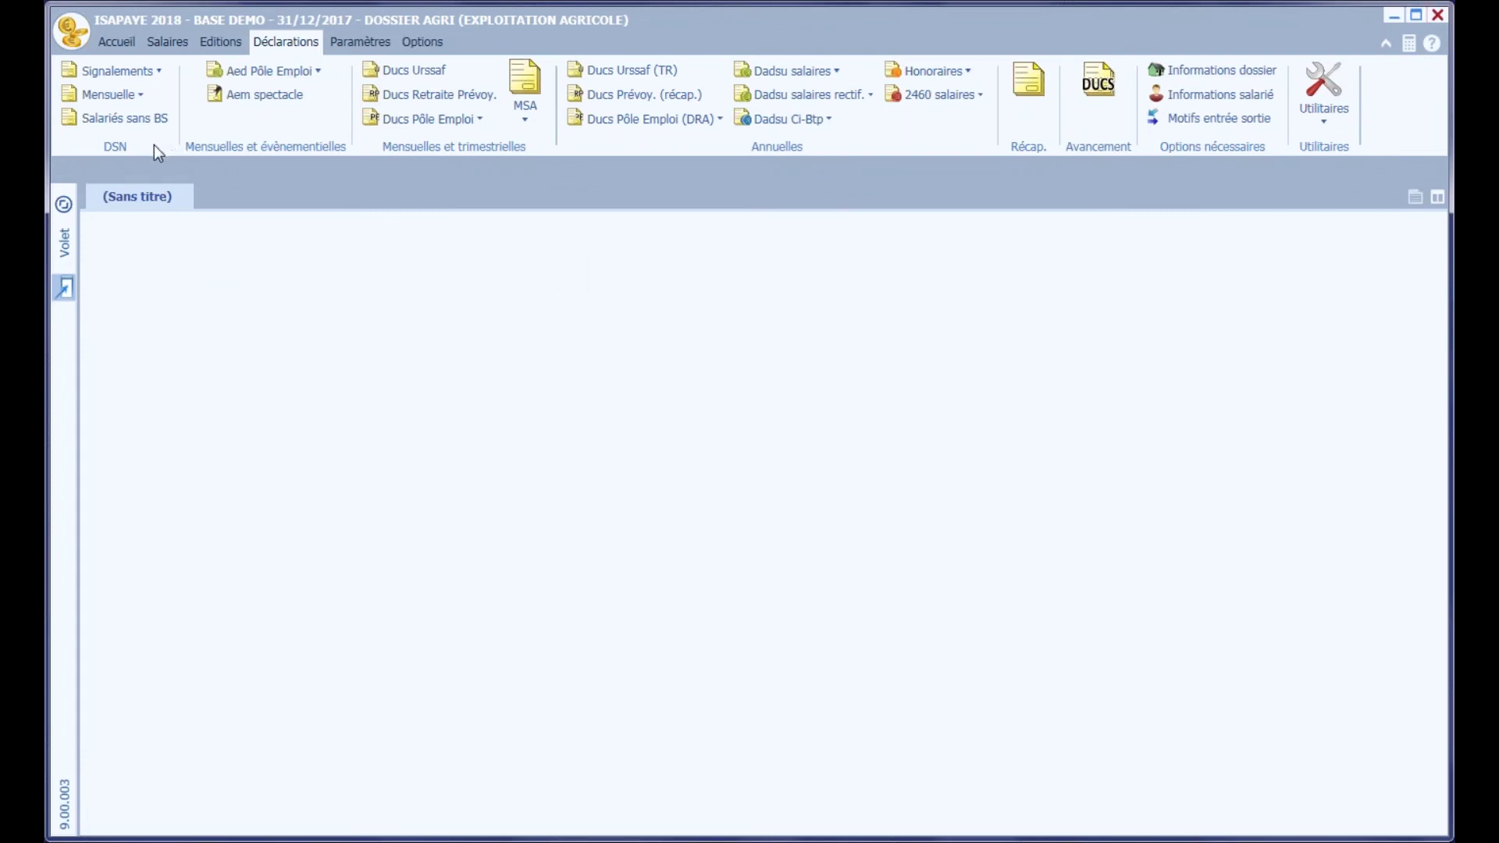
Access the monthly DSN declarations due in November 2017 and recalculate the one for dossier AGRI
{"action": "left_click", "coordinate": [133, 97]}
{"action": "left_click", "coordinate": [135, 117]}
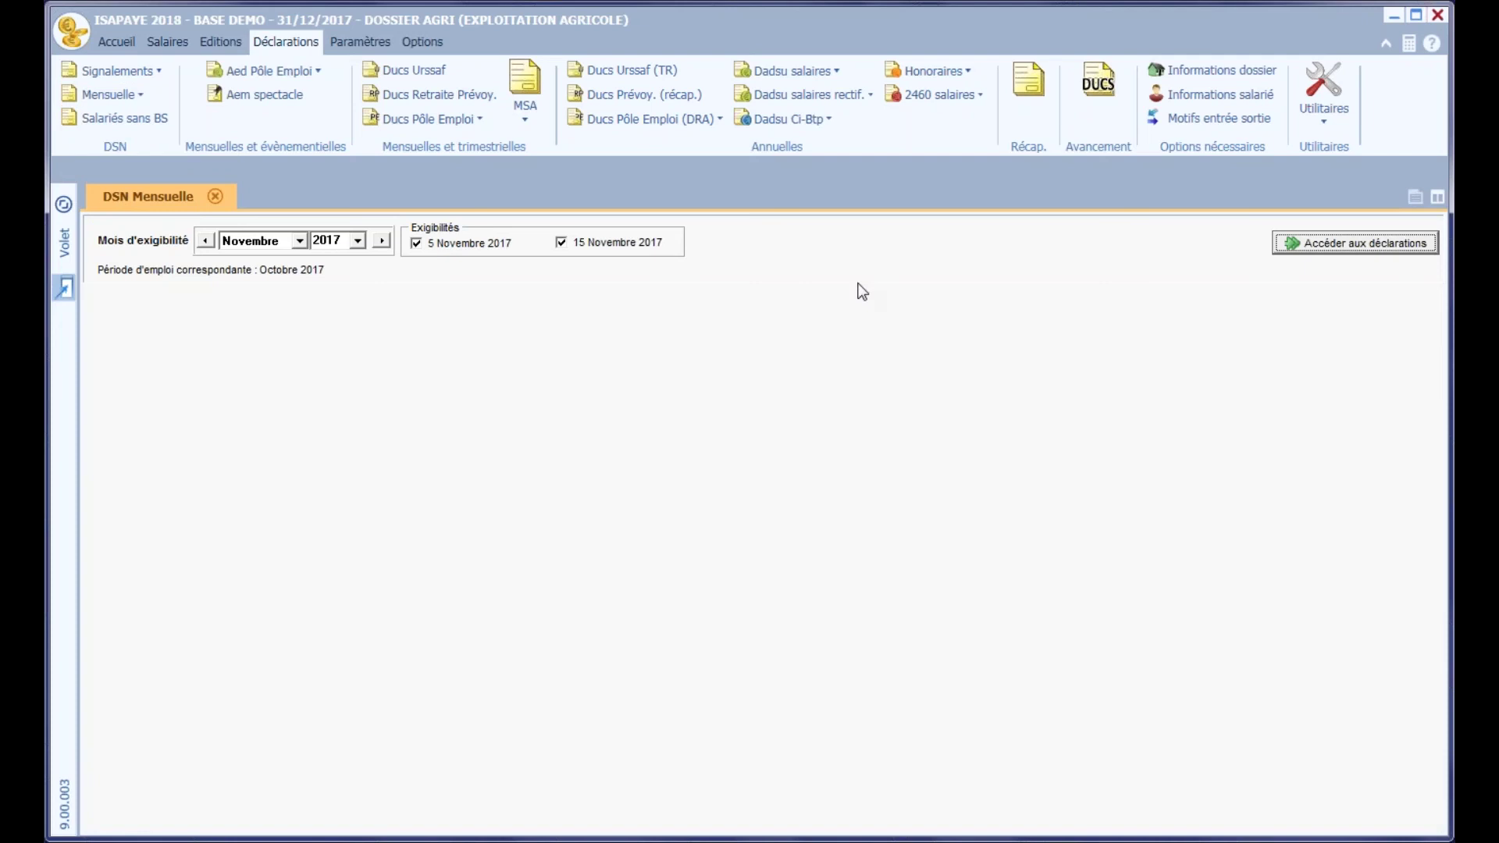
{"action": "left_click", "coordinate": [1305, 244]}
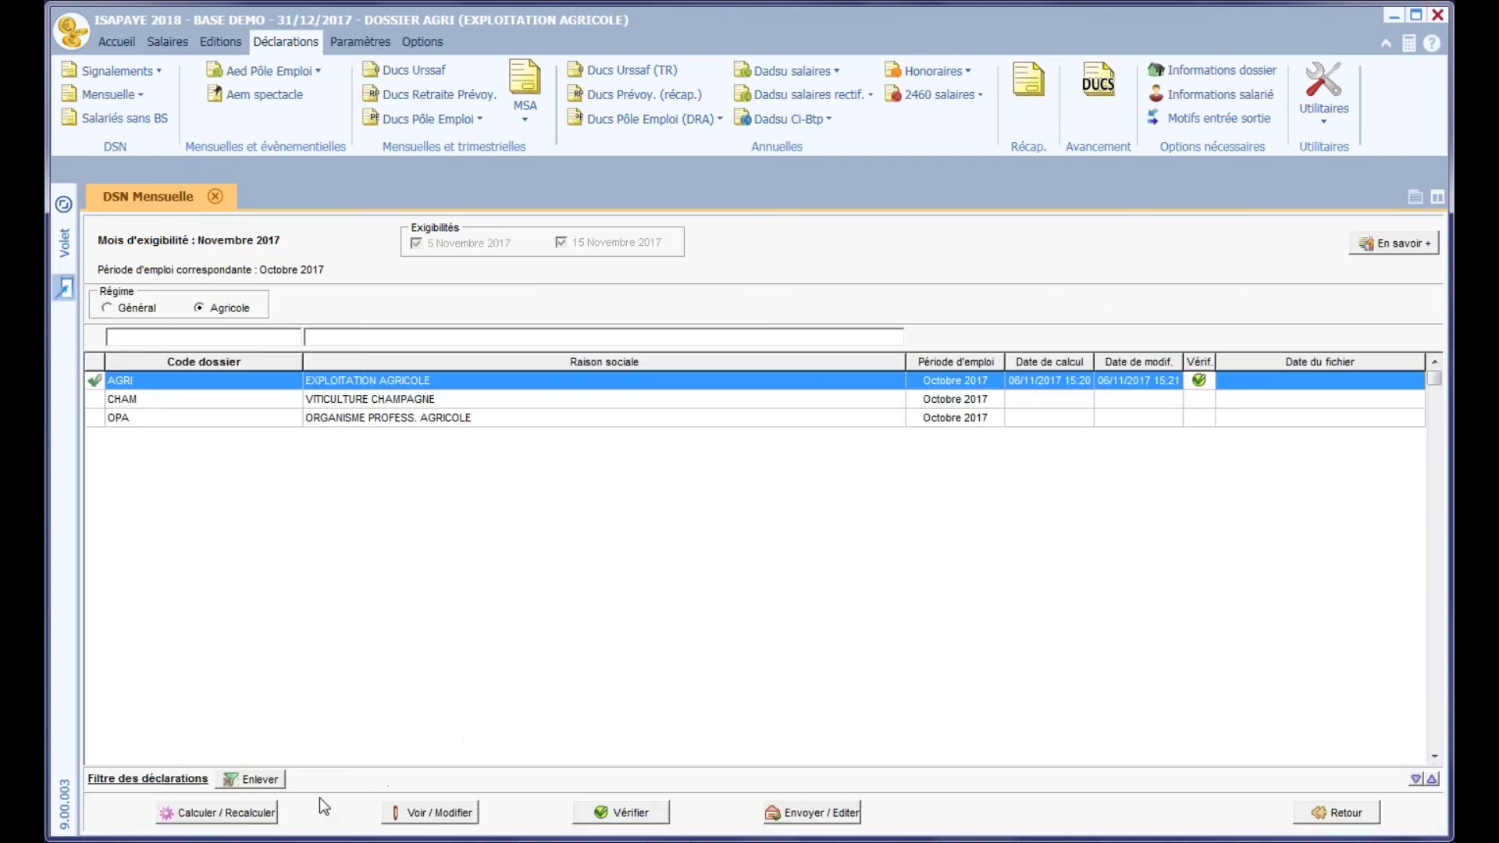
{"action": "left_click", "coordinate": [270, 819]}
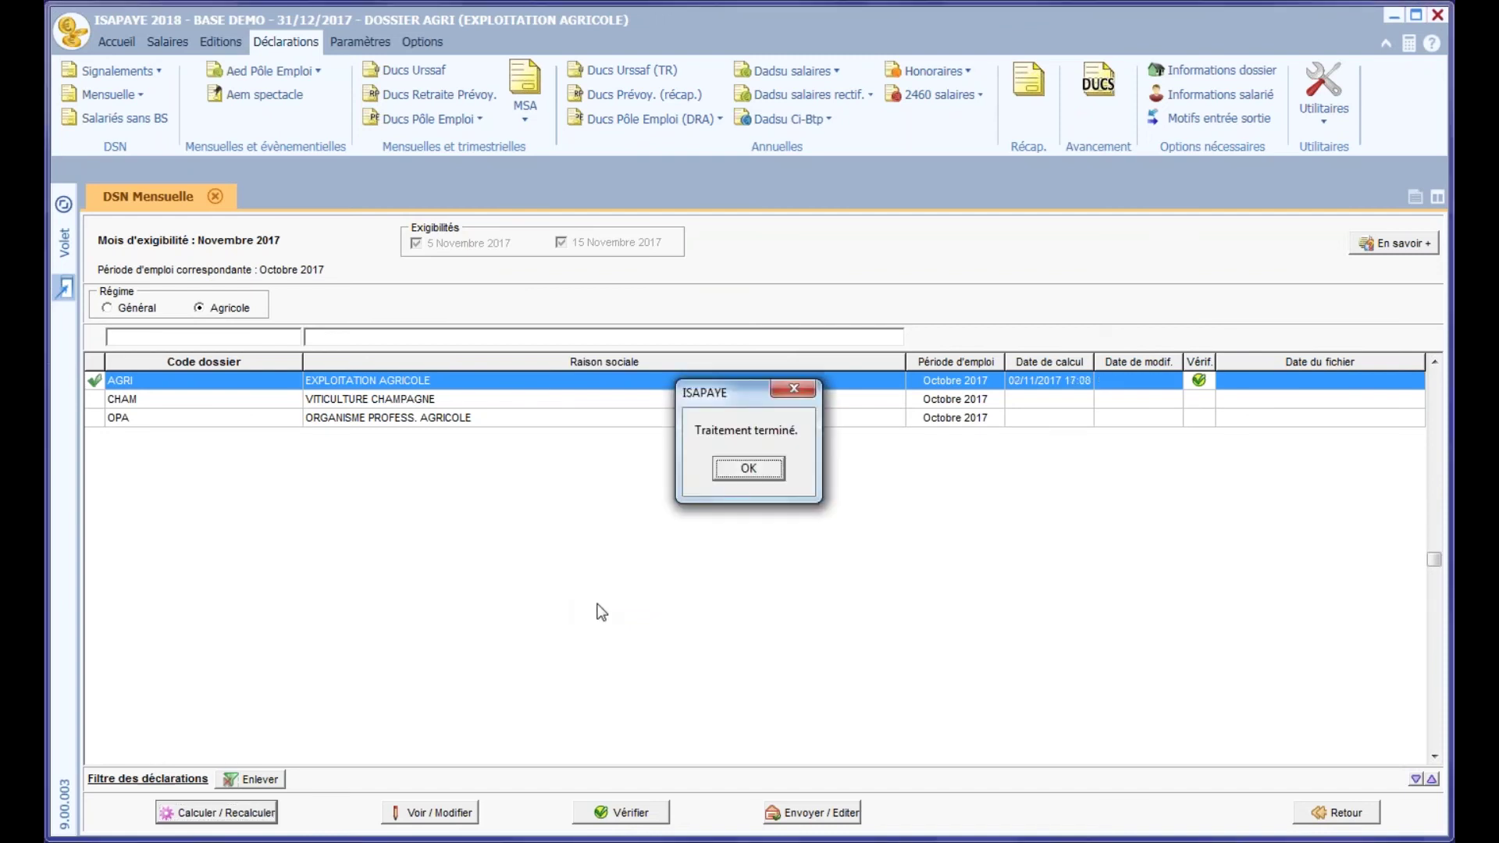
{"action": "left_click", "coordinate": [742, 471]}
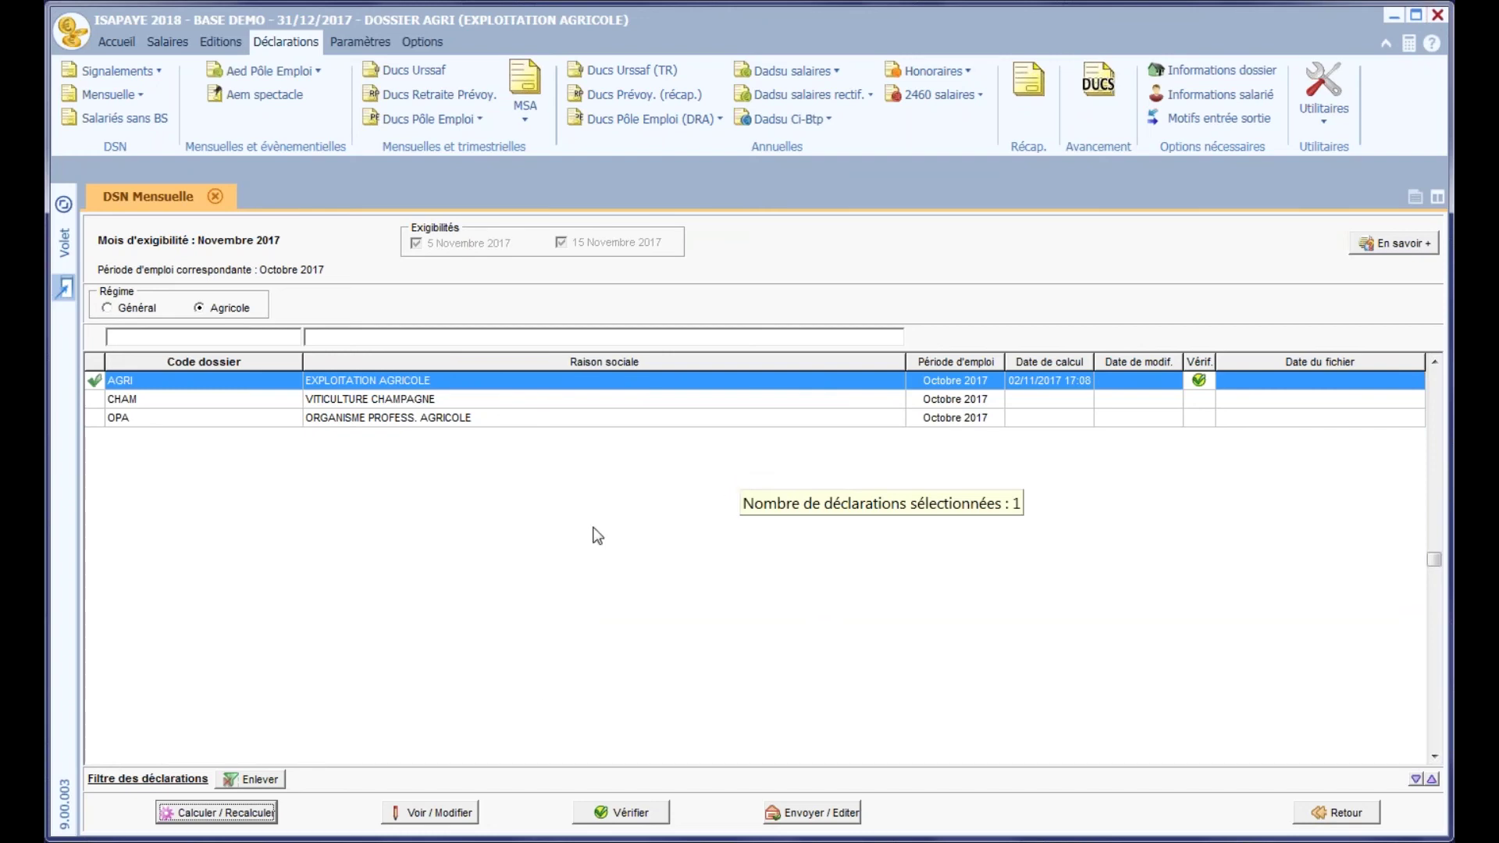
In the AGRI monthly DSN, set the modification date of DECLARE_TORT's employment contract change to 15/09/2017
{"action": "left_click", "coordinate": [432, 813]}
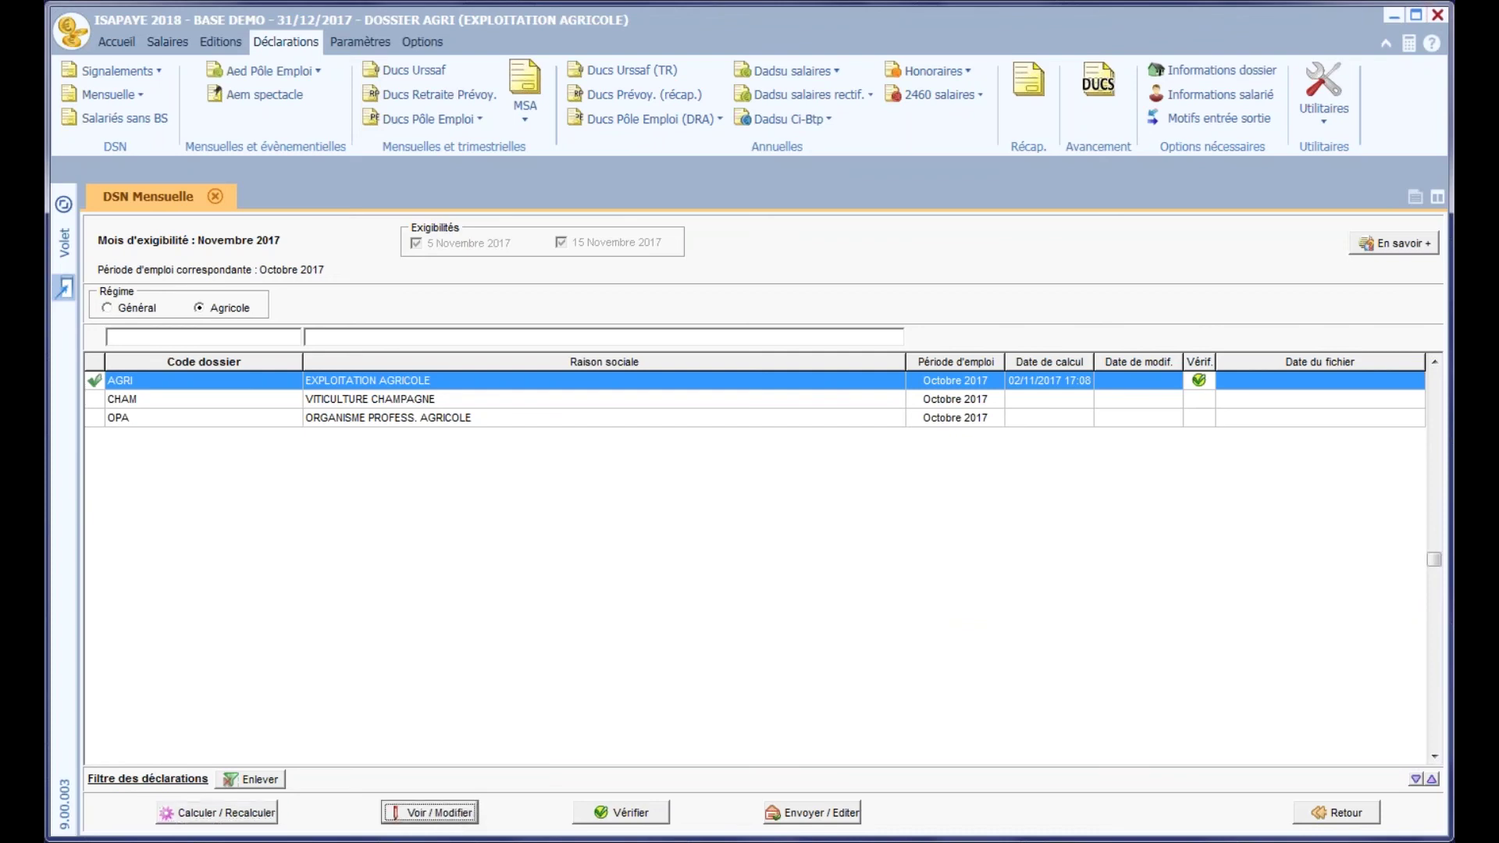
{"action": "left_click", "coordinate": [212, 219]}
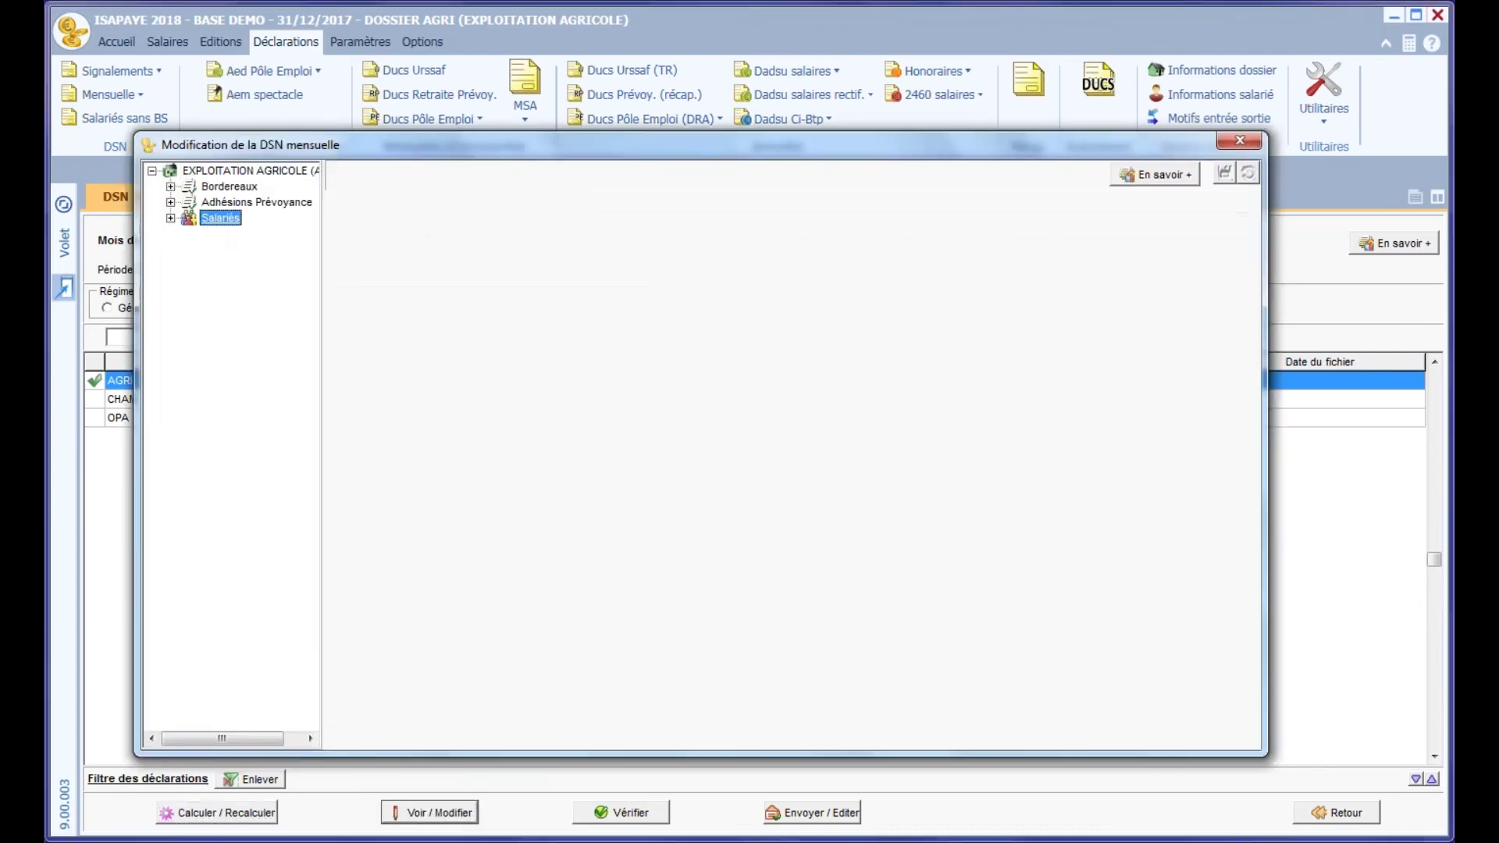
{"action": "left_click", "coordinate": [170, 219]}
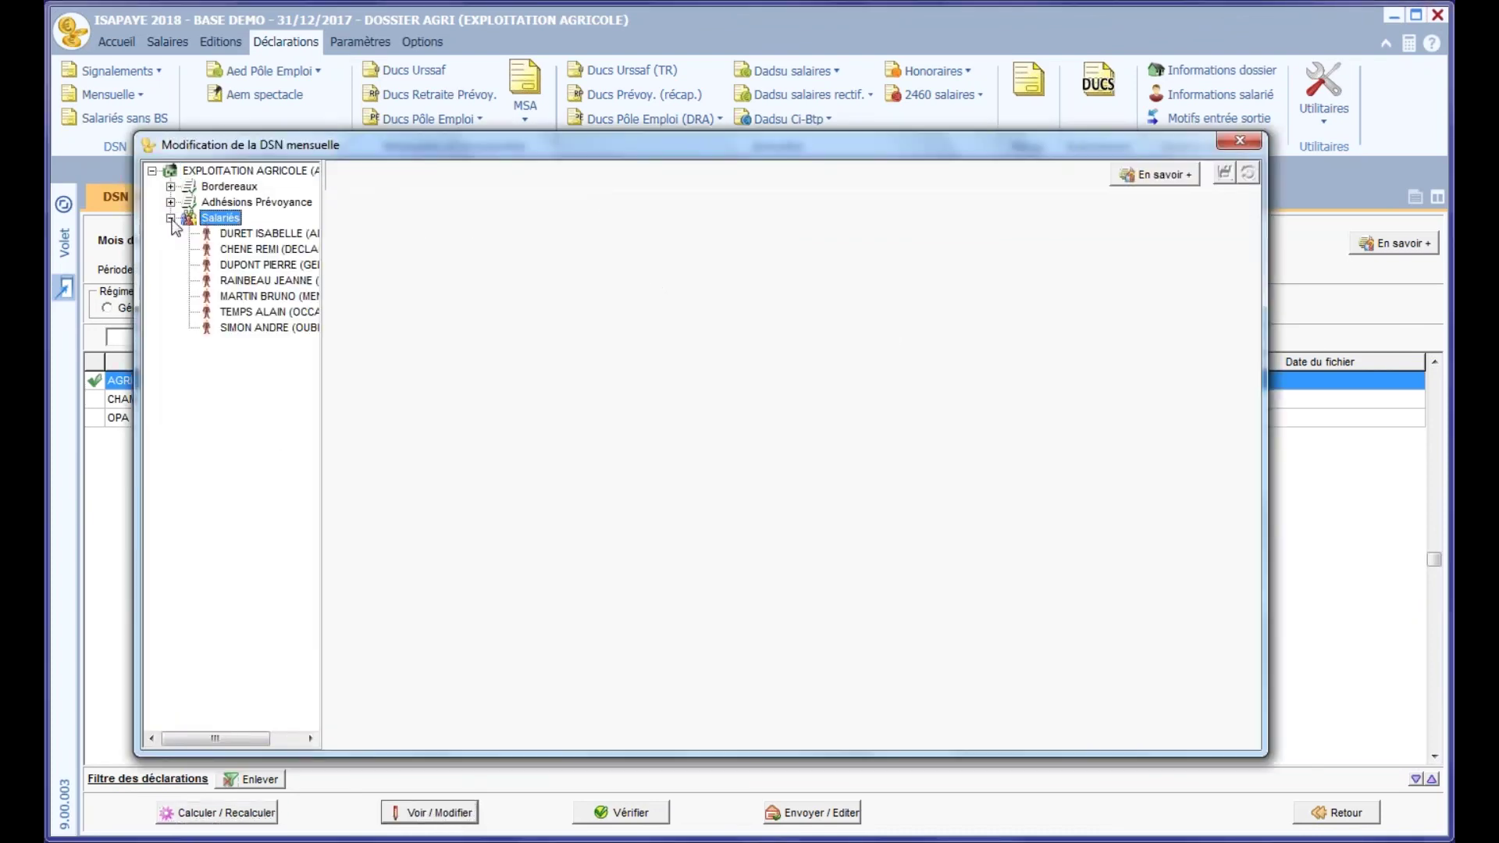
{"action": "left_click", "coordinate": [260, 249]}
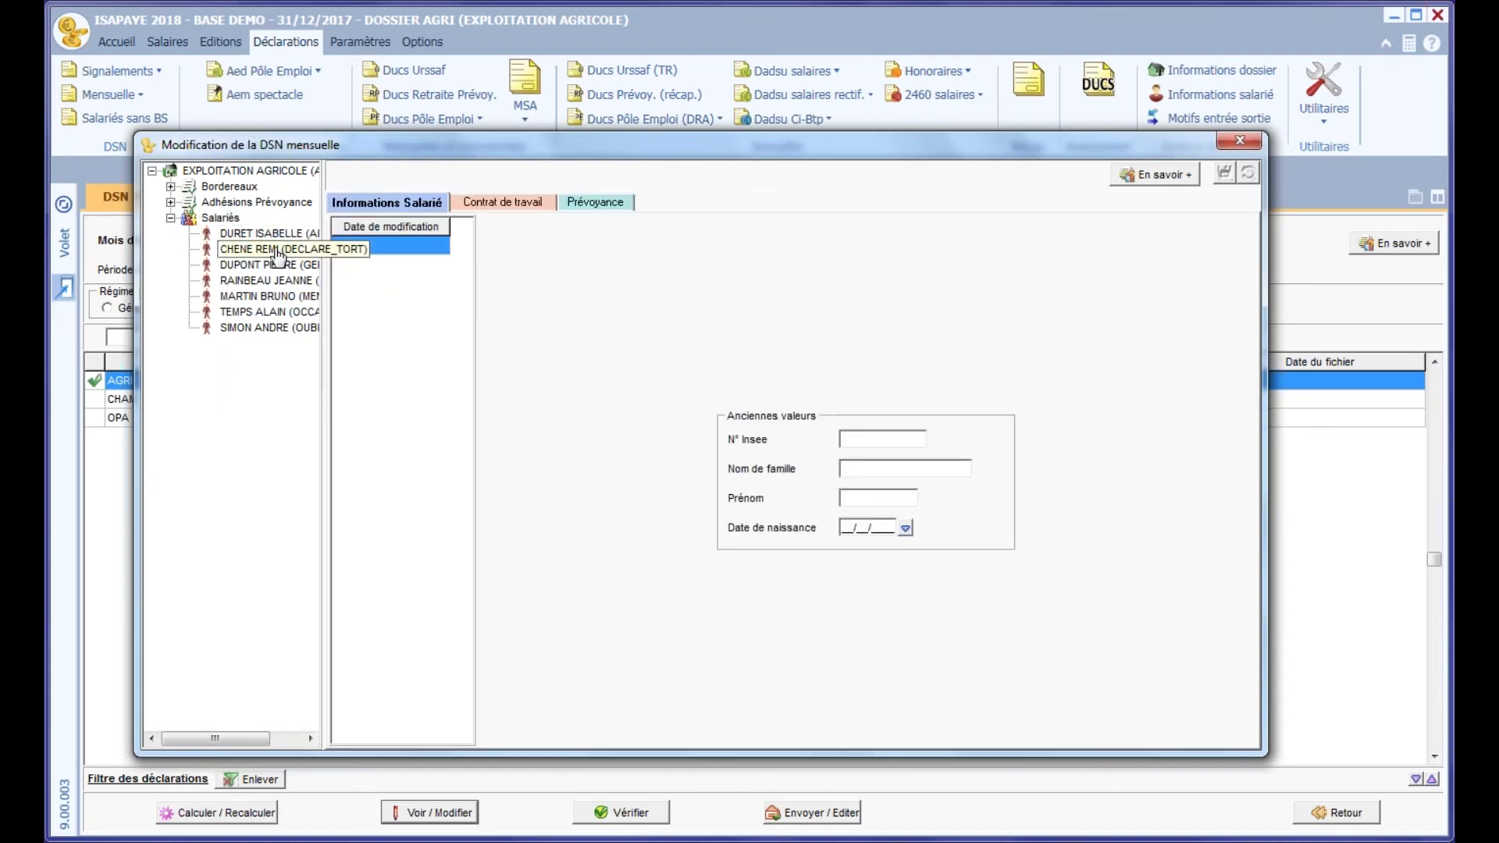
{"action": "left_click", "coordinate": [516, 202]}
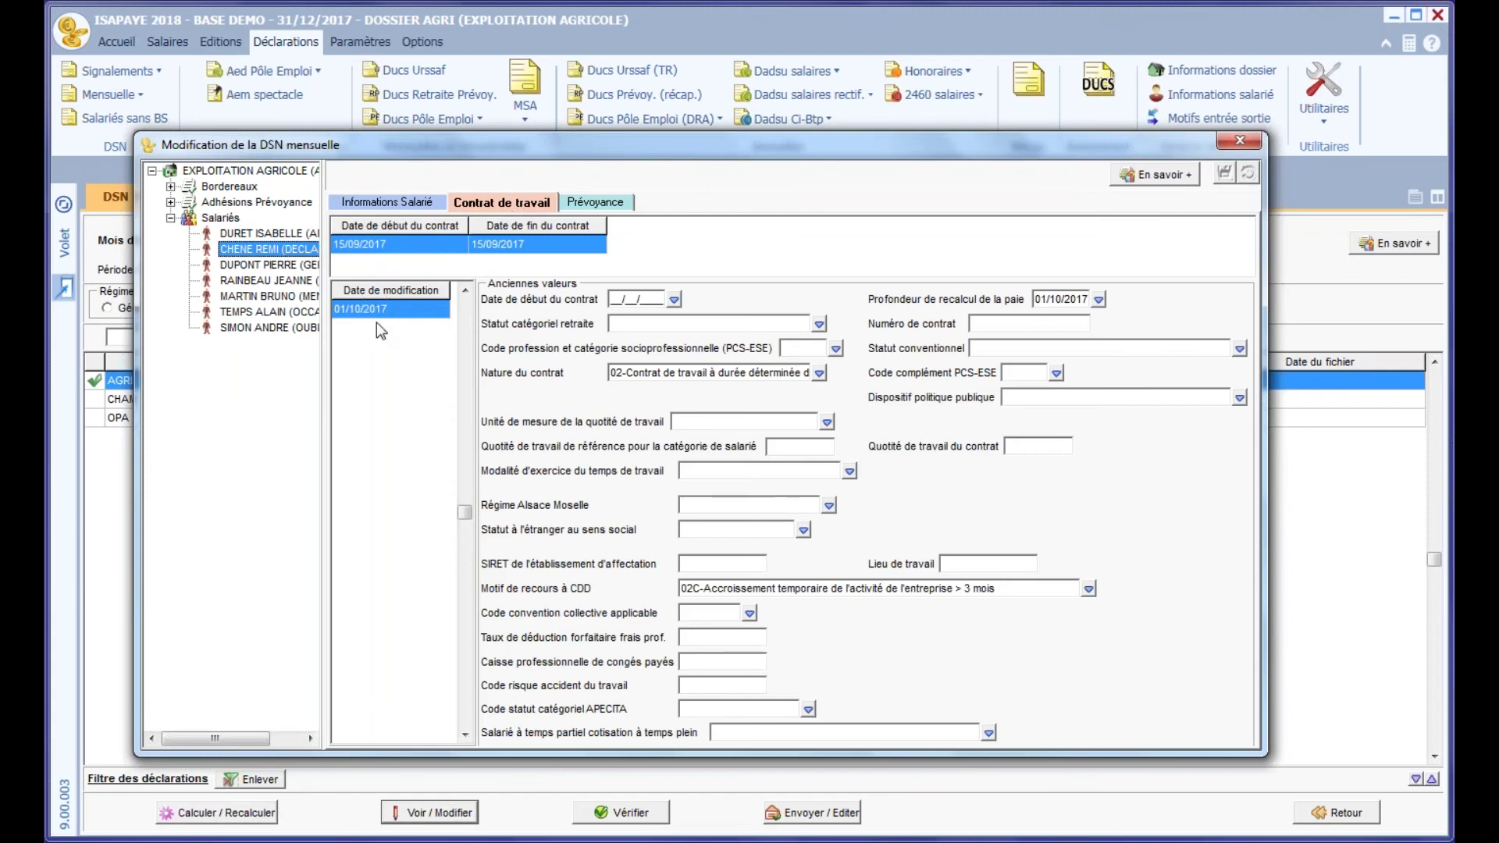
{"action": "left_click", "coordinate": [344, 309]}
{"action": "type", "text": "15/09"}
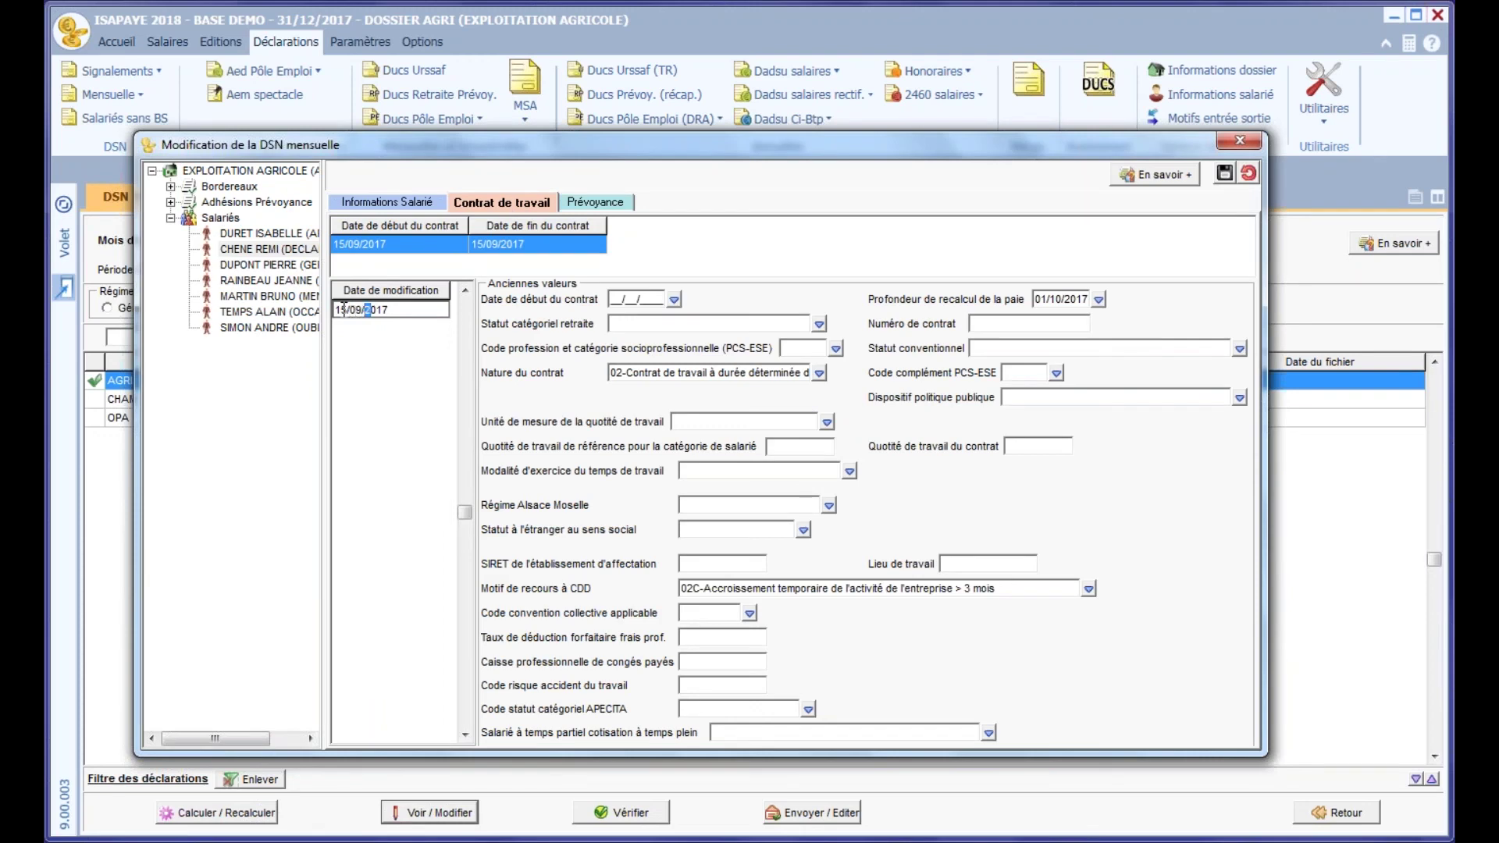
{"action": "left_click", "coordinate": [411, 311]}
Set the contract change's Profondeur de recalcul de la paie to 15/09/2017, save it, and close the monthly DSN
{"action": "left_click", "coordinate": [1047, 299]}
{"action": "type", "text": "1"}
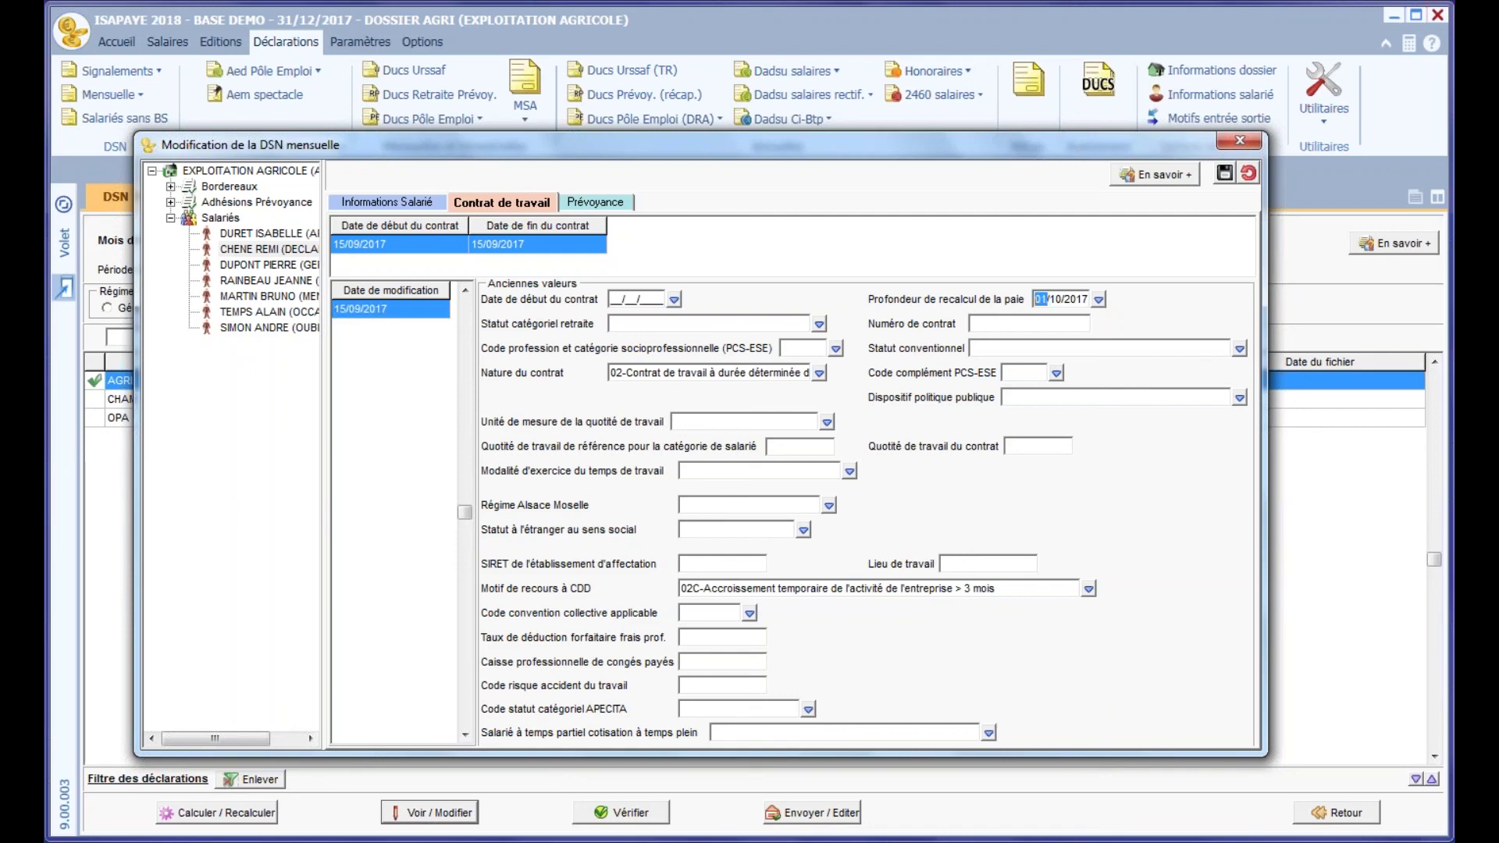
{"action": "type", "text": "5/09"}
{"action": "left_click", "coordinate": [1225, 179]}
{"action": "left_click", "coordinate": [1233, 147]}
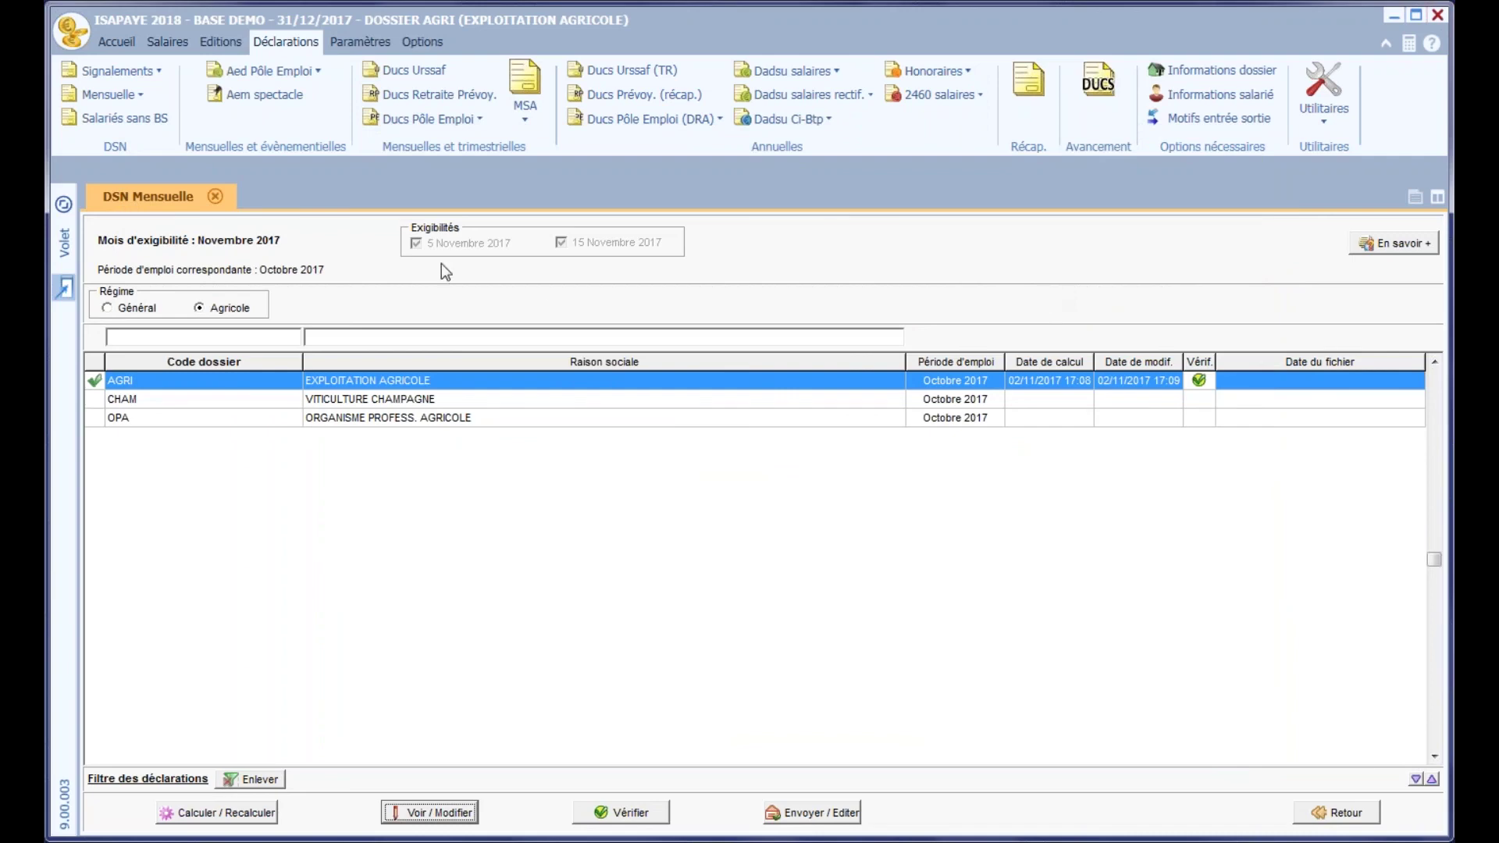
{"action": "left_click", "coordinate": [215, 196]}
Run the Clôture of DECLARE_TORT's October 2017 pay slip
{"action": "left_click", "coordinate": [173, 46]}
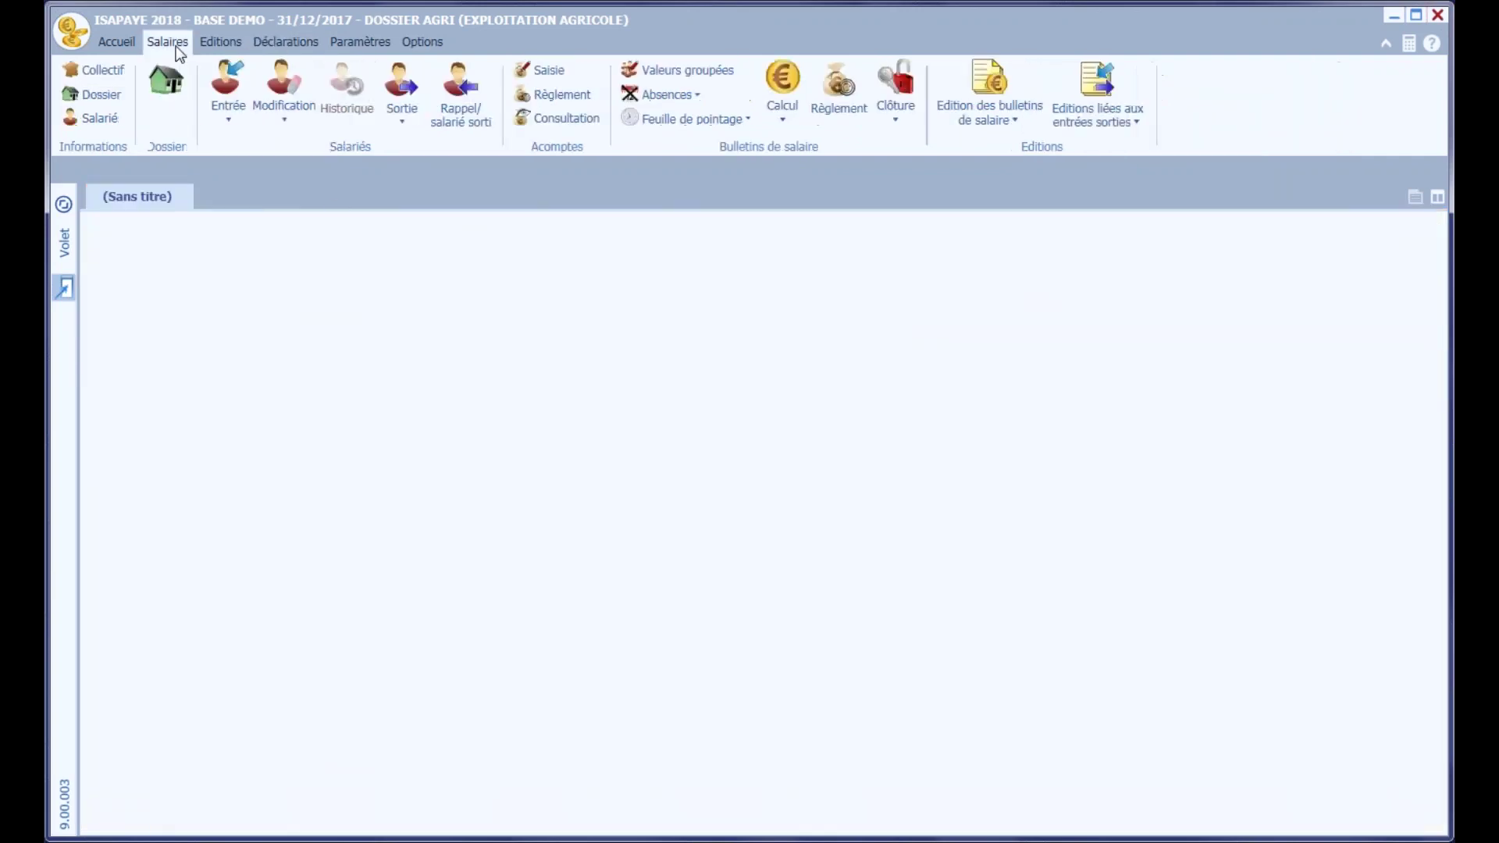
{"action": "left_click", "coordinate": [791, 80]}
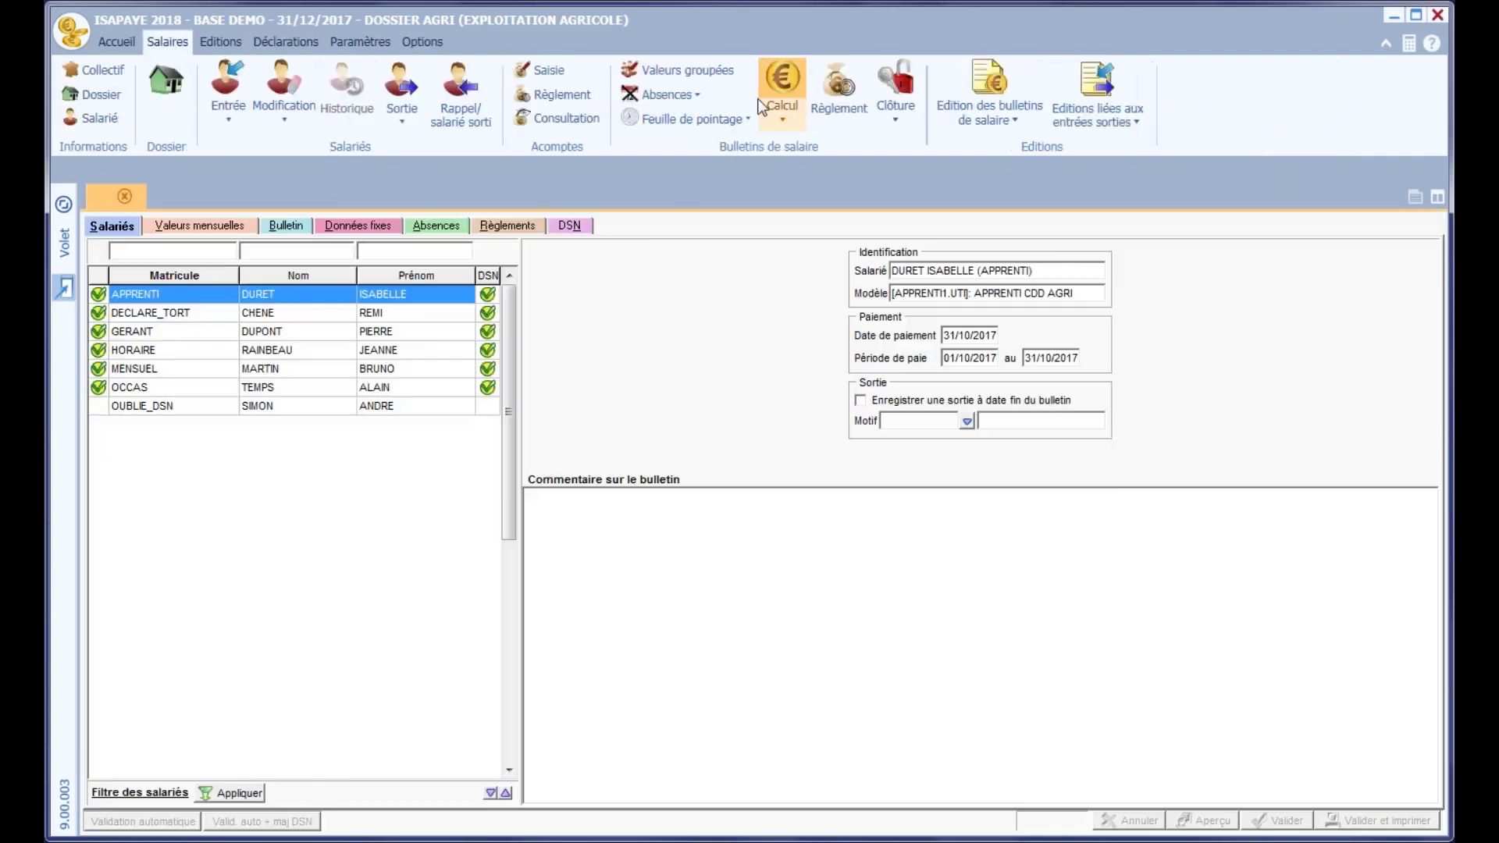
{"action": "left_click", "coordinate": [896, 86]}
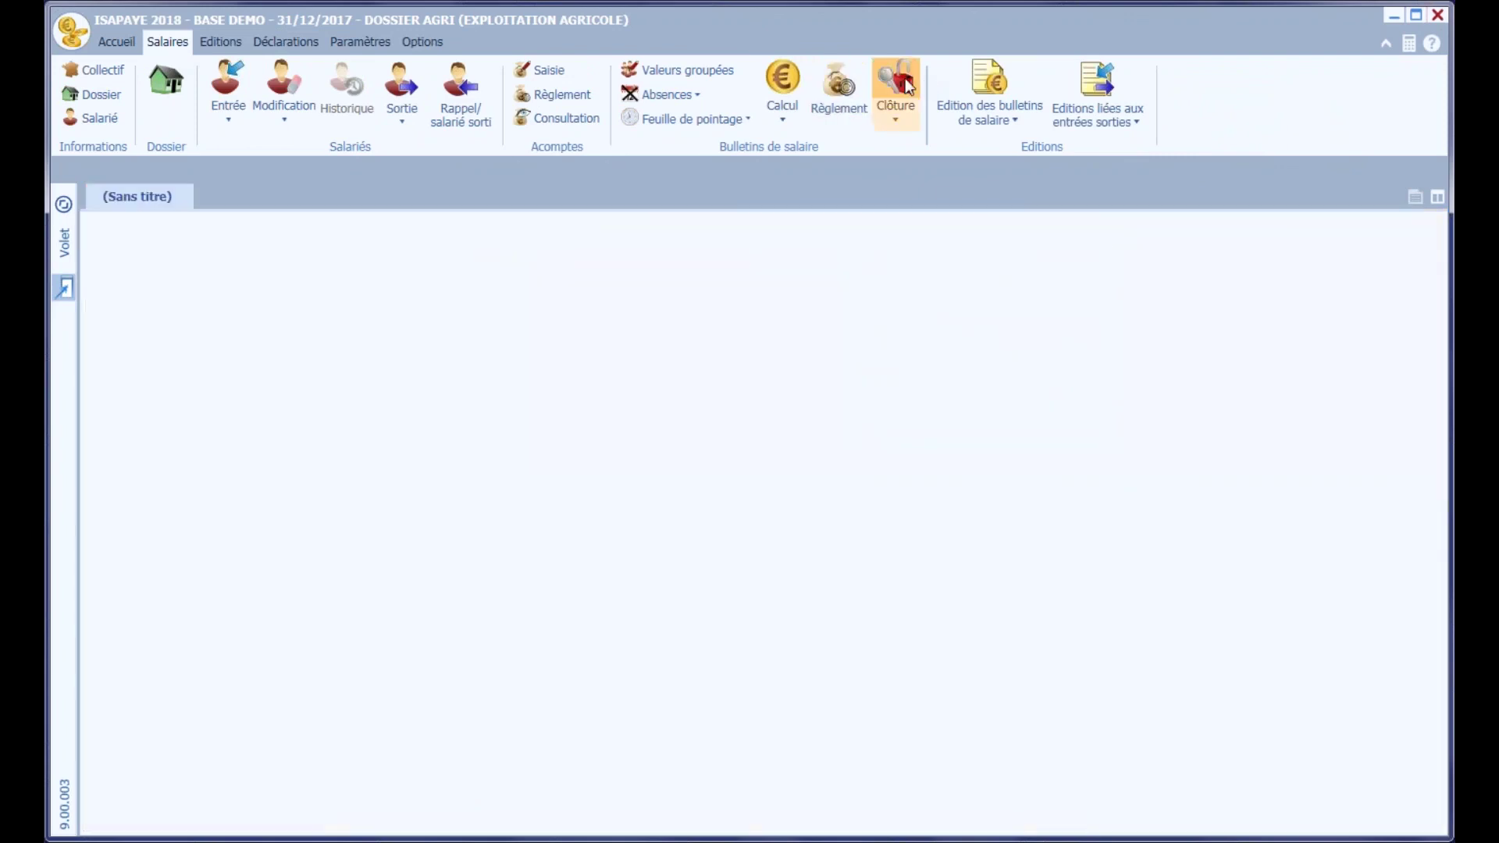
{"action": "left_click", "coordinate": [414, 326]}
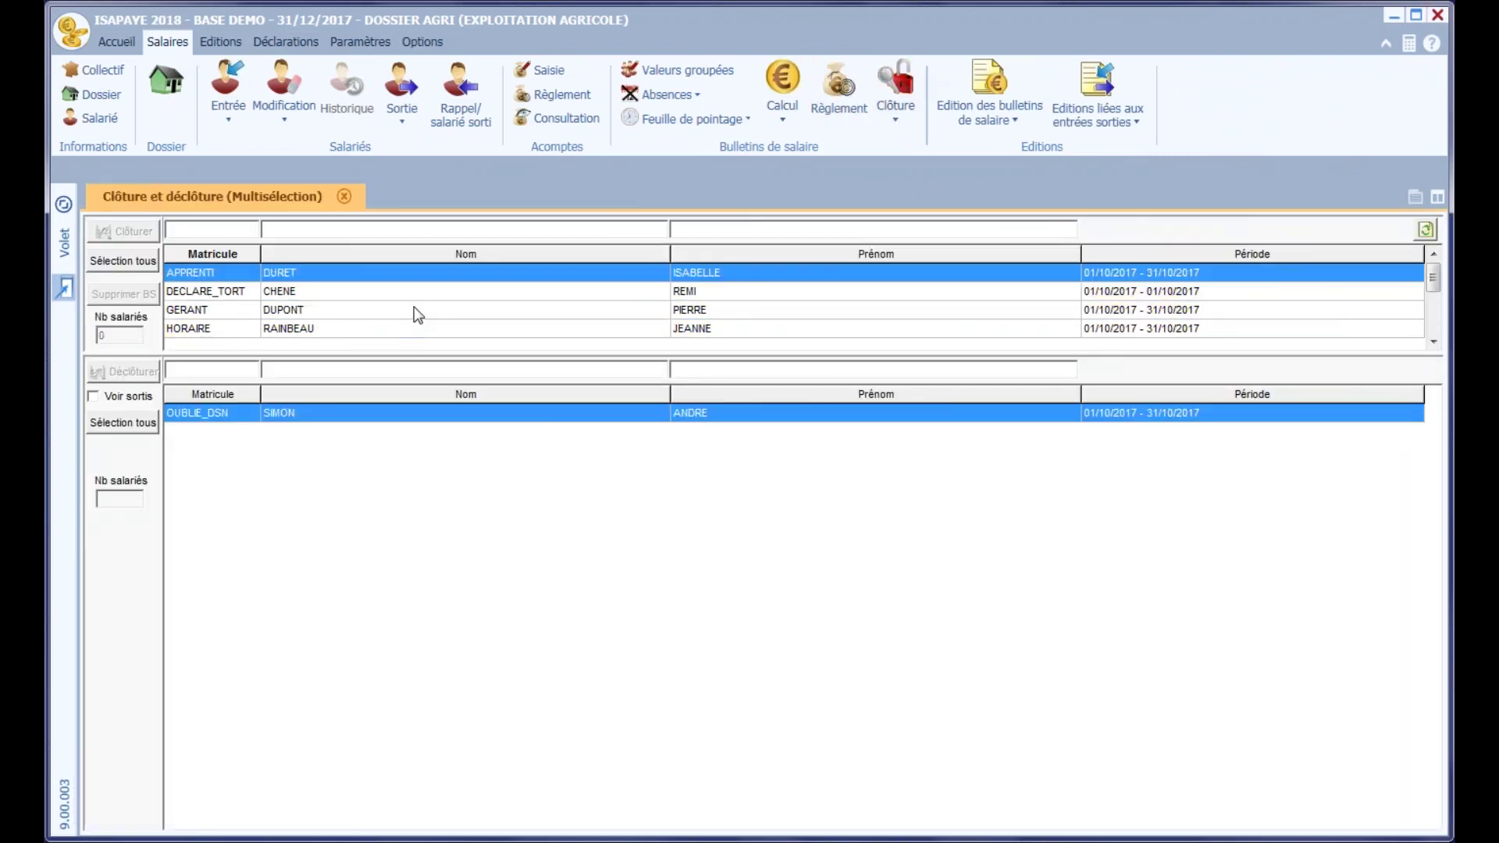
{"action": "left_click", "coordinate": [381, 292]}
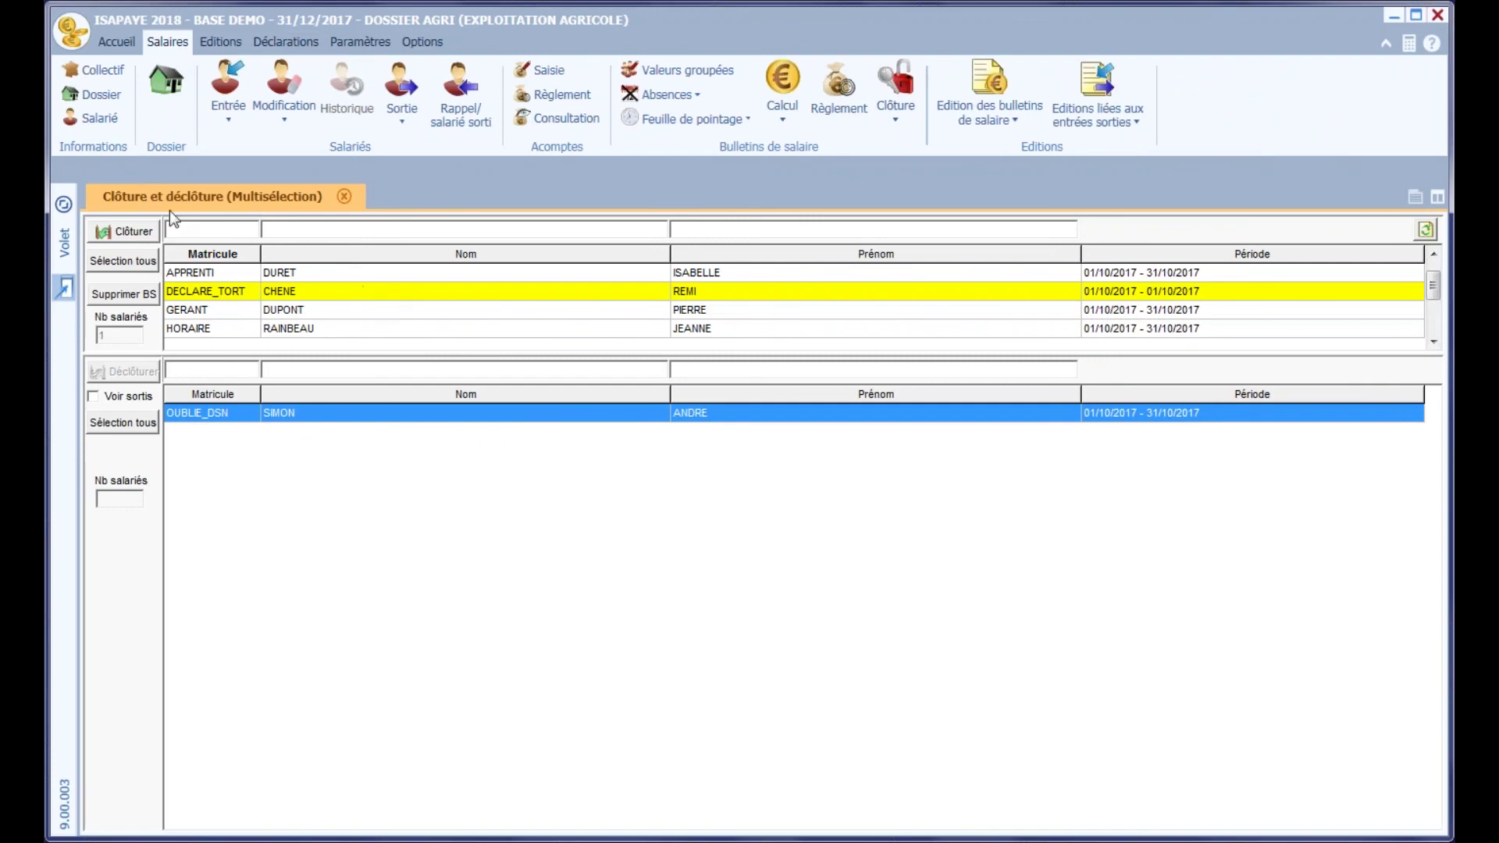
{"action": "left_click", "coordinate": [134, 232]}
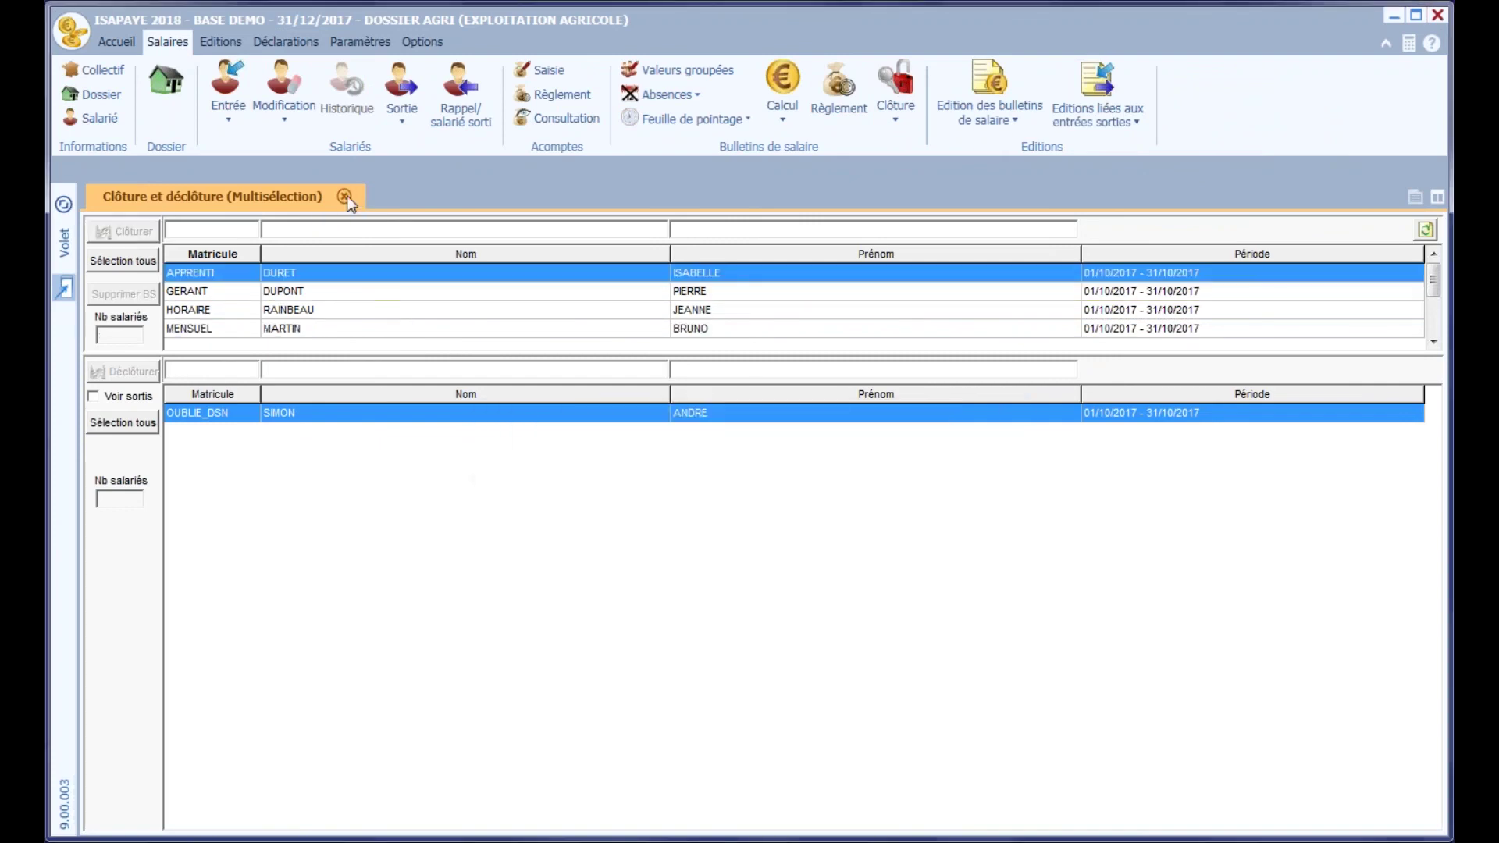
Leave the slip closing screen, check the October 2017 employee list for DECLARE_TORT, and close the list
{"action": "left_click", "coordinate": [344, 196]}
{"action": "left_click", "coordinate": [98, 117]}
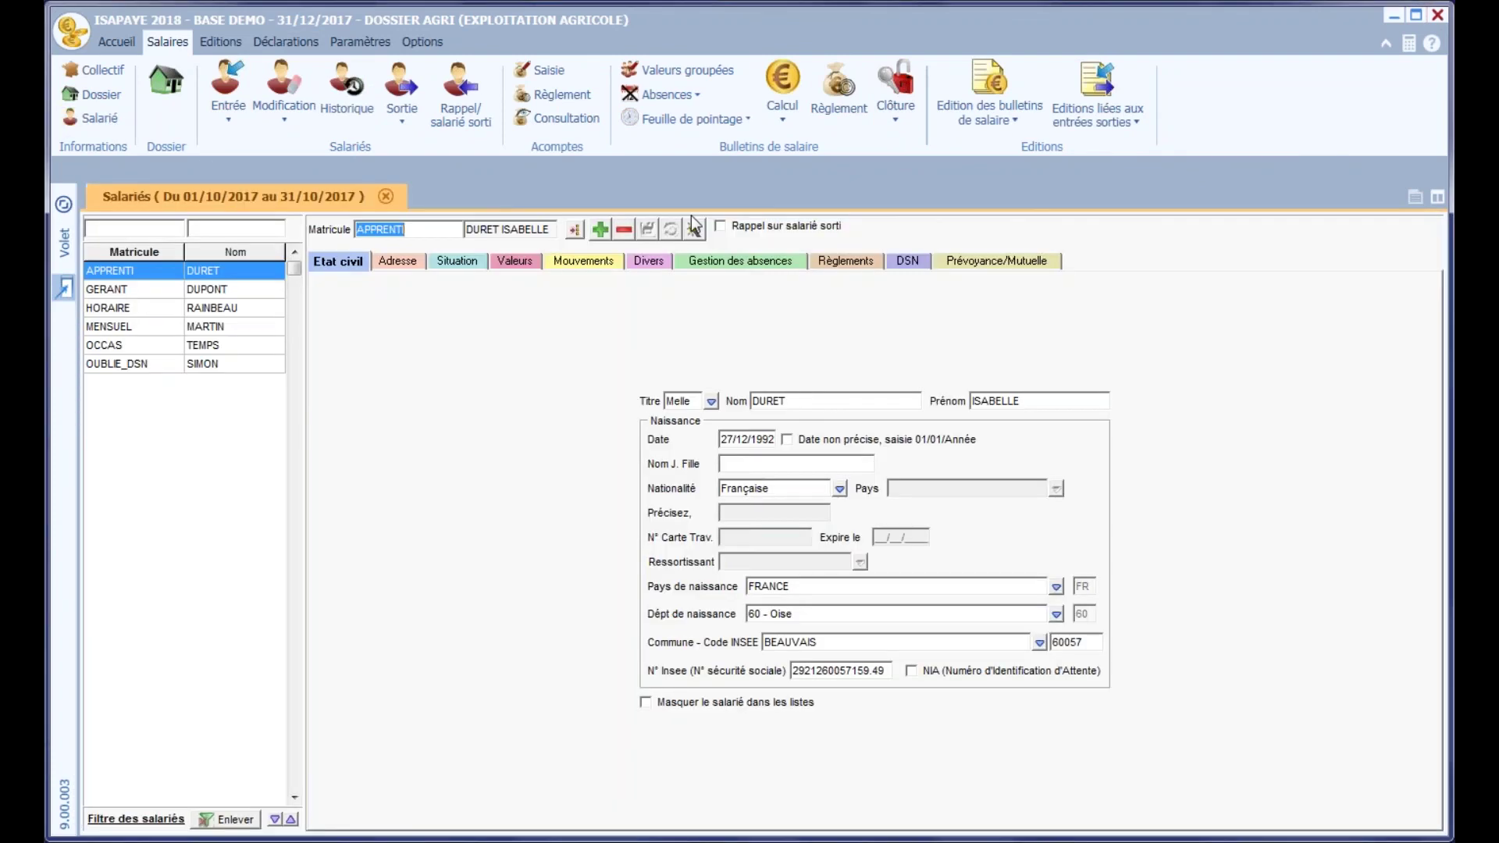
{"action": "left_click", "coordinate": [386, 196]}
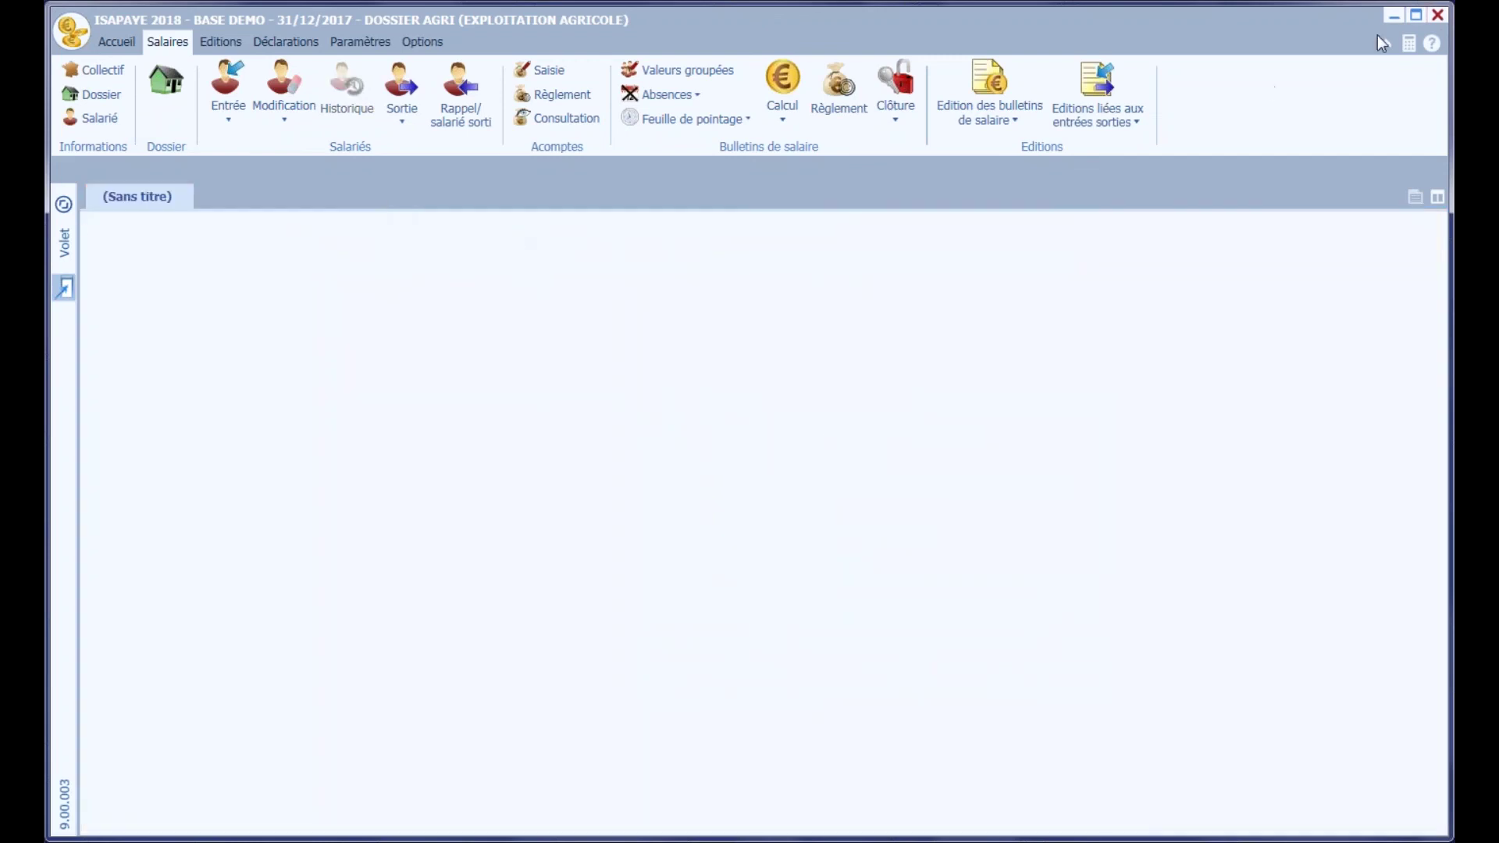